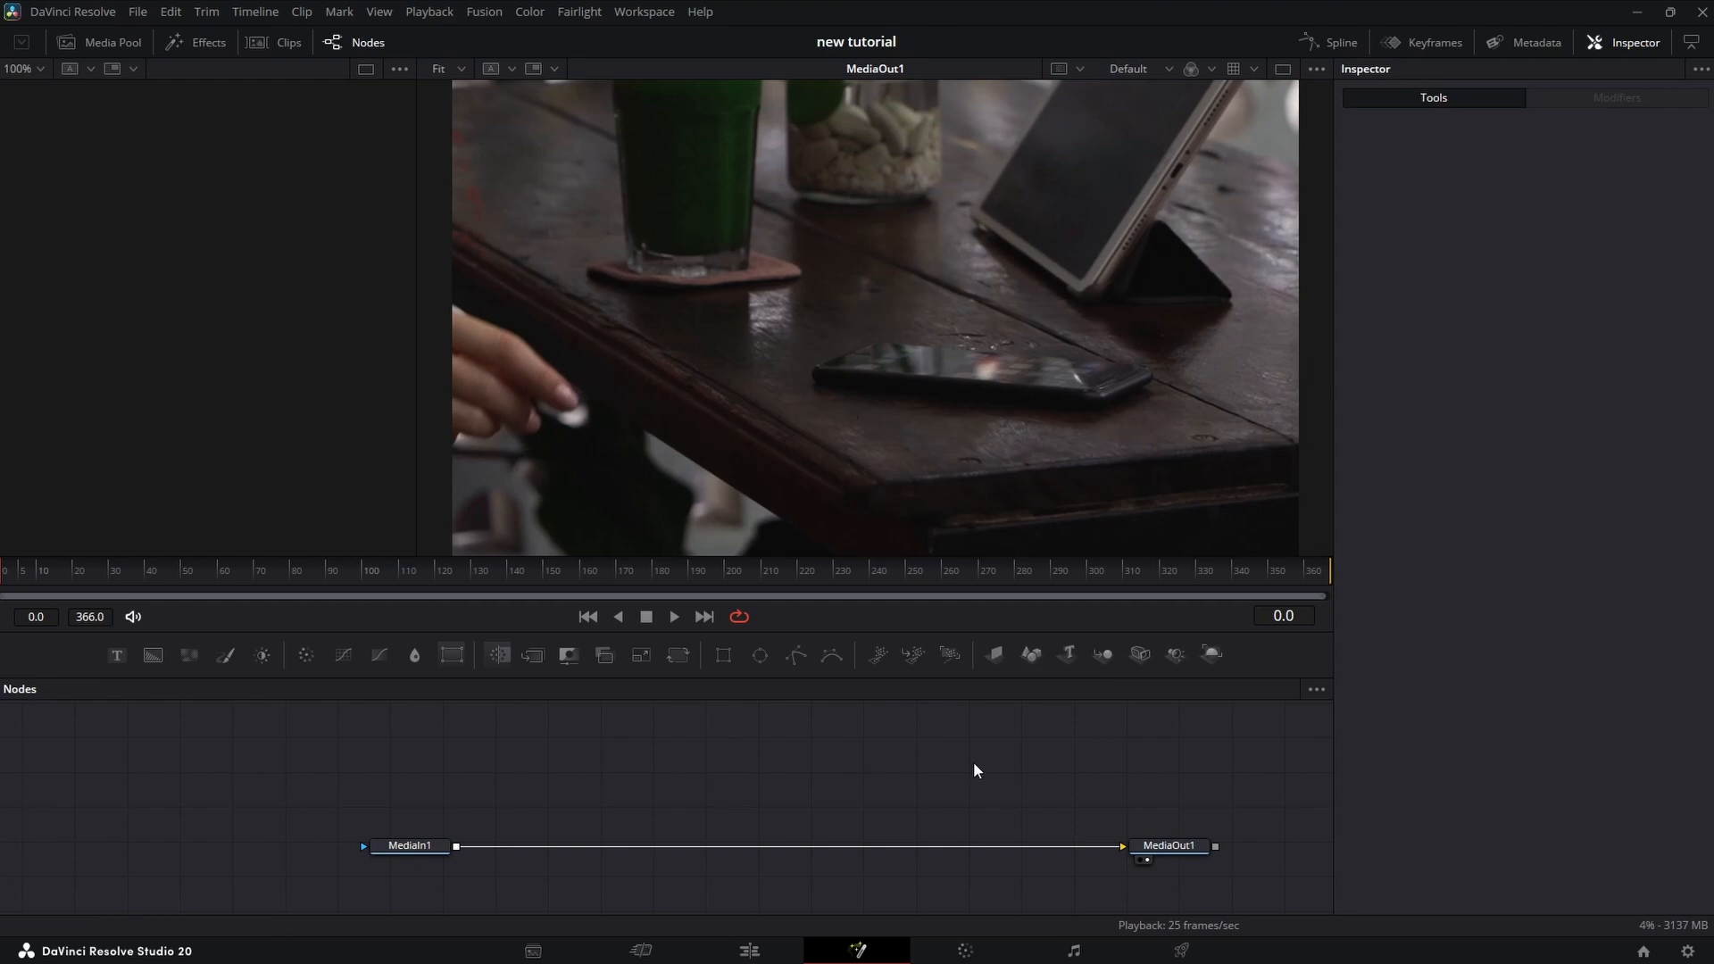
Step: Add a Text node merged over MediaIn1 and arrange it above the merge node
click(410, 845)
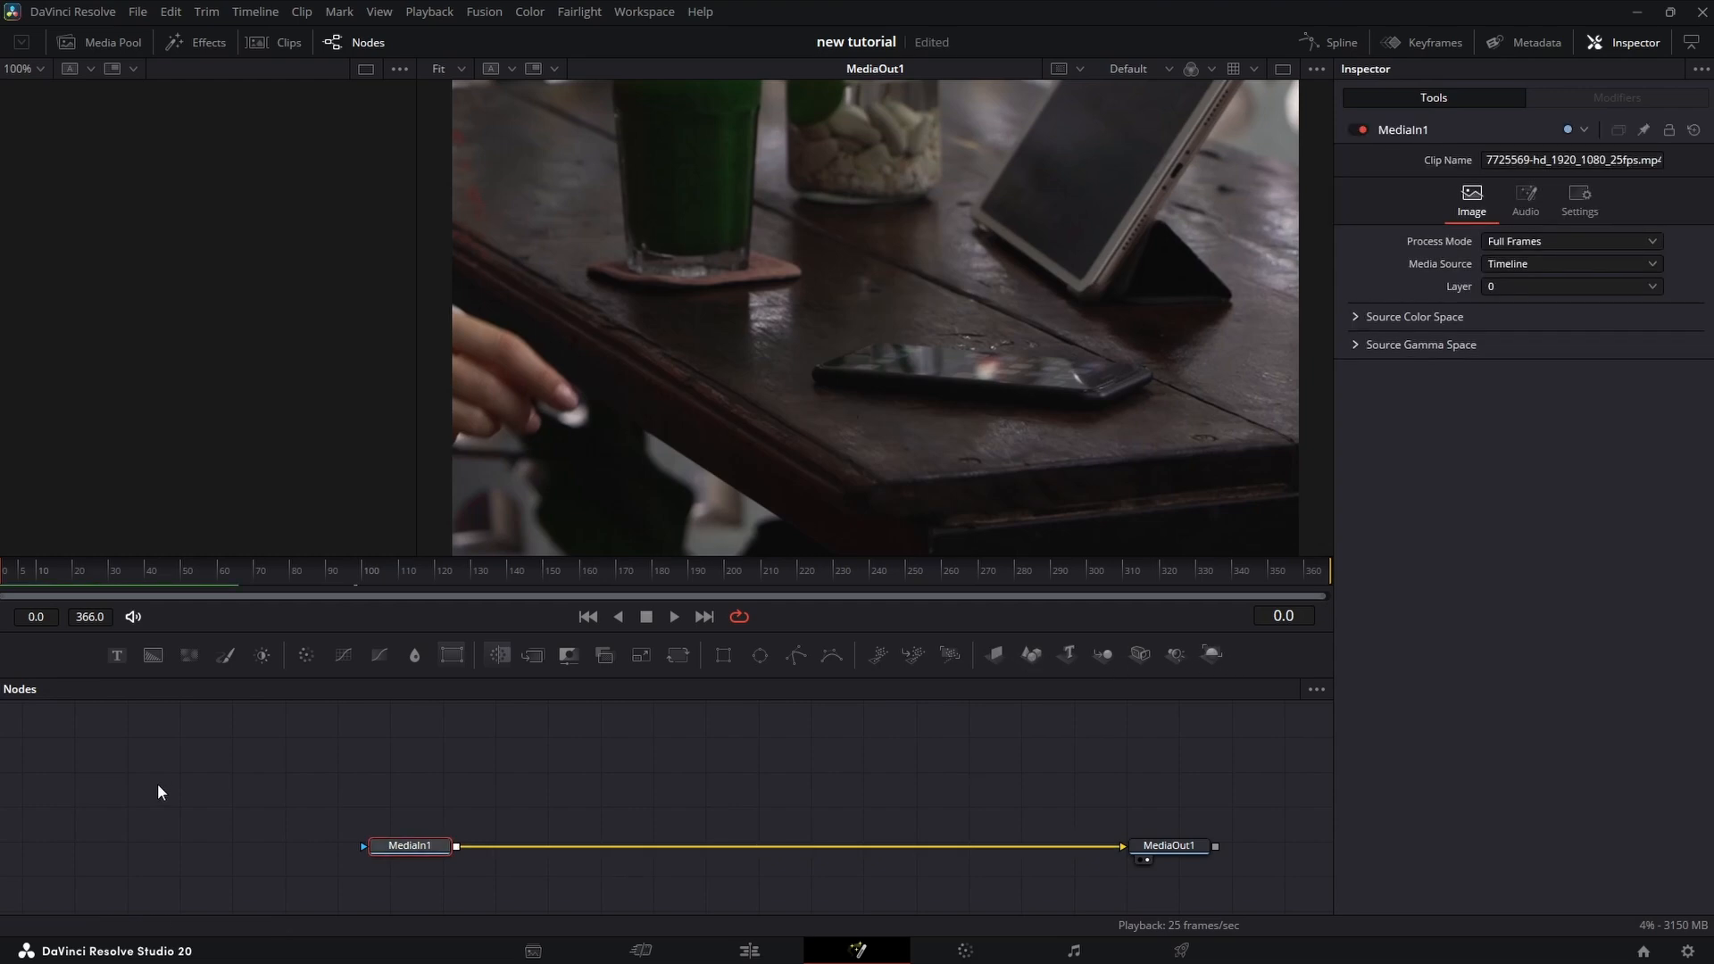
click(117, 655)
drag(410, 871, 561, 778)
drag(432, 839, 425, 851)
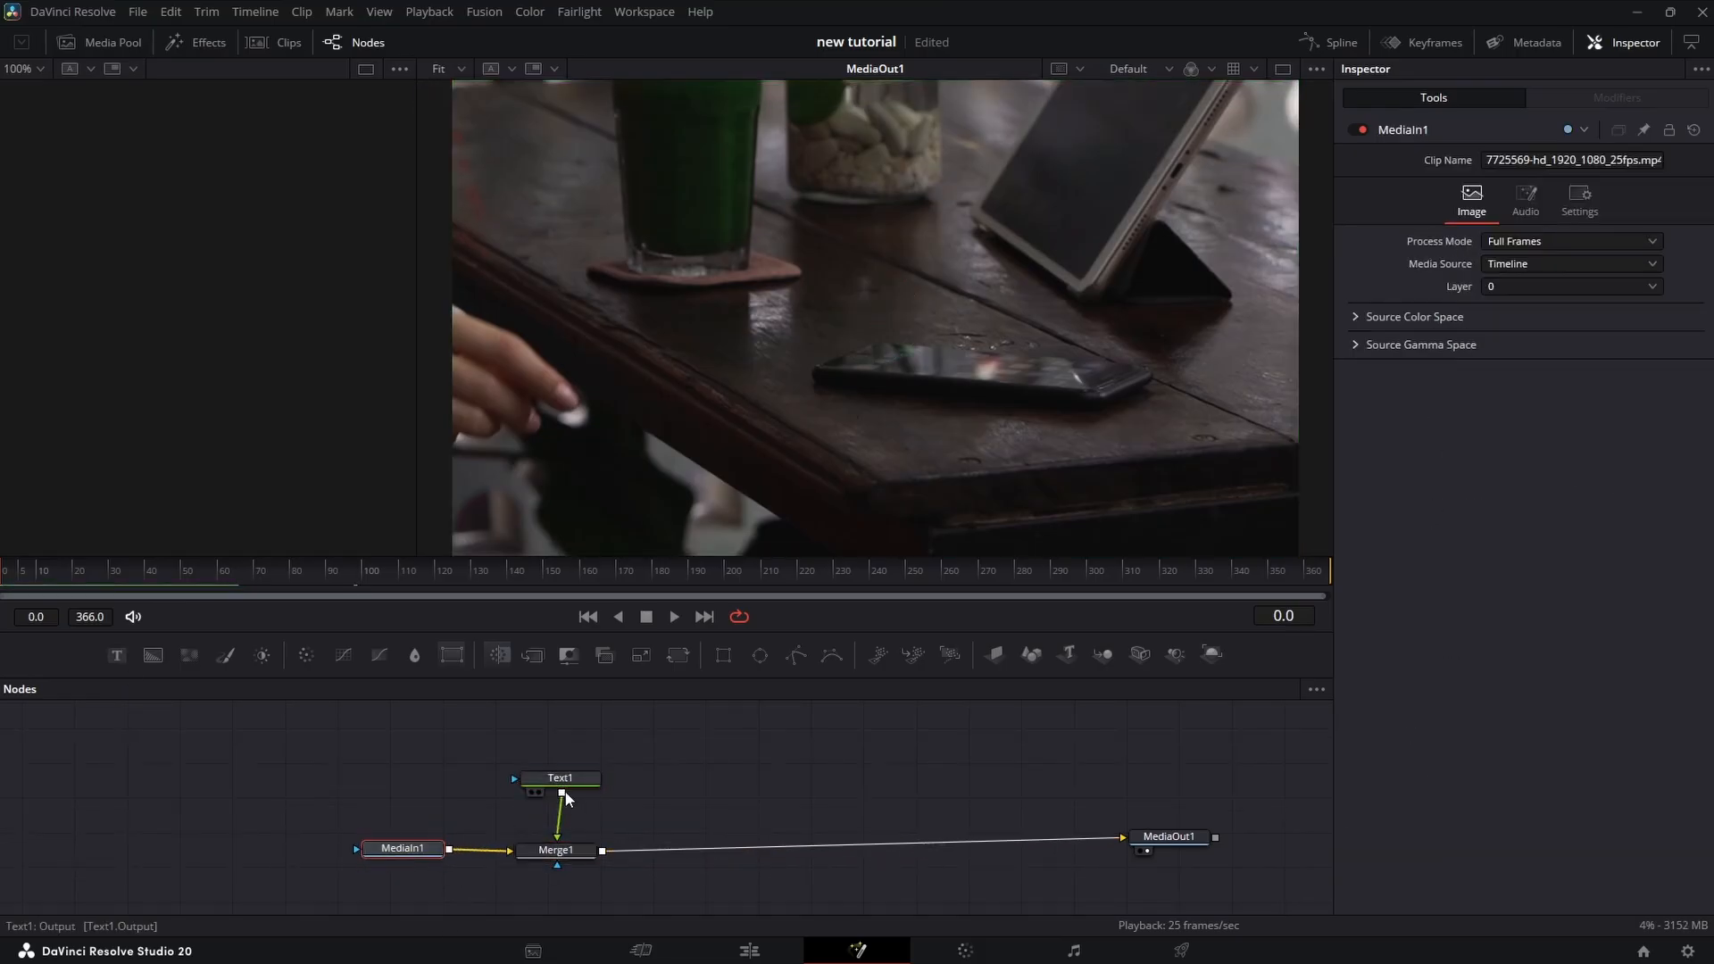
drag(565, 782, 544, 770)
Step: Enter "anything" as the text and set its font to Muli SemiBold
click(1423, 361)
text(anything)
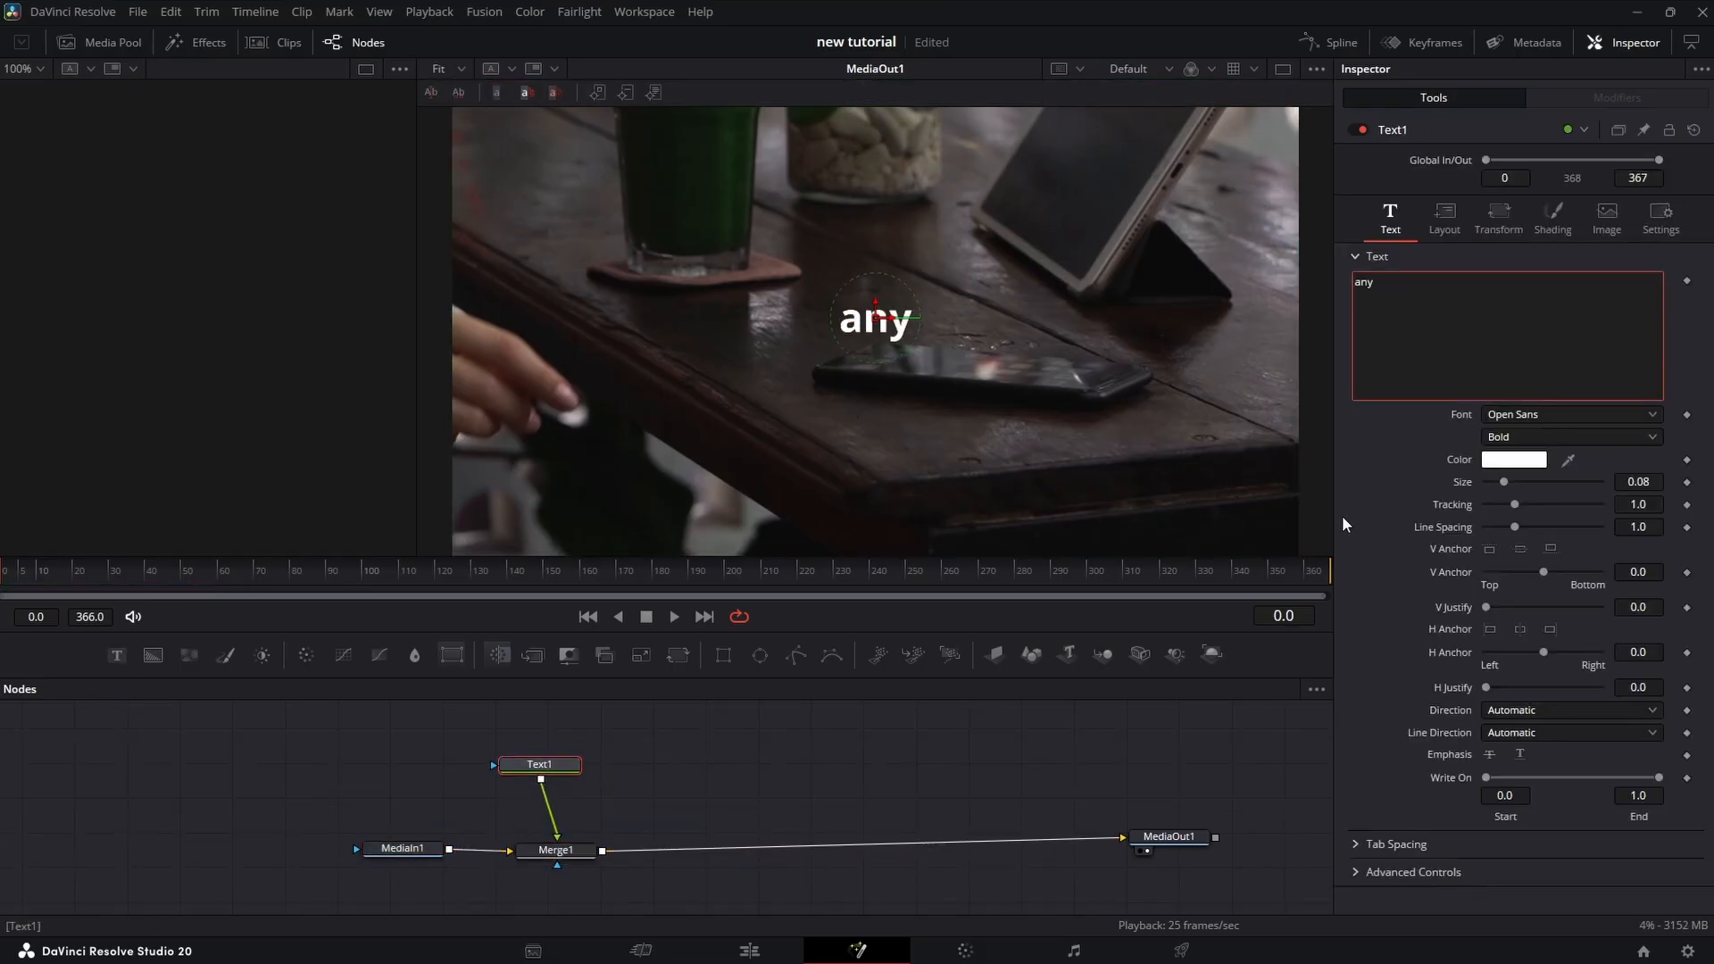
click(1524, 413)
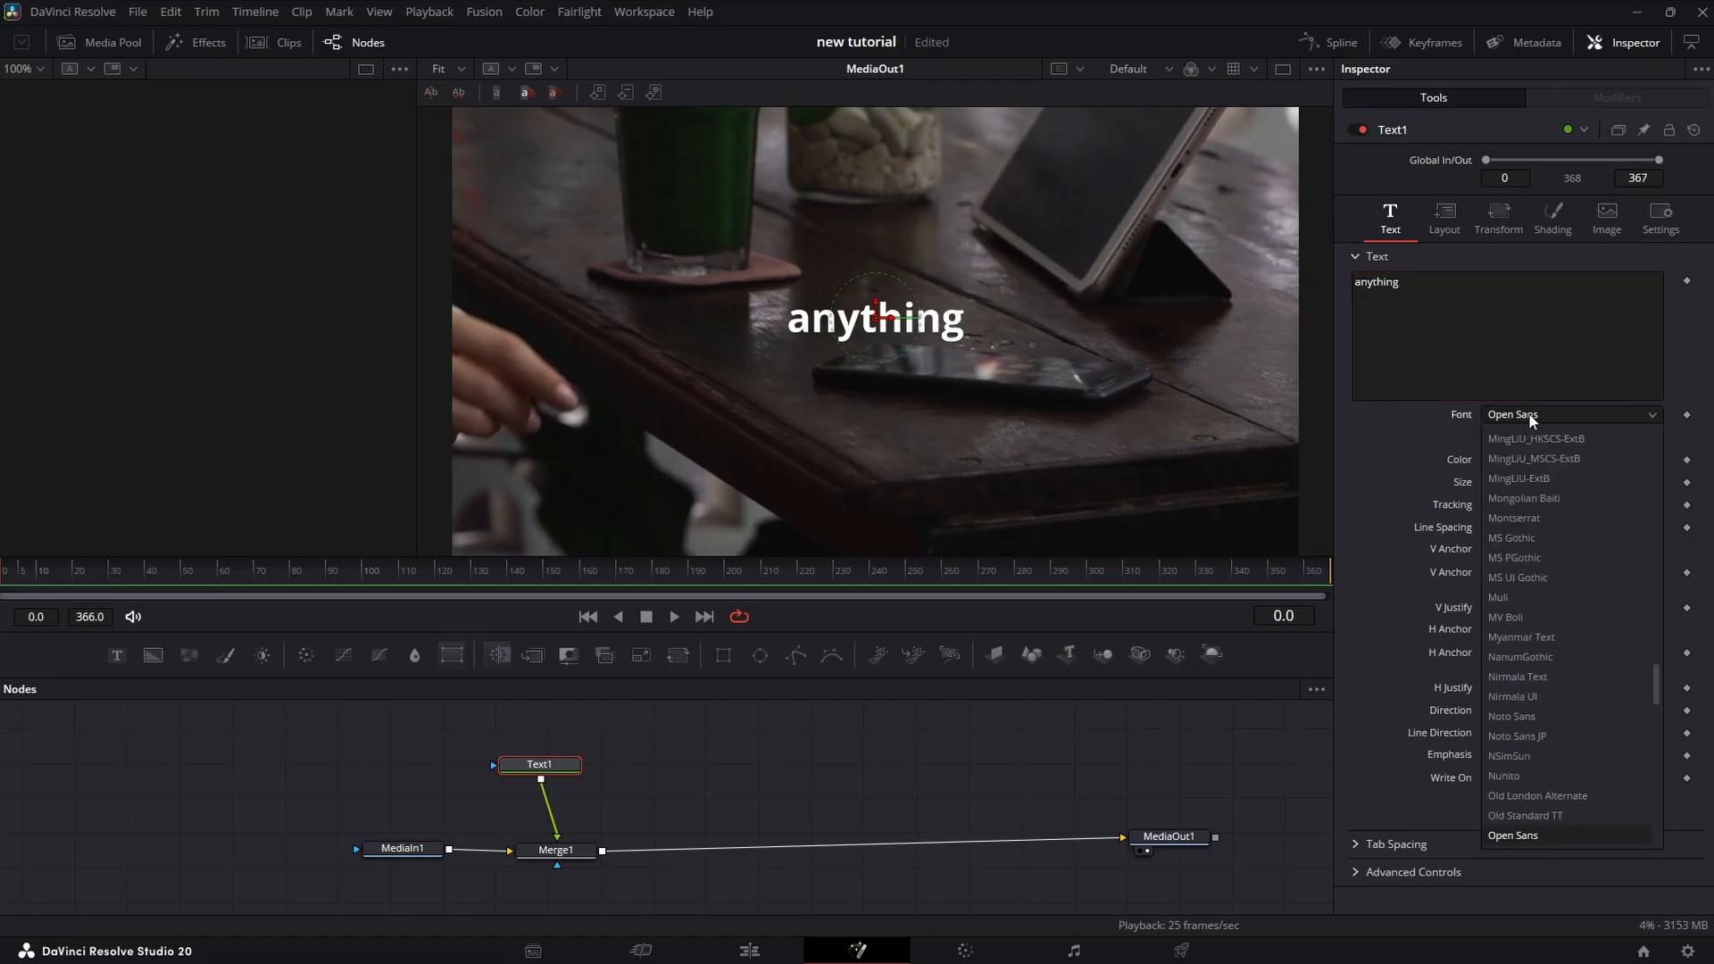
click(1546, 511)
click(1518, 437)
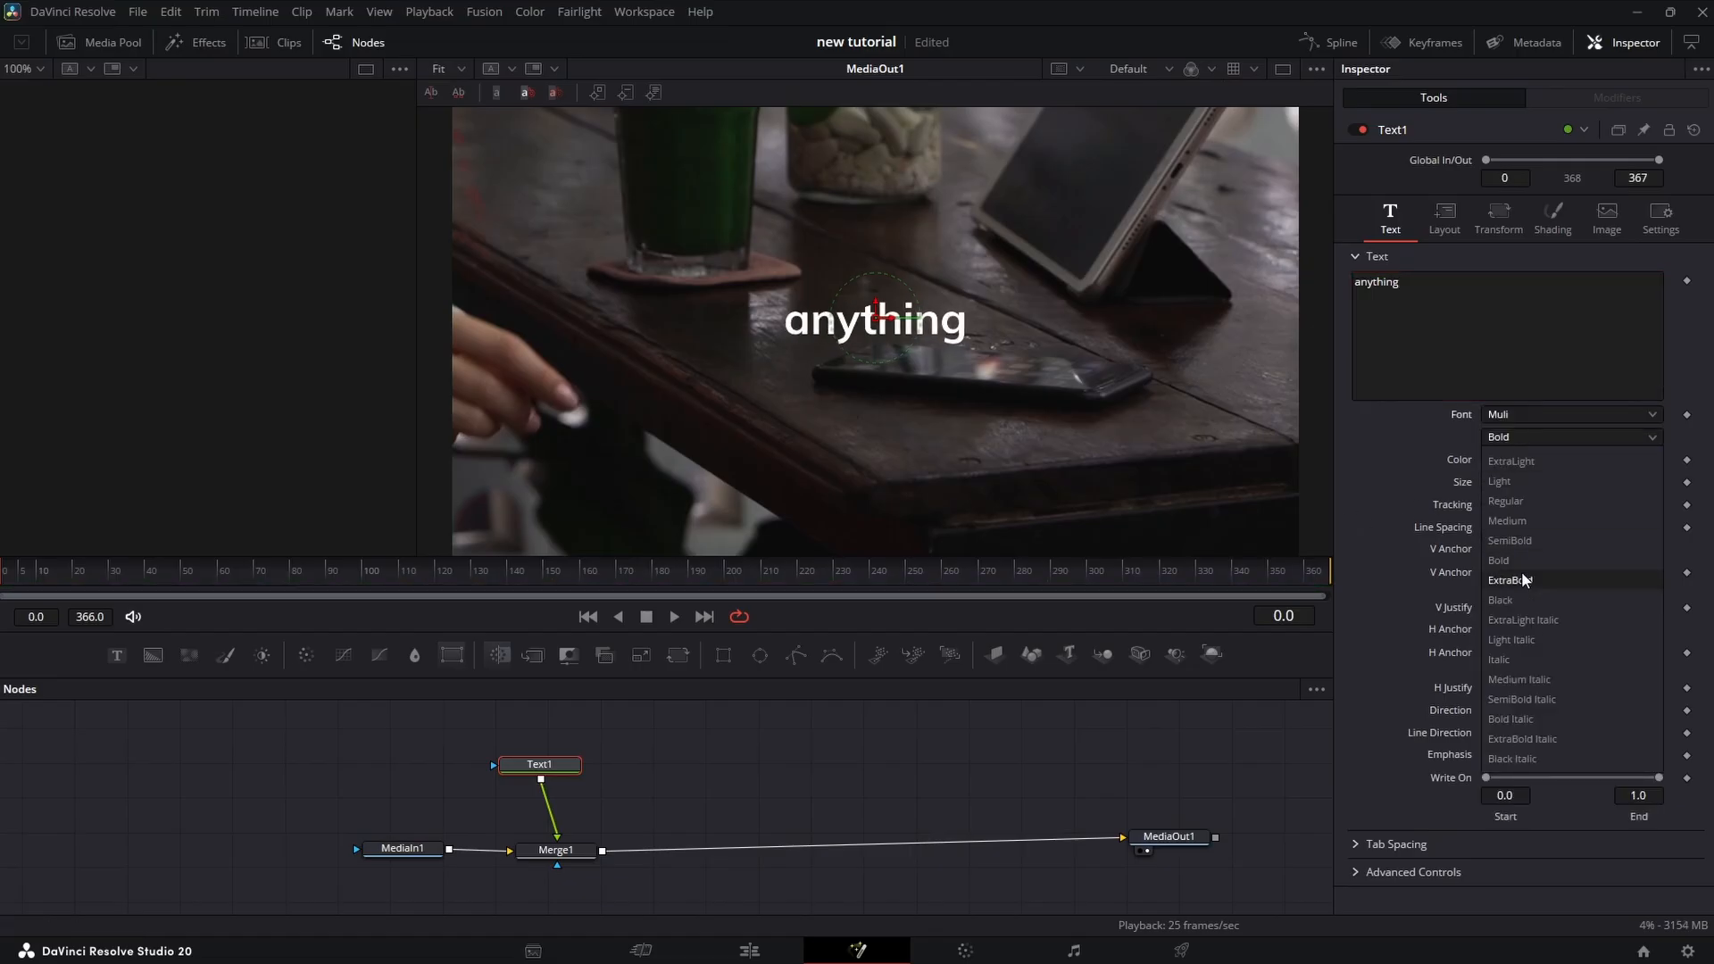
click(1556, 695)
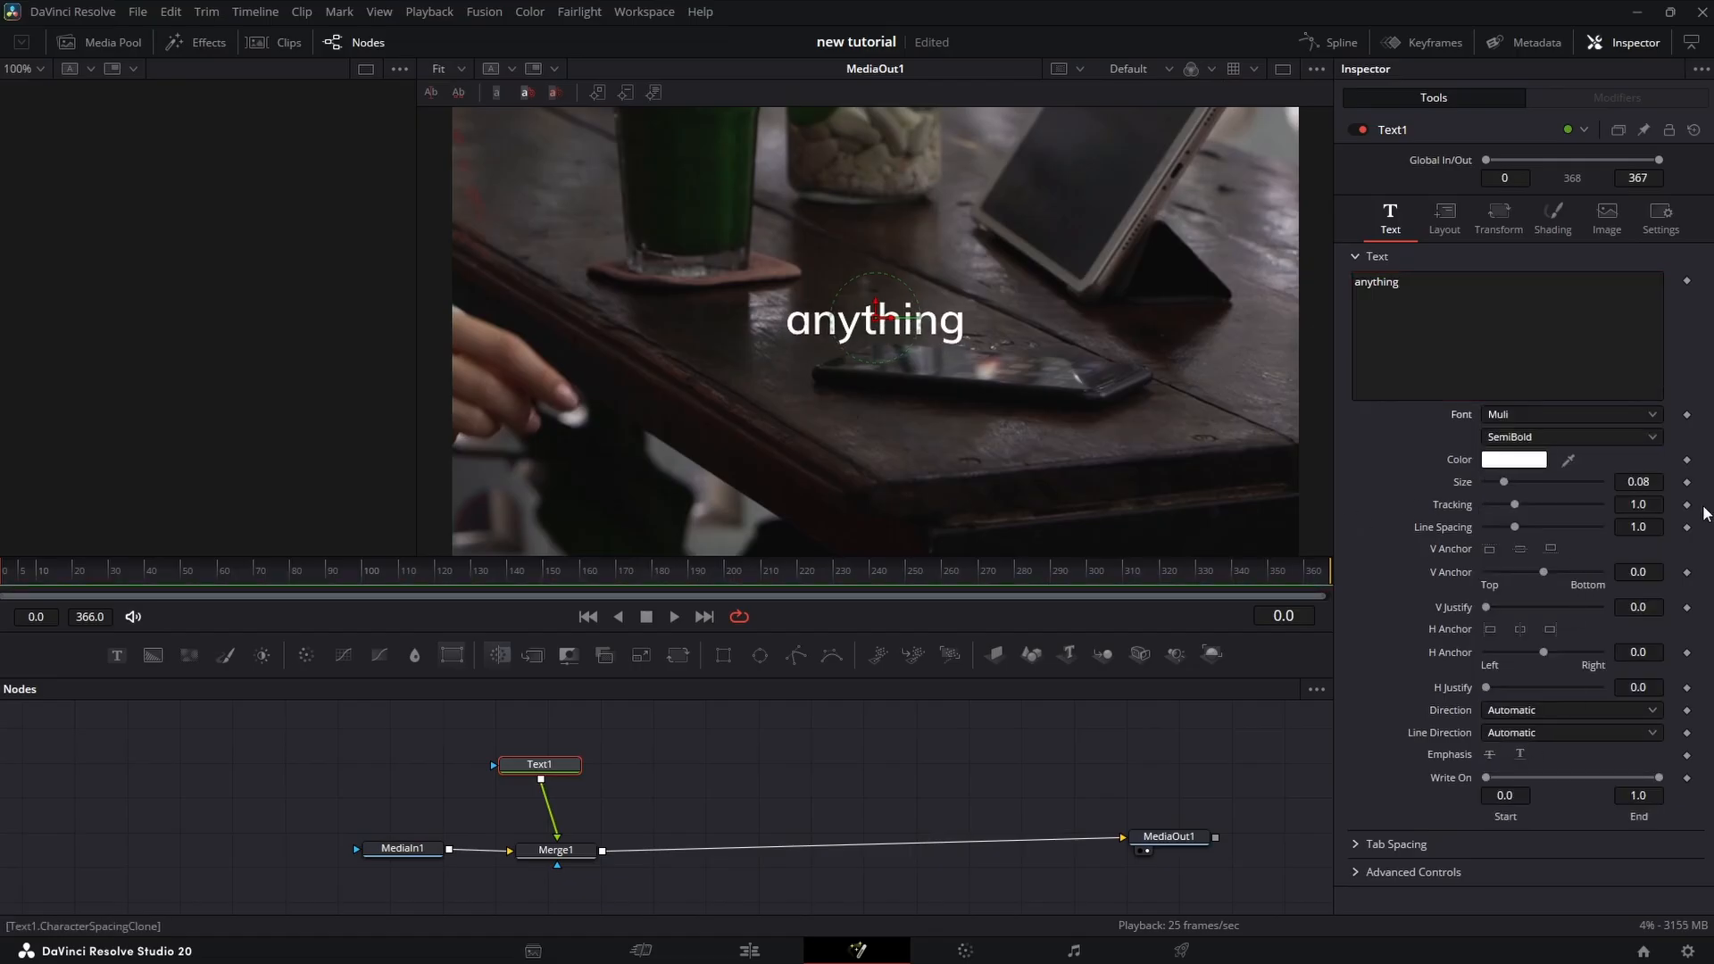
Step: Set the text's size to 0.0842, tracking to 1.03 and line spacing to 1.039, and place its layout center at Y 0.507
mouse_move(1638, 505)
mouse_down()
mouse_move(1651, 481)
mouse_move(1647, 527)
mouse_up()
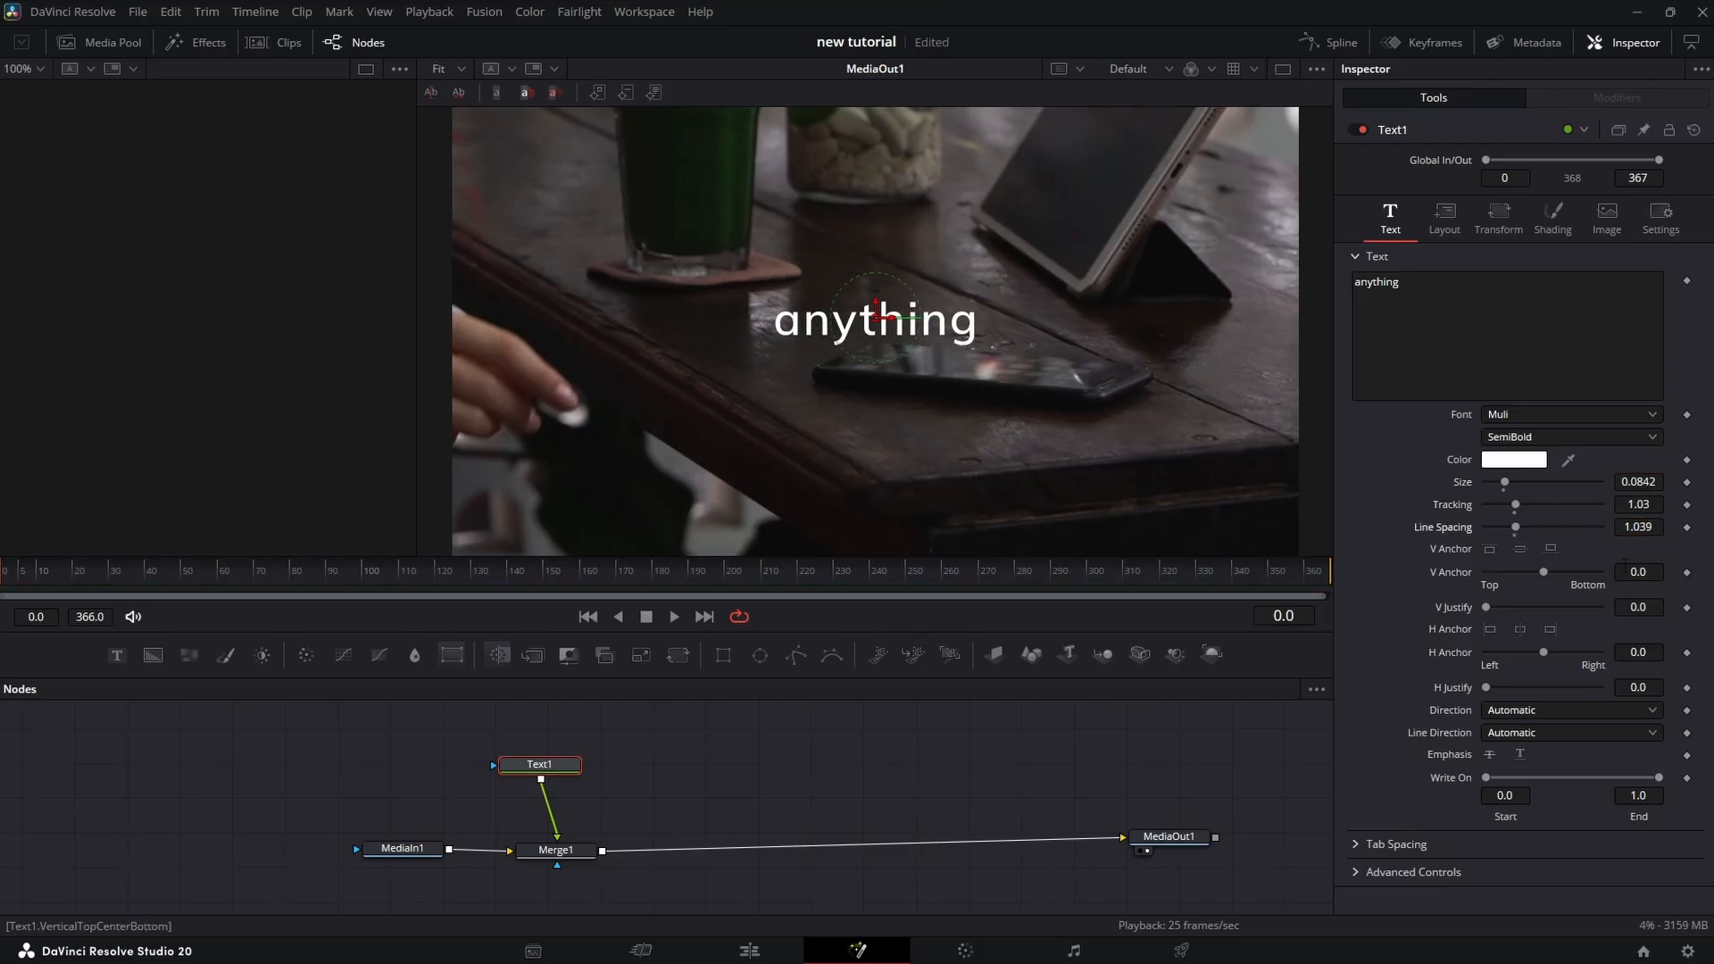
click(1514, 536)
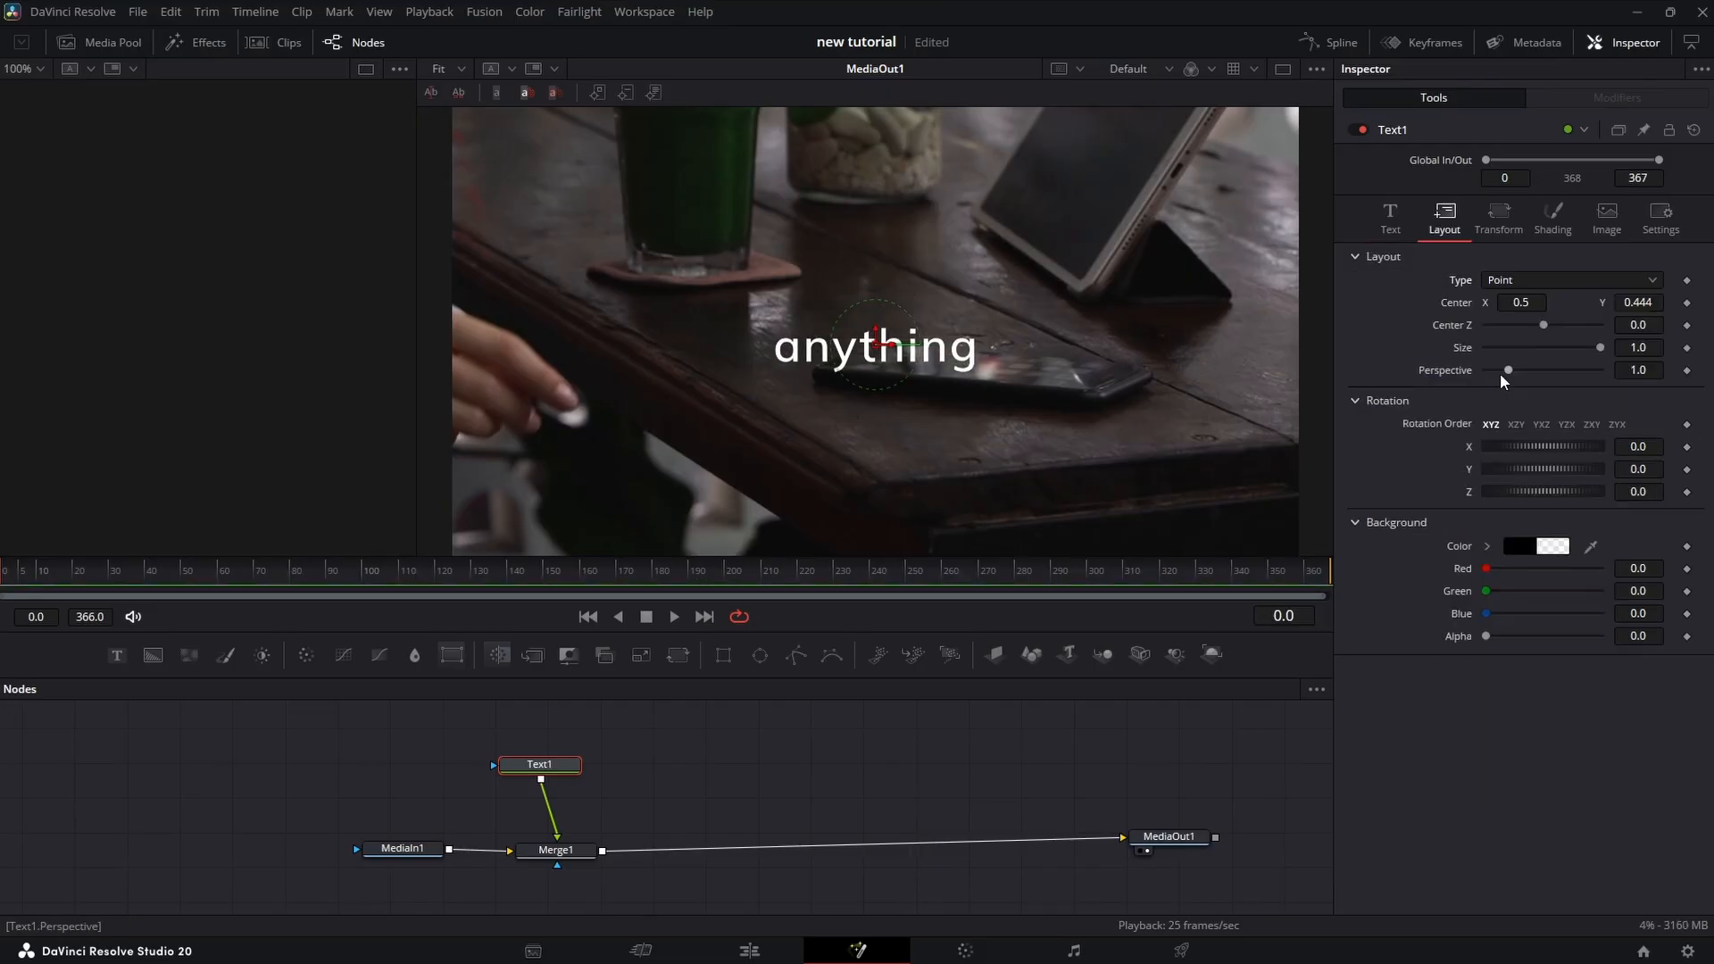
drag(1637, 303, 1644, 303)
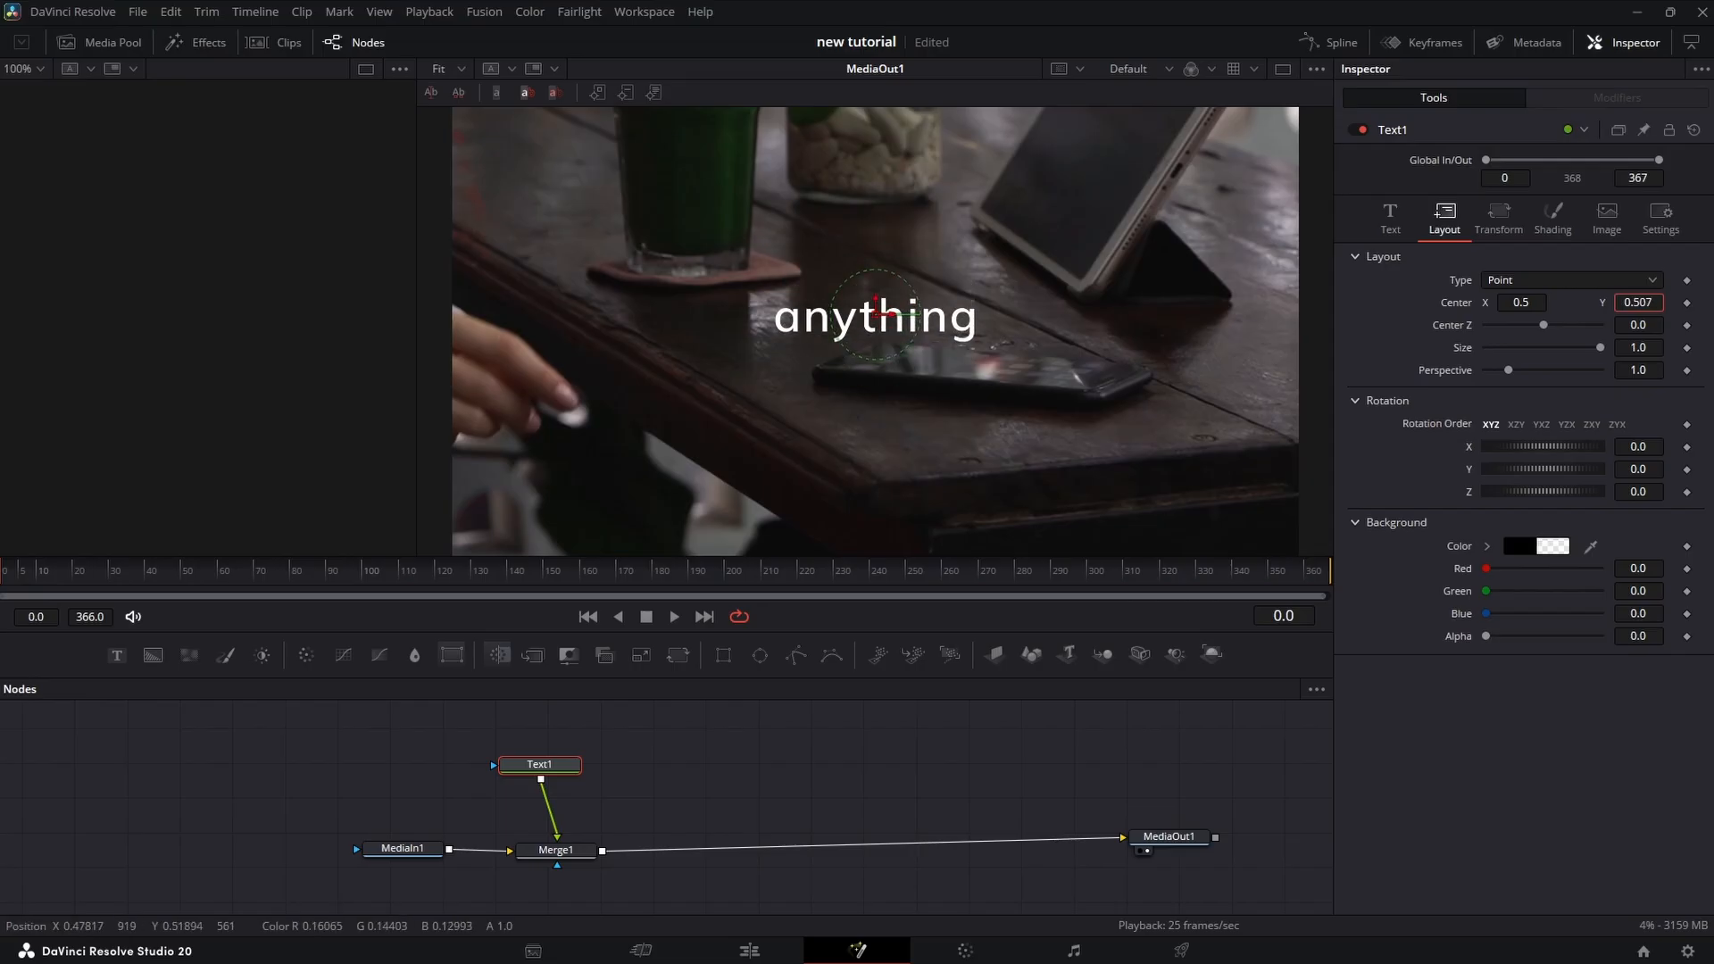
Step: Shade the text as a gradient outline with the white stop at about 0.418 and a reduced opacity
click(1553, 217)
click(1535, 514)
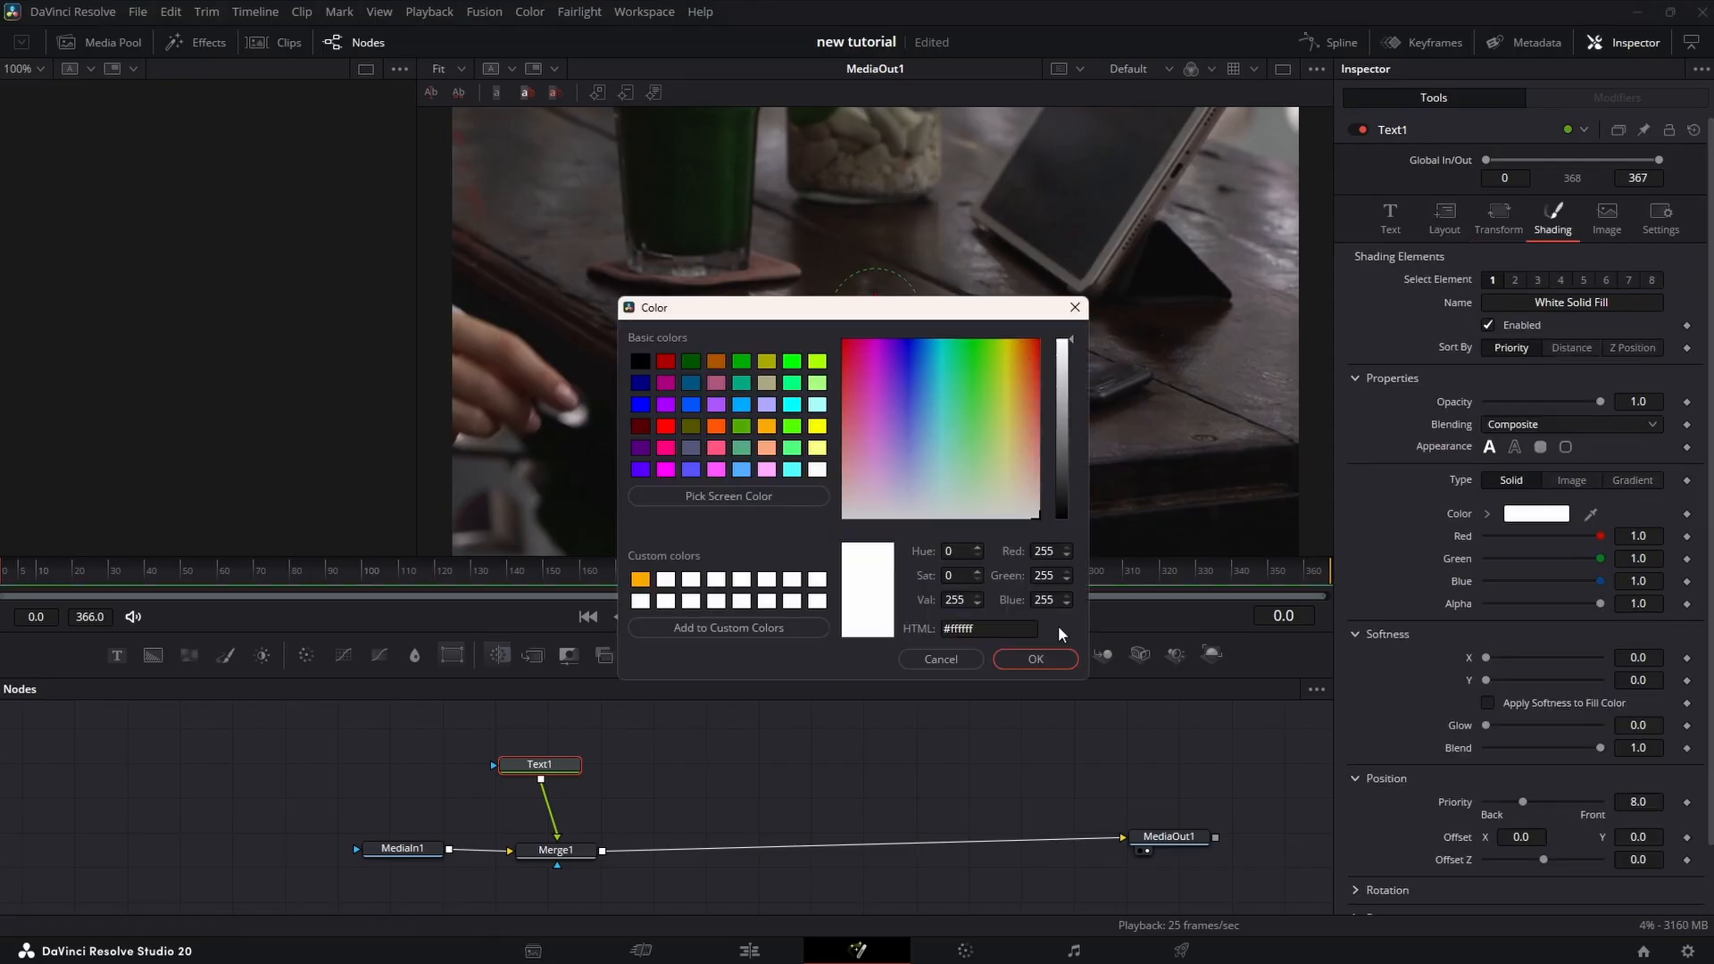
click(944, 661)
click(1632, 480)
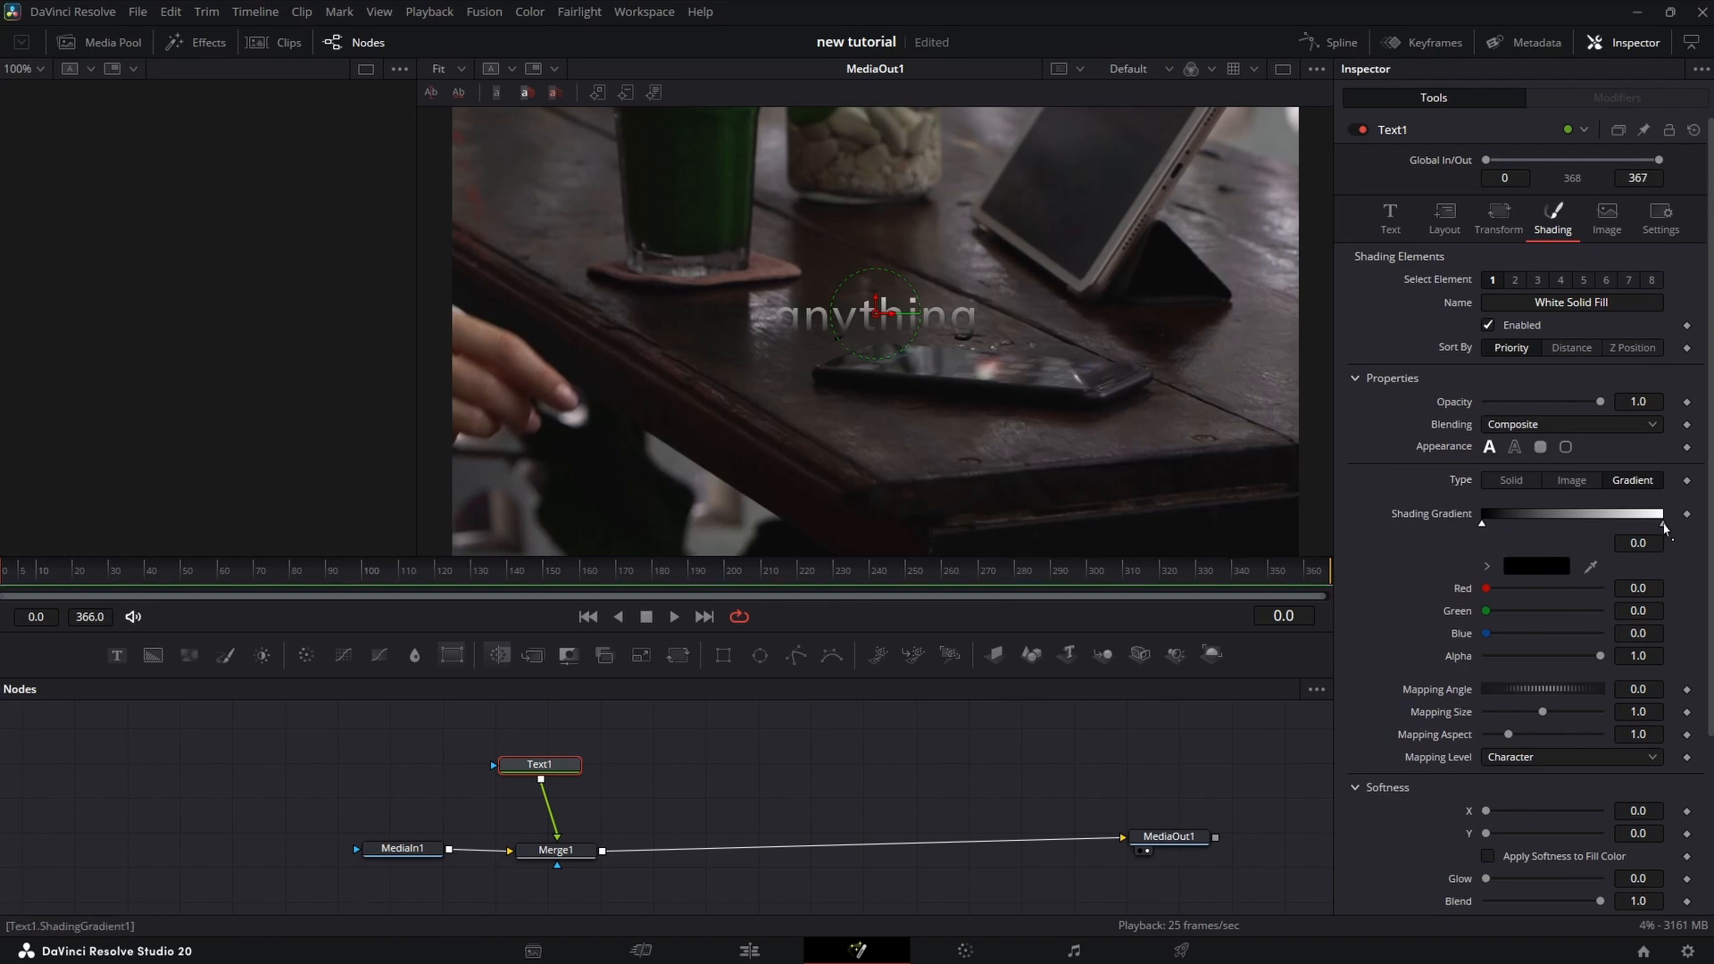
drag(1663, 527, 1558, 523)
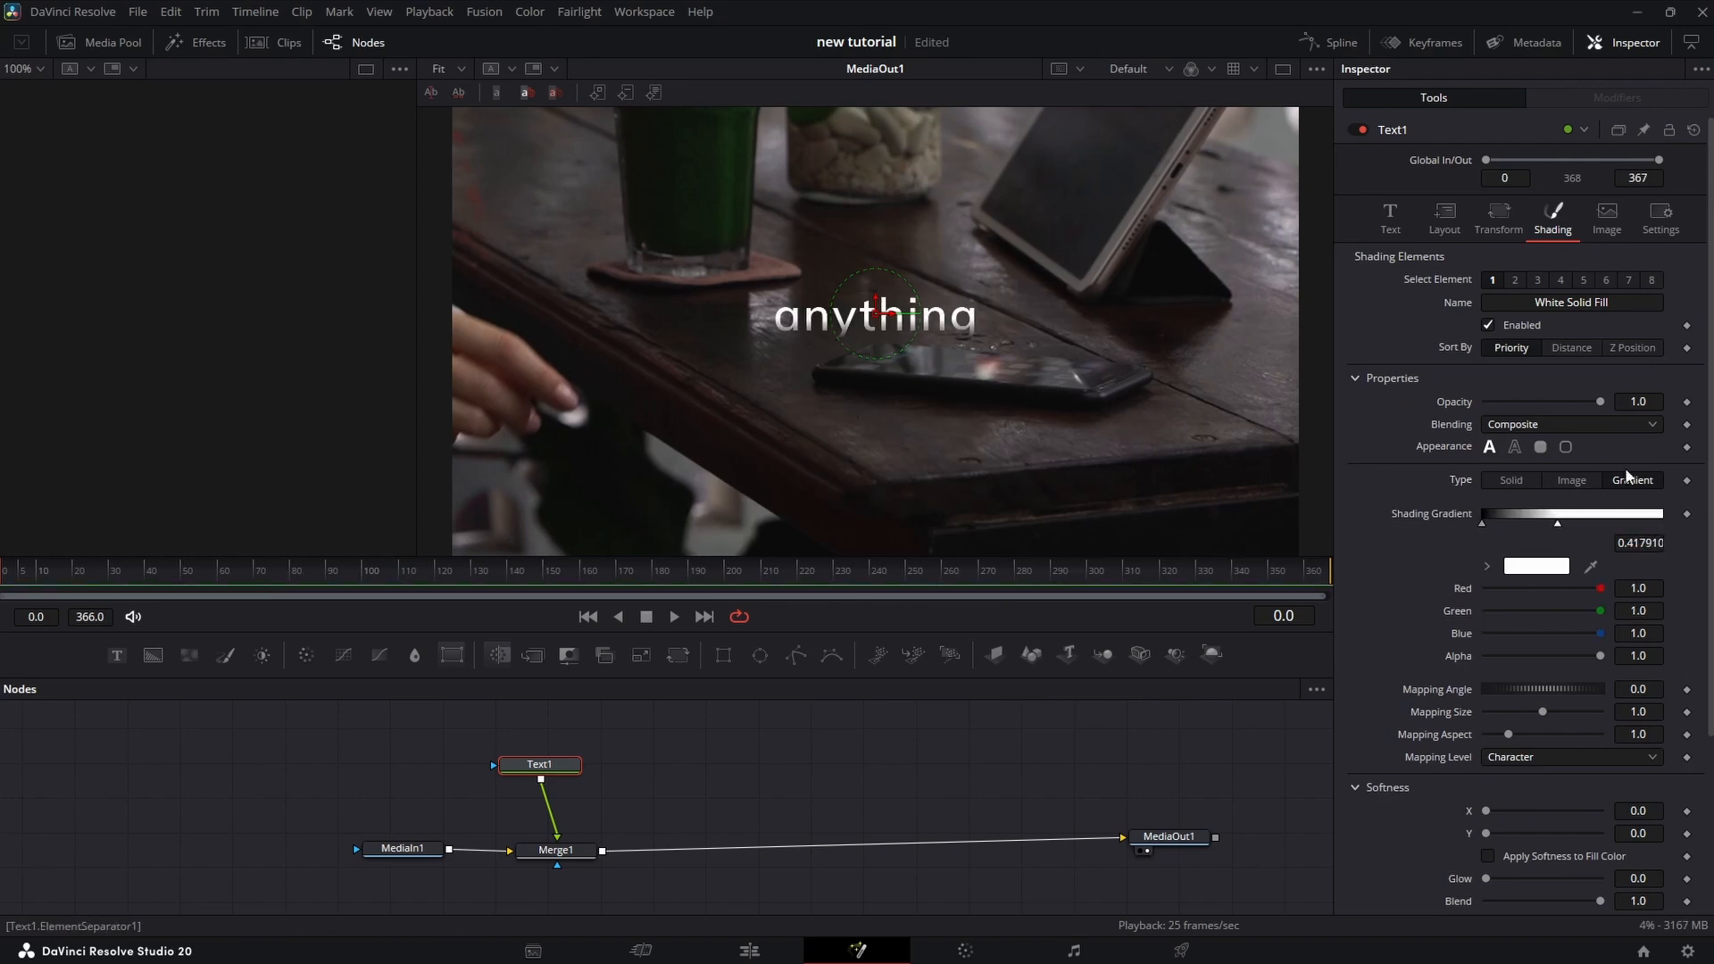
click(1517, 448)
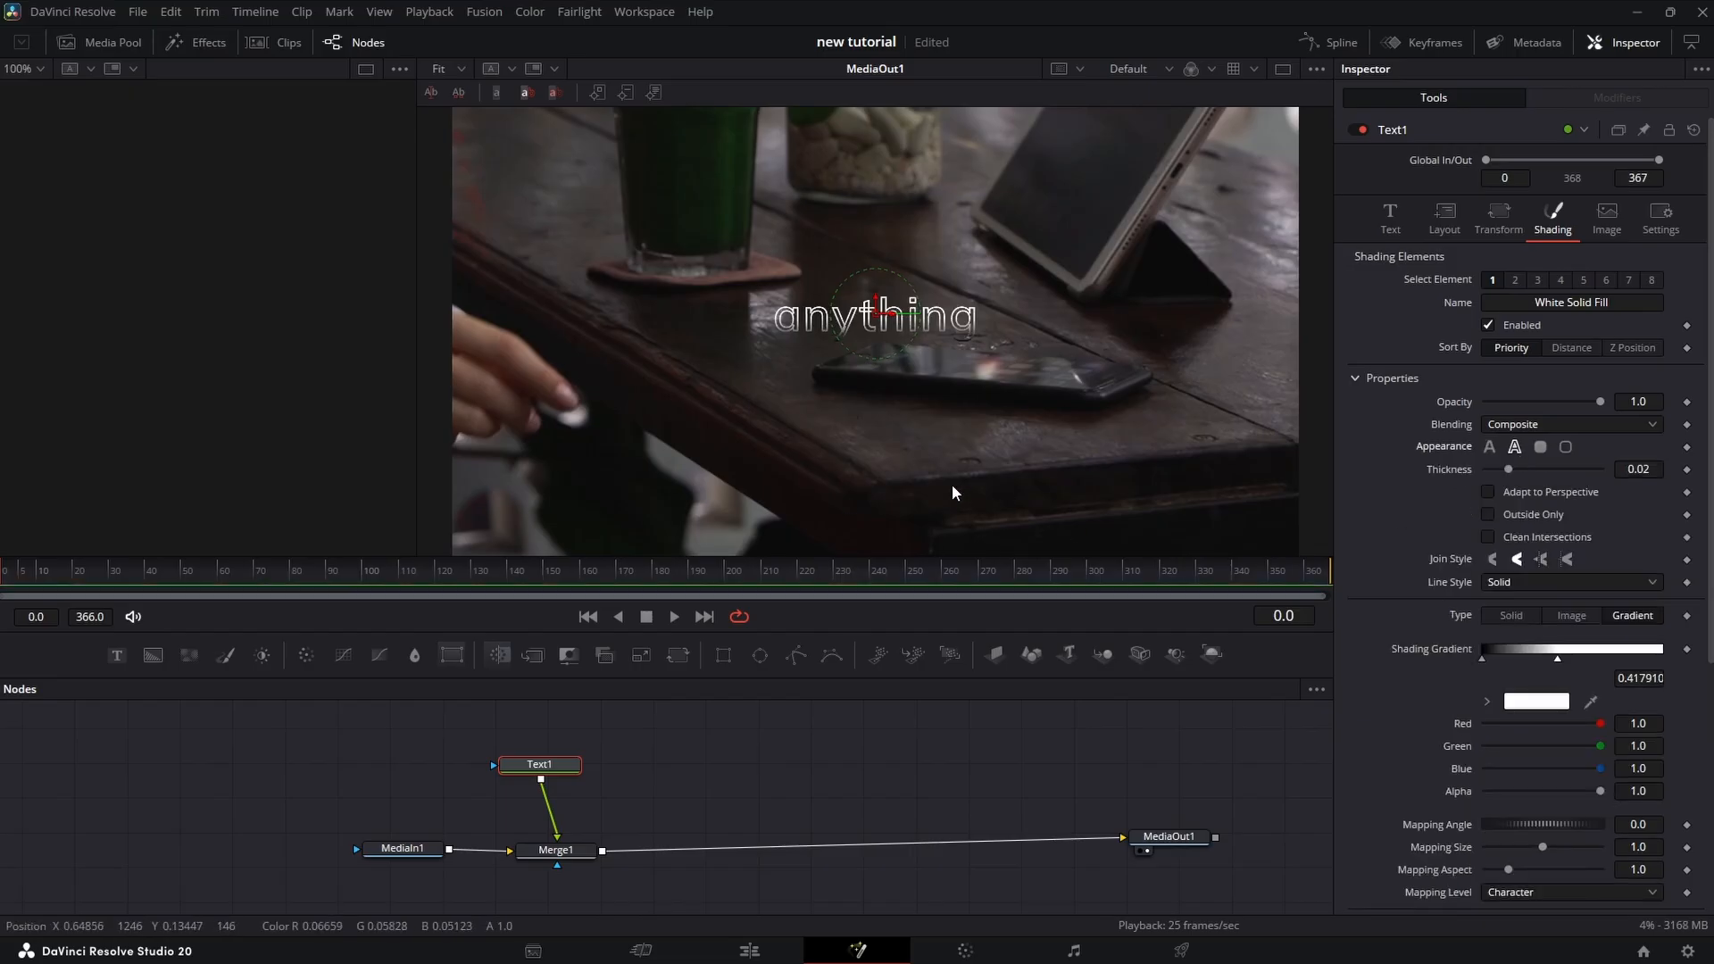
mouse_move(1594, 402)
mouse_down()
mouse_move(1507, 409)
mouse_move(1564, 403)
mouse_up()
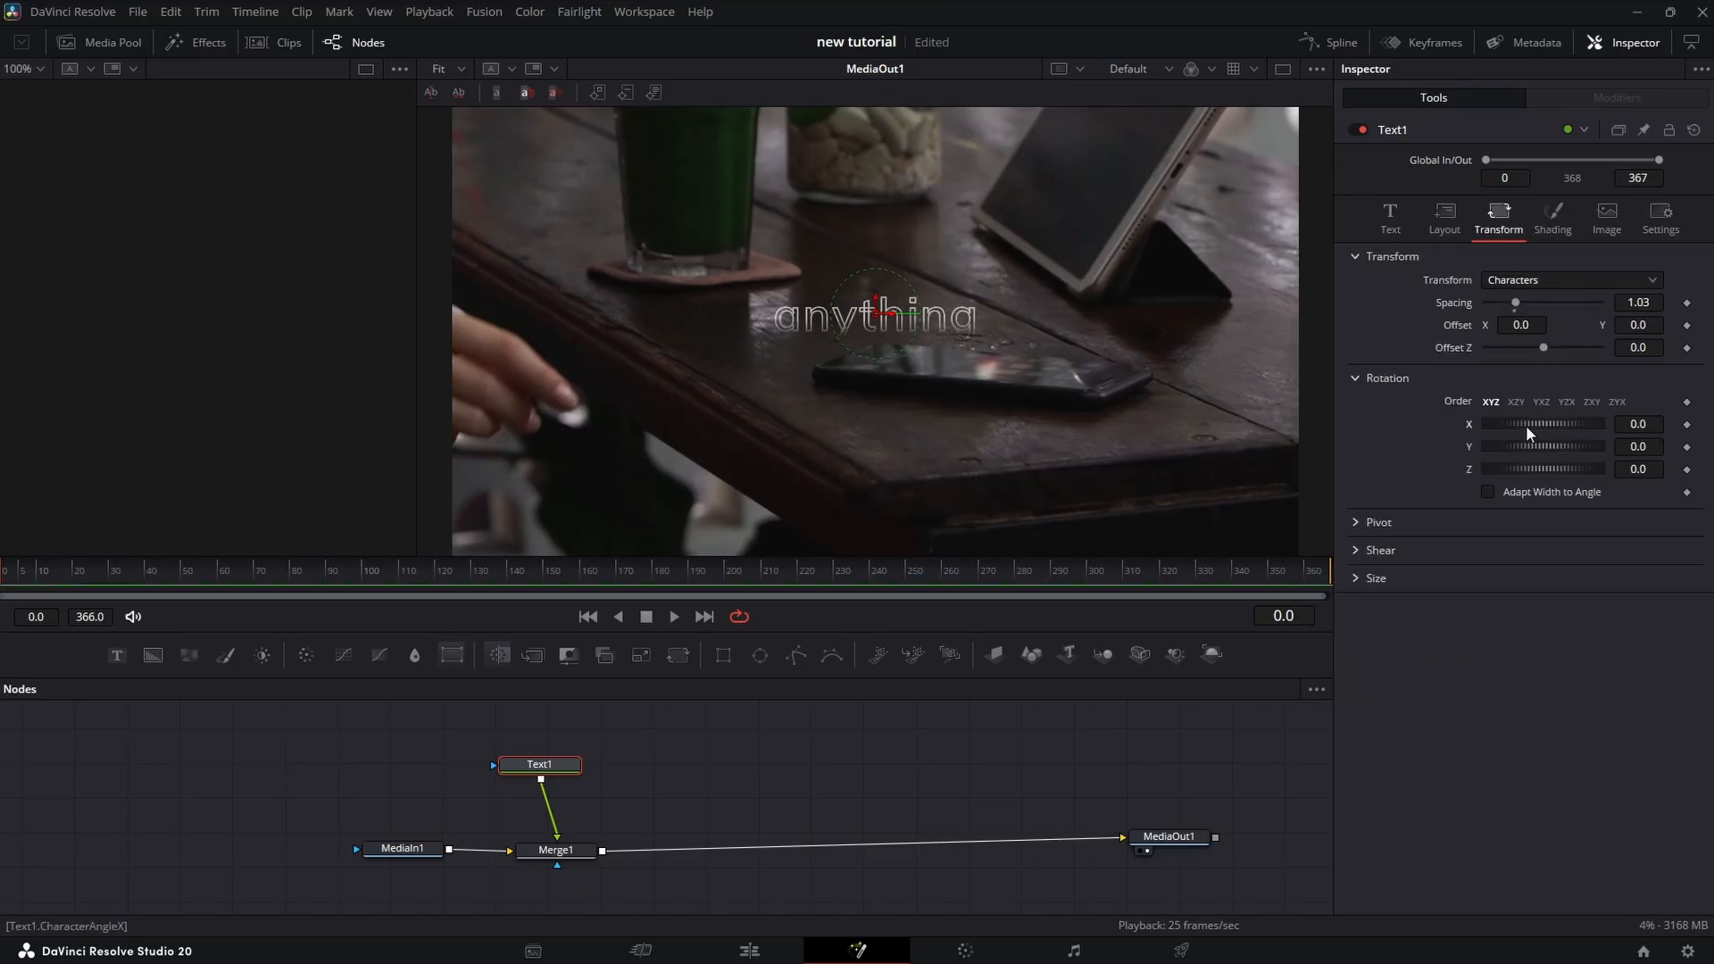
Step: Transform the characters with Y rotation 91.3, Z rotation 23.5 and pivot X 0.04, and adjust their shear and size
drag(1526, 426, 1538, 464)
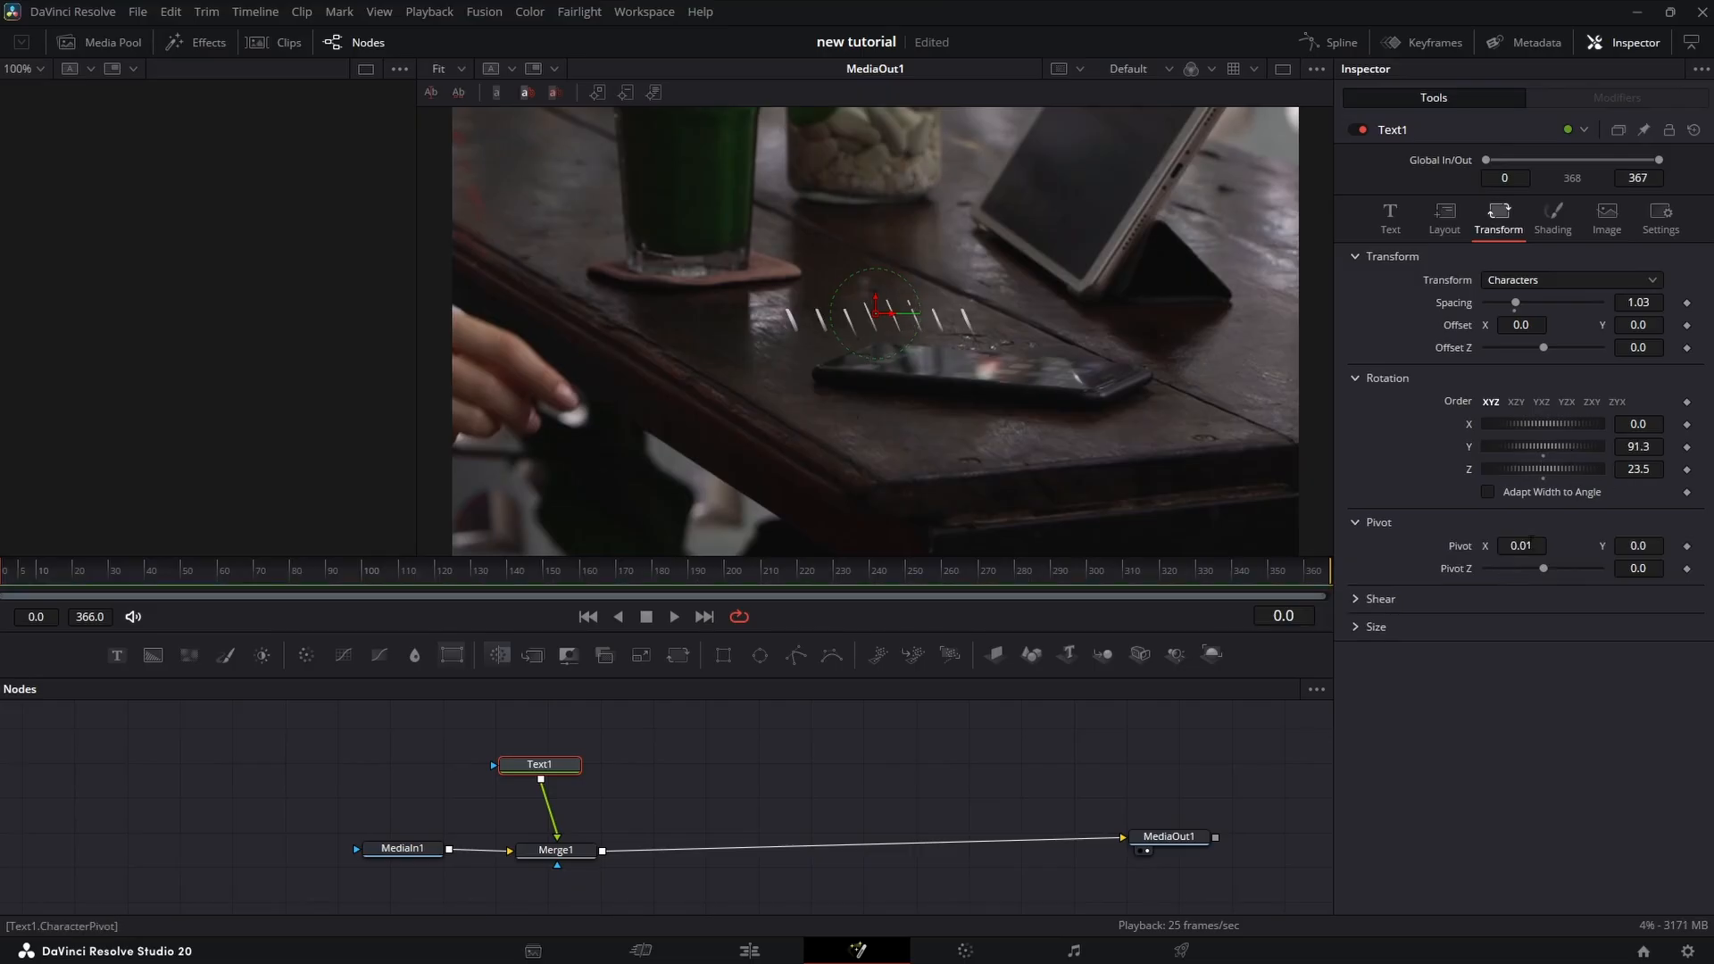
drag(1521, 546, 1543, 546)
drag(1543, 622, 1486, 623)
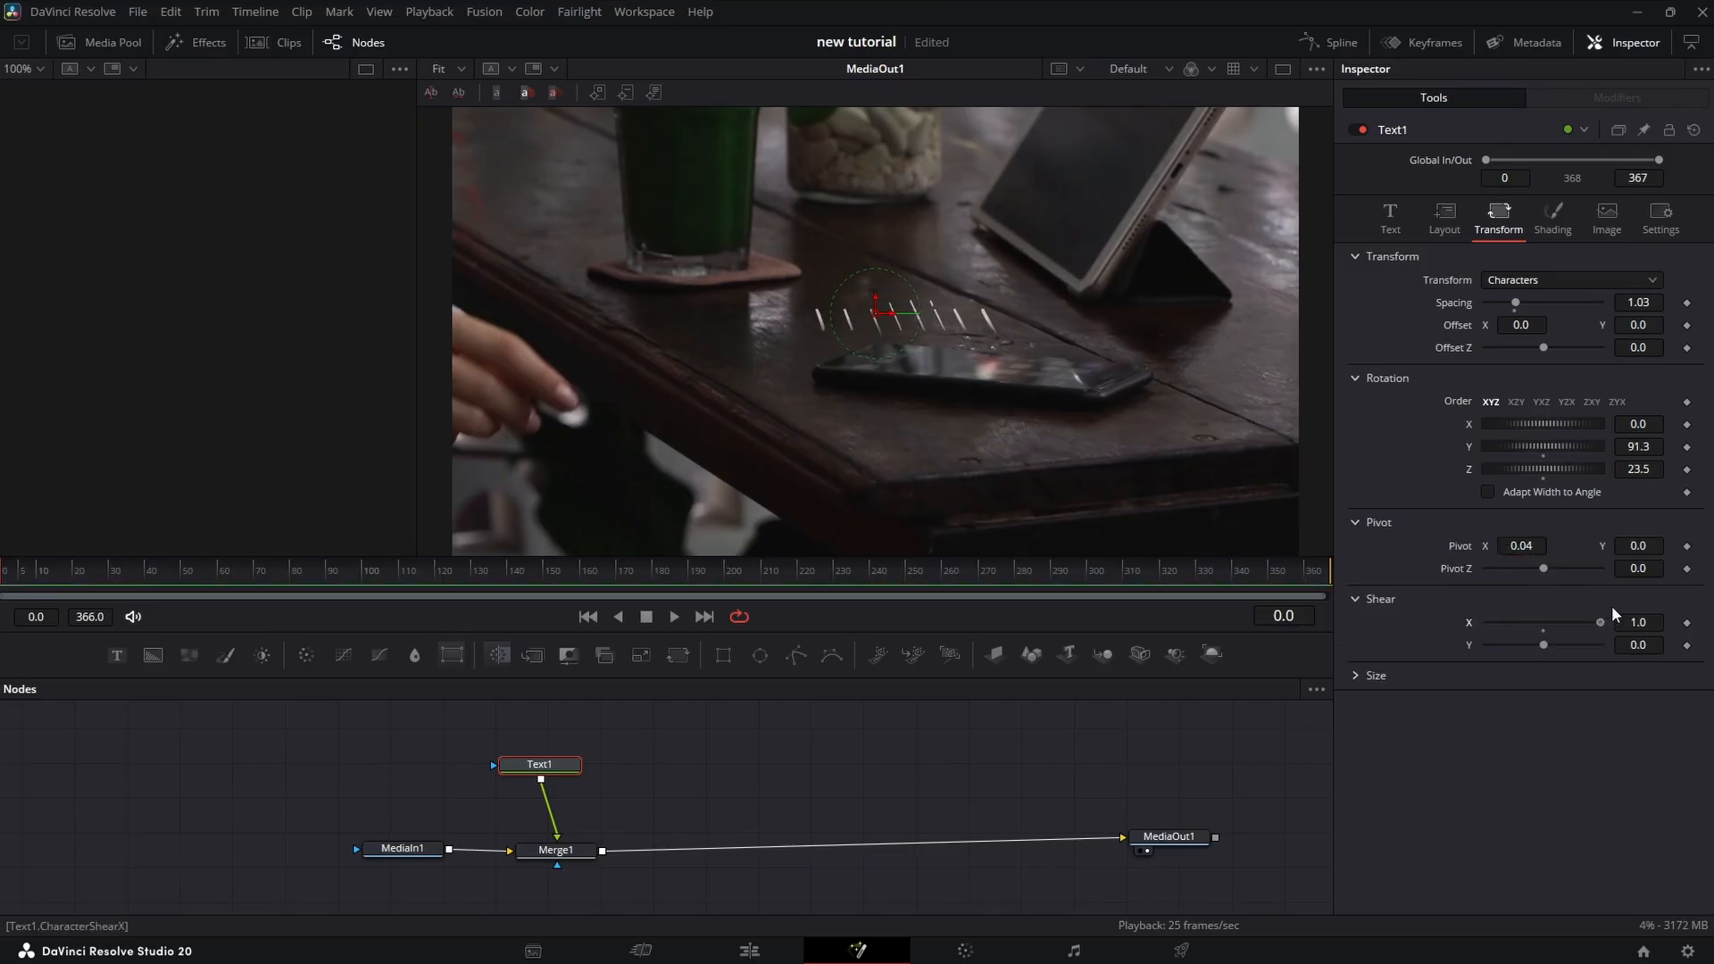
click(1376, 674)
mouse_move(1513, 700)
mouse_down()
mouse_move(1575, 700)
mouse_move(1513, 705)
mouse_up()
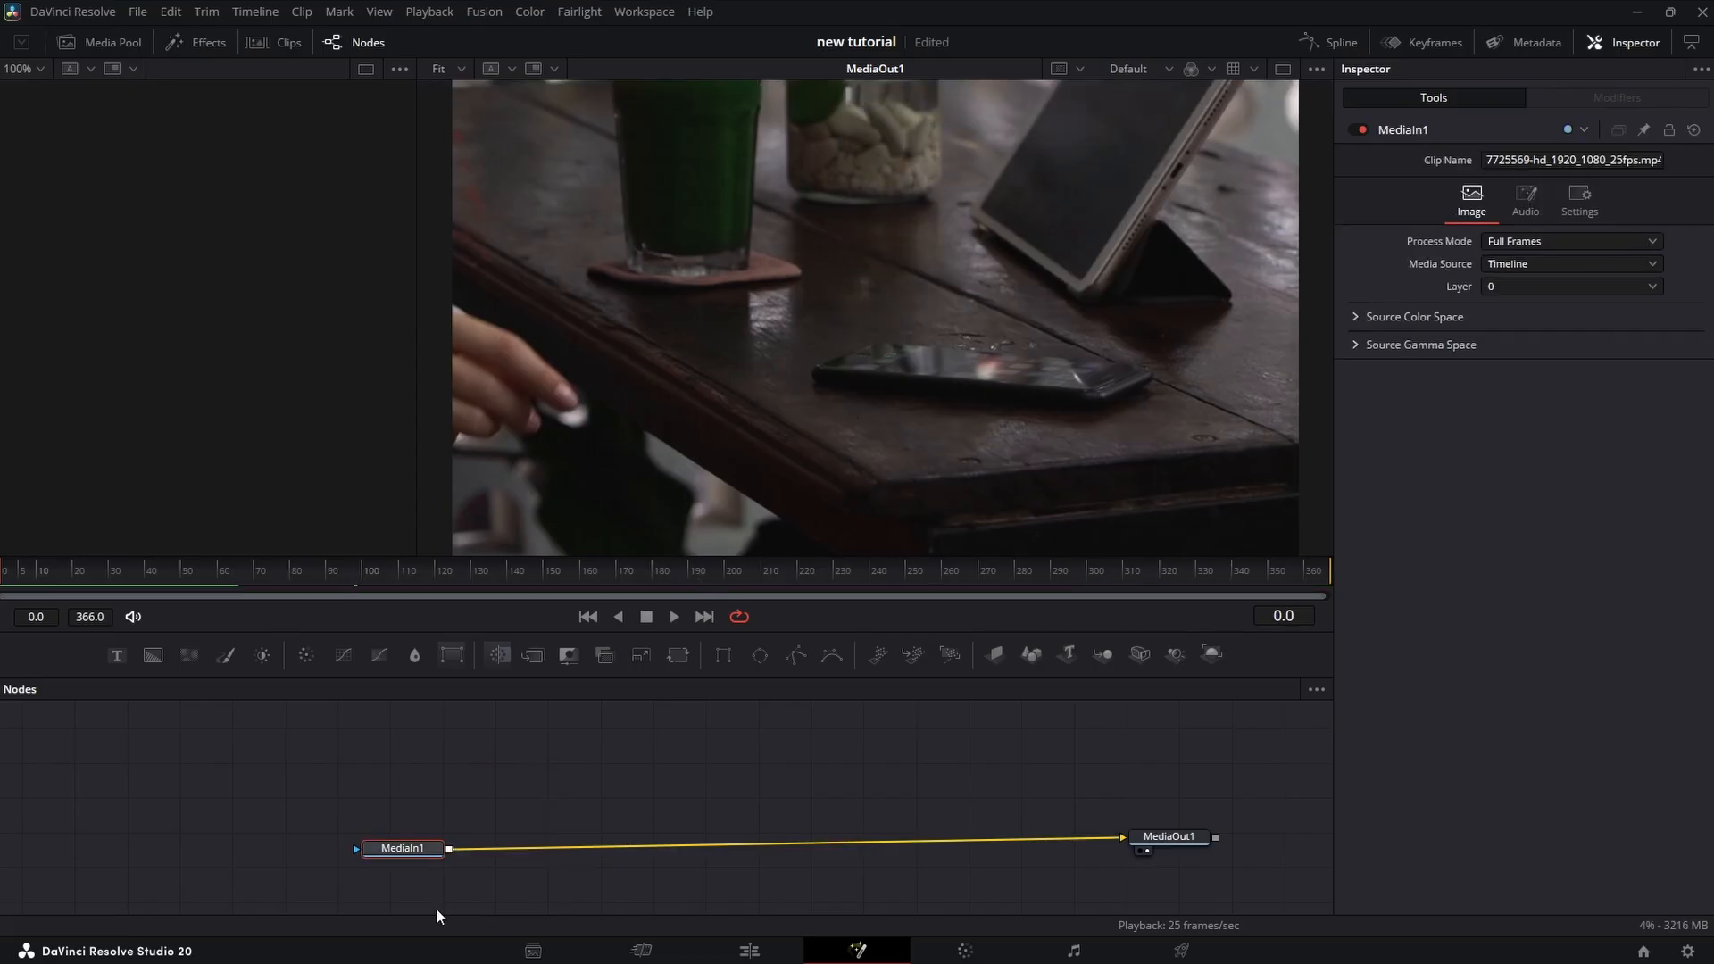
Step: Add a Background node merged over MediaIn1, placing it above the merge and MediaIn1 in line with the merge
click(153, 657)
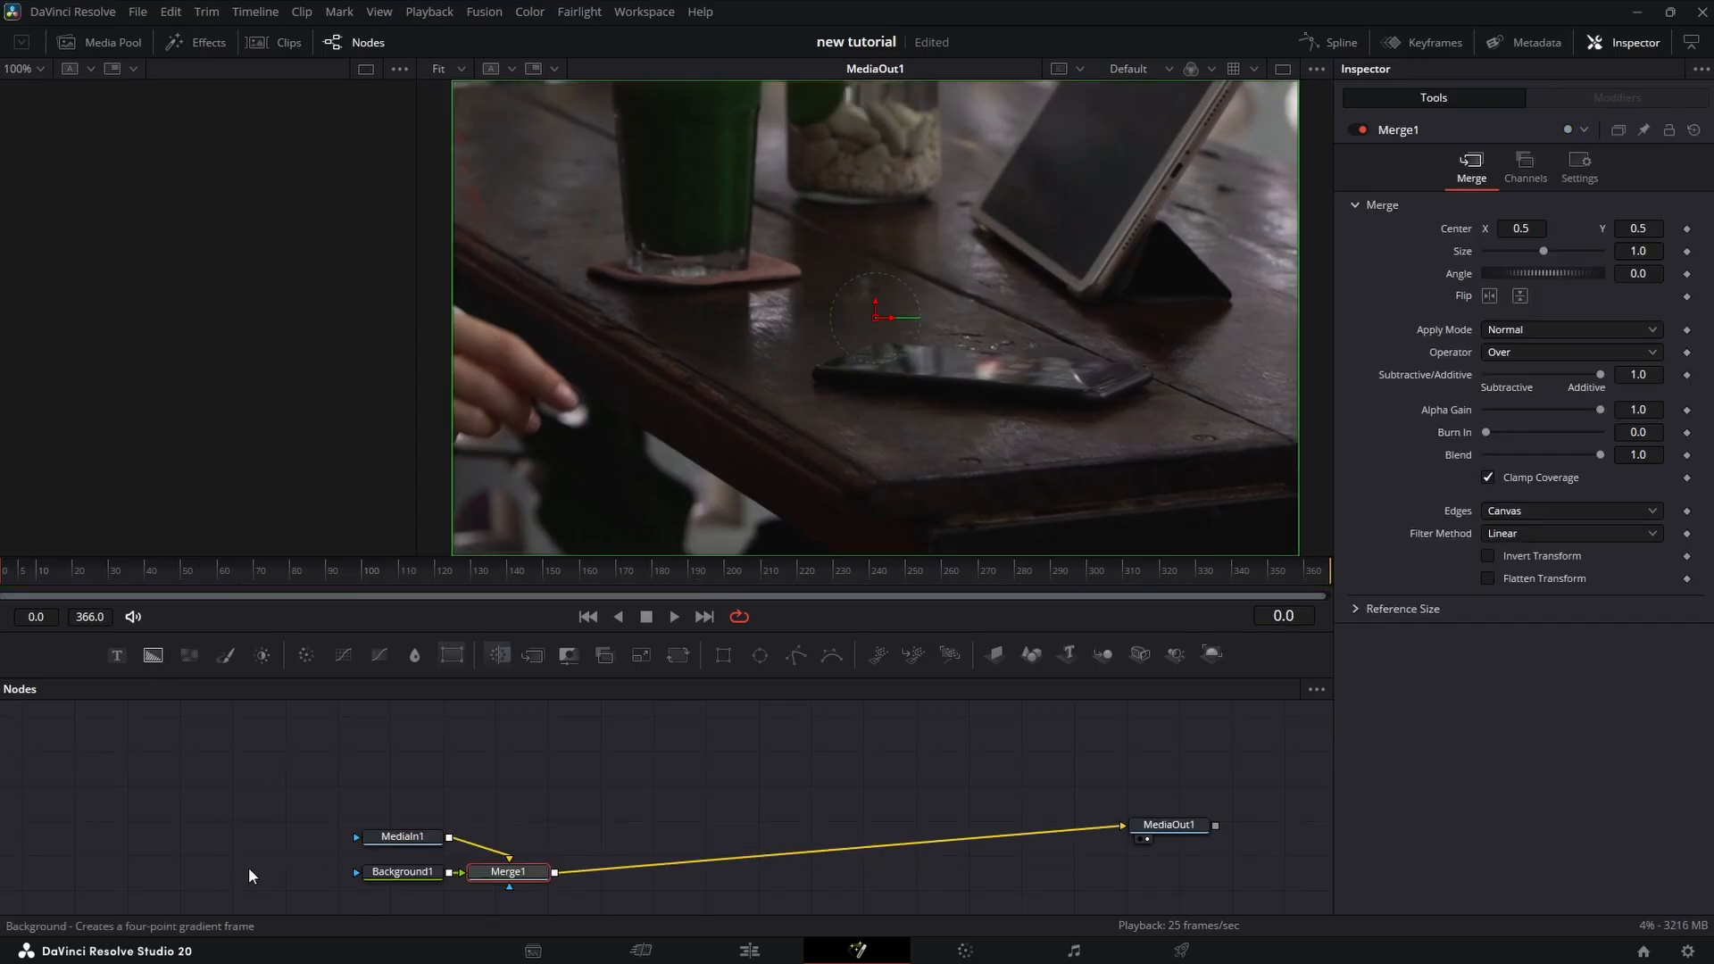
drag(419, 875, 513, 751)
drag(401, 837, 370, 871)
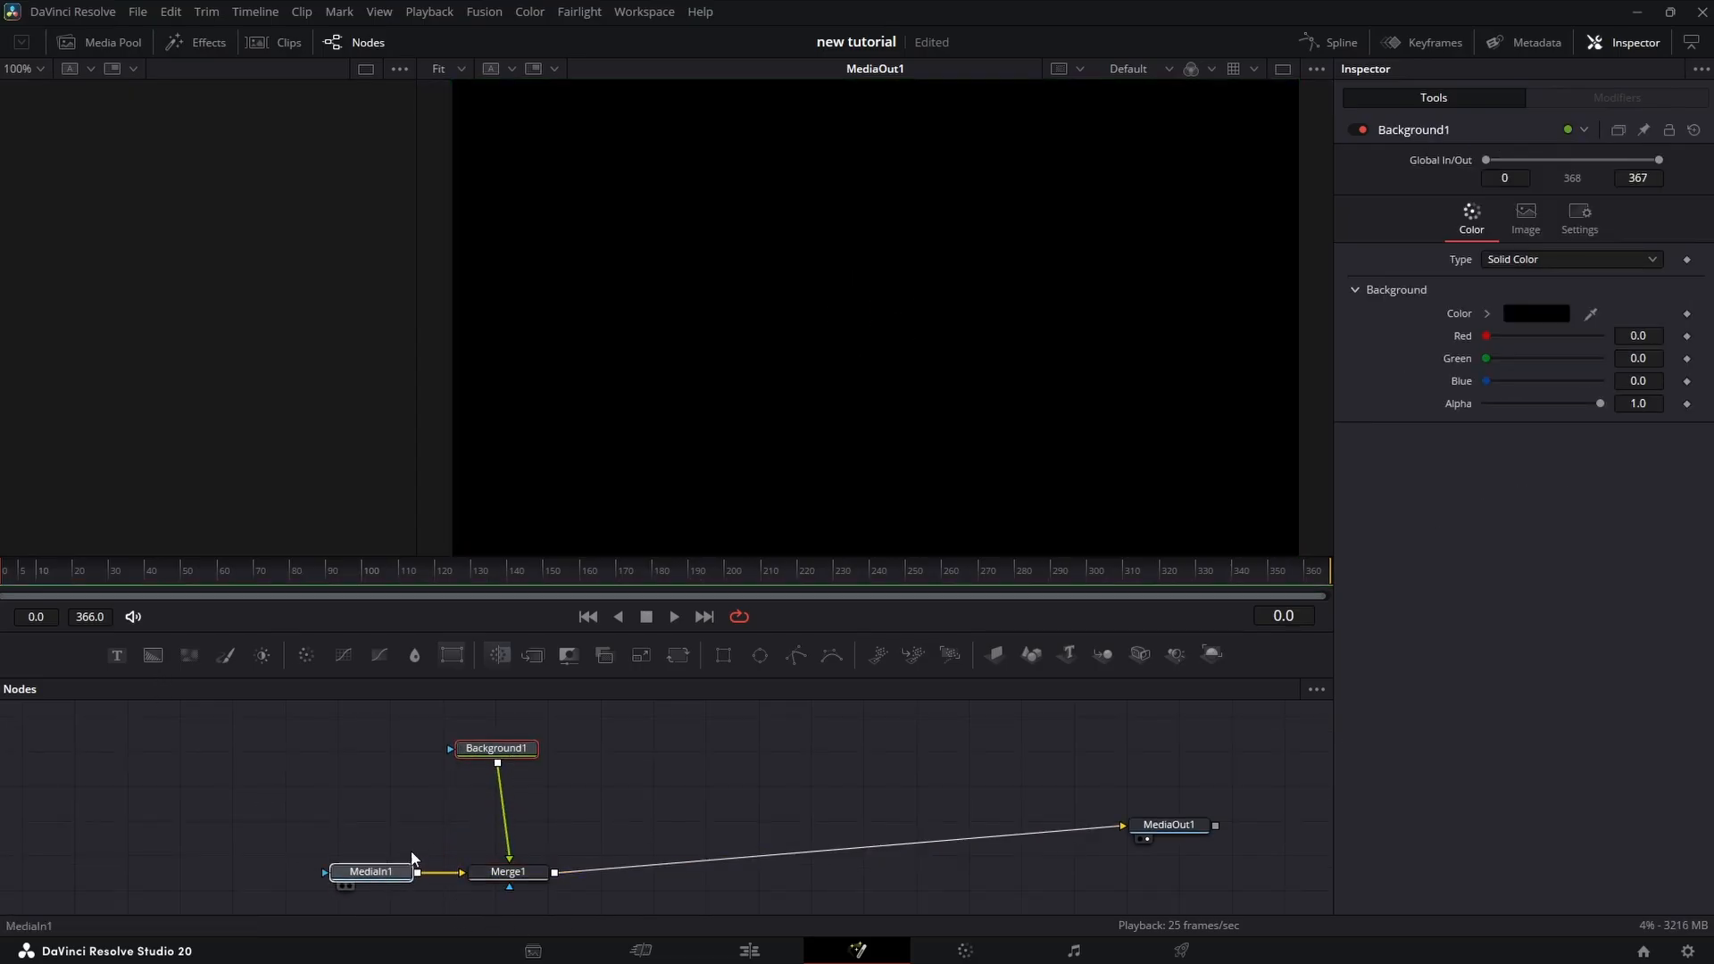
drag(513, 754, 529, 792)
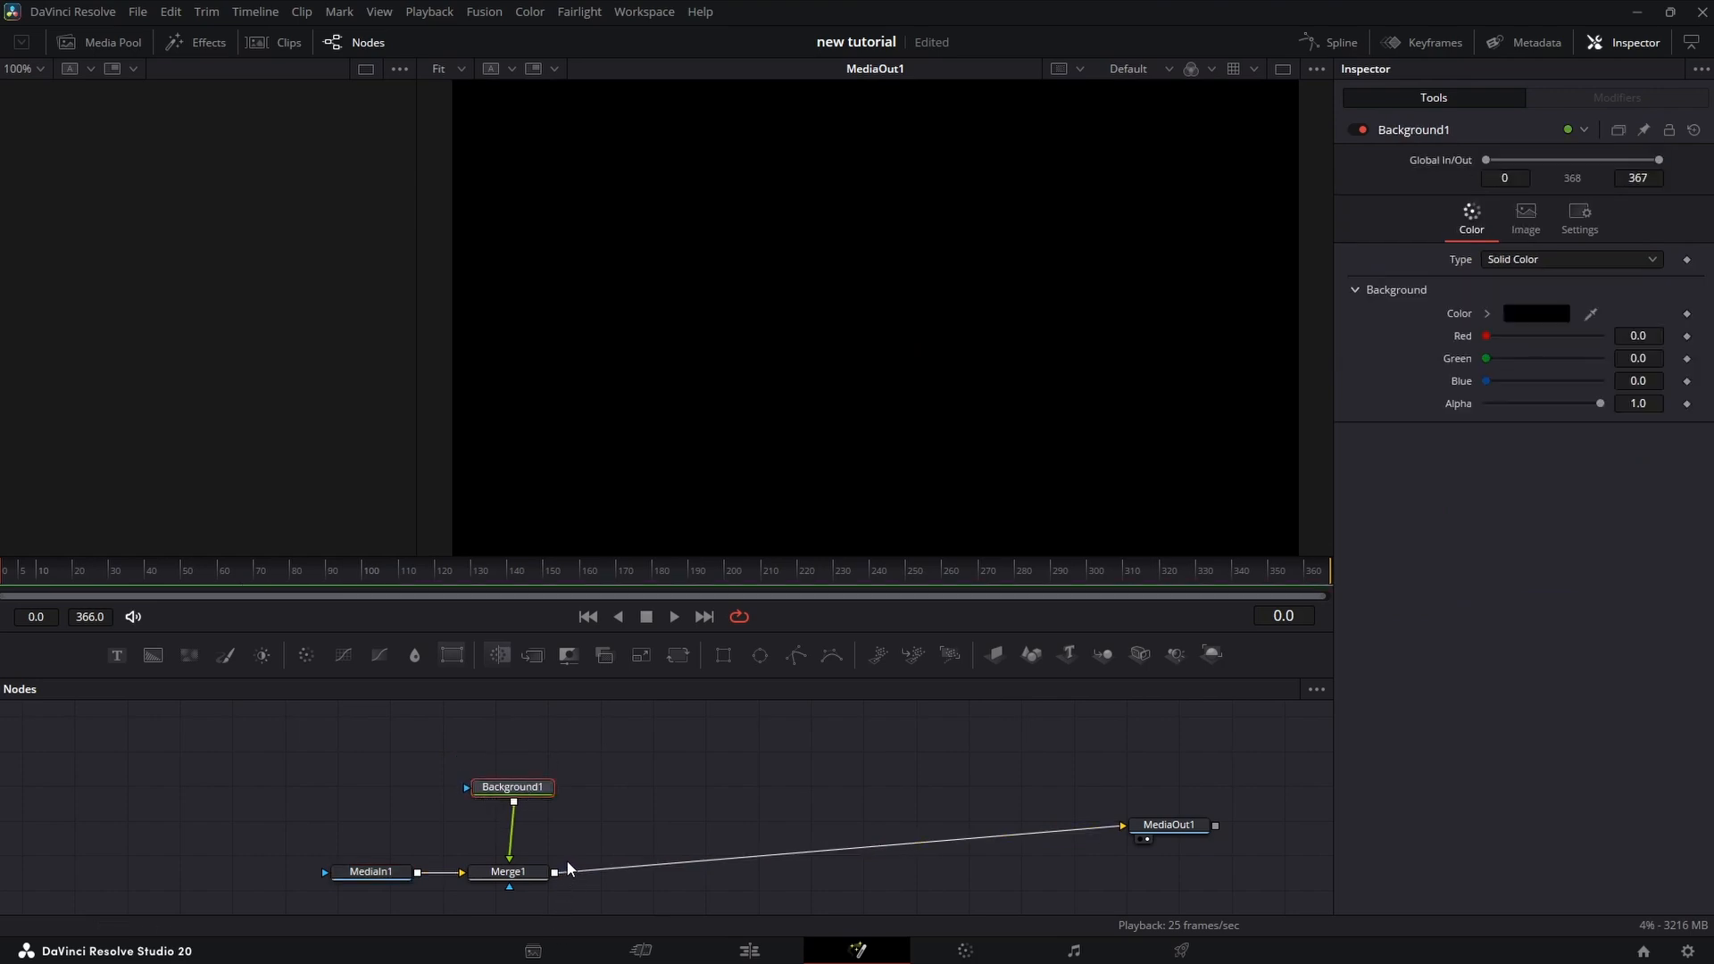
drag(512, 787, 511, 757)
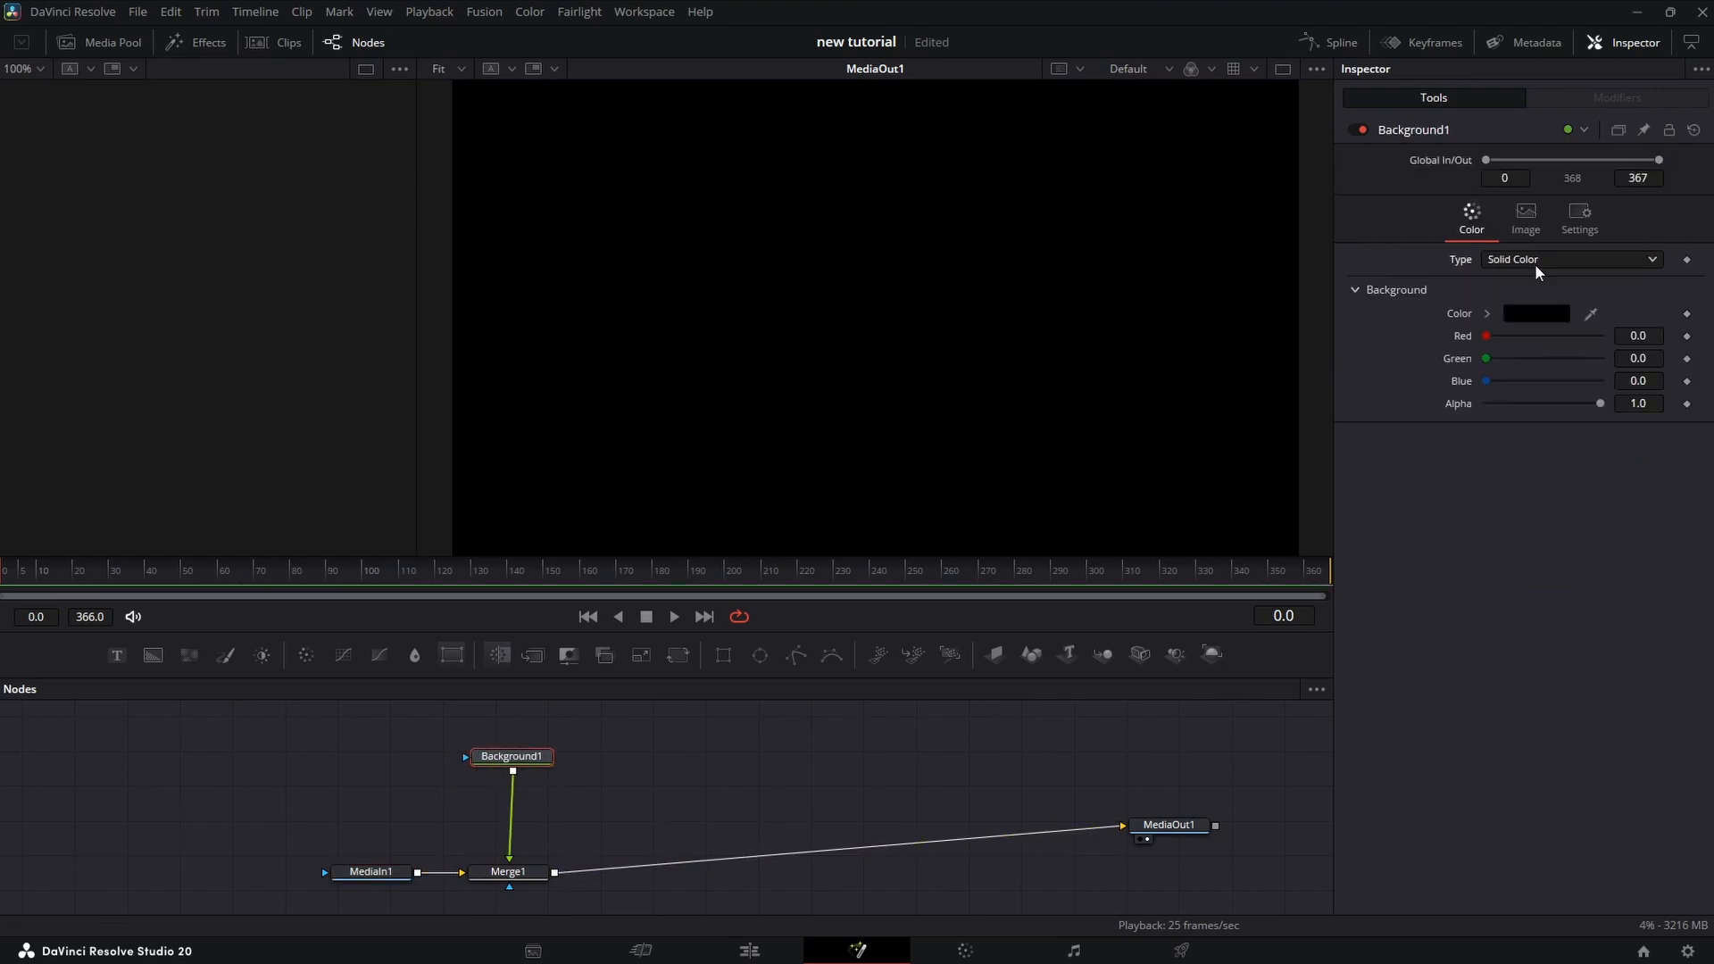
Step: Set the Background1 color to dark blue with a blue value of about 0.498, and try lowering its alpha
click(1547, 317)
click(766, 410)
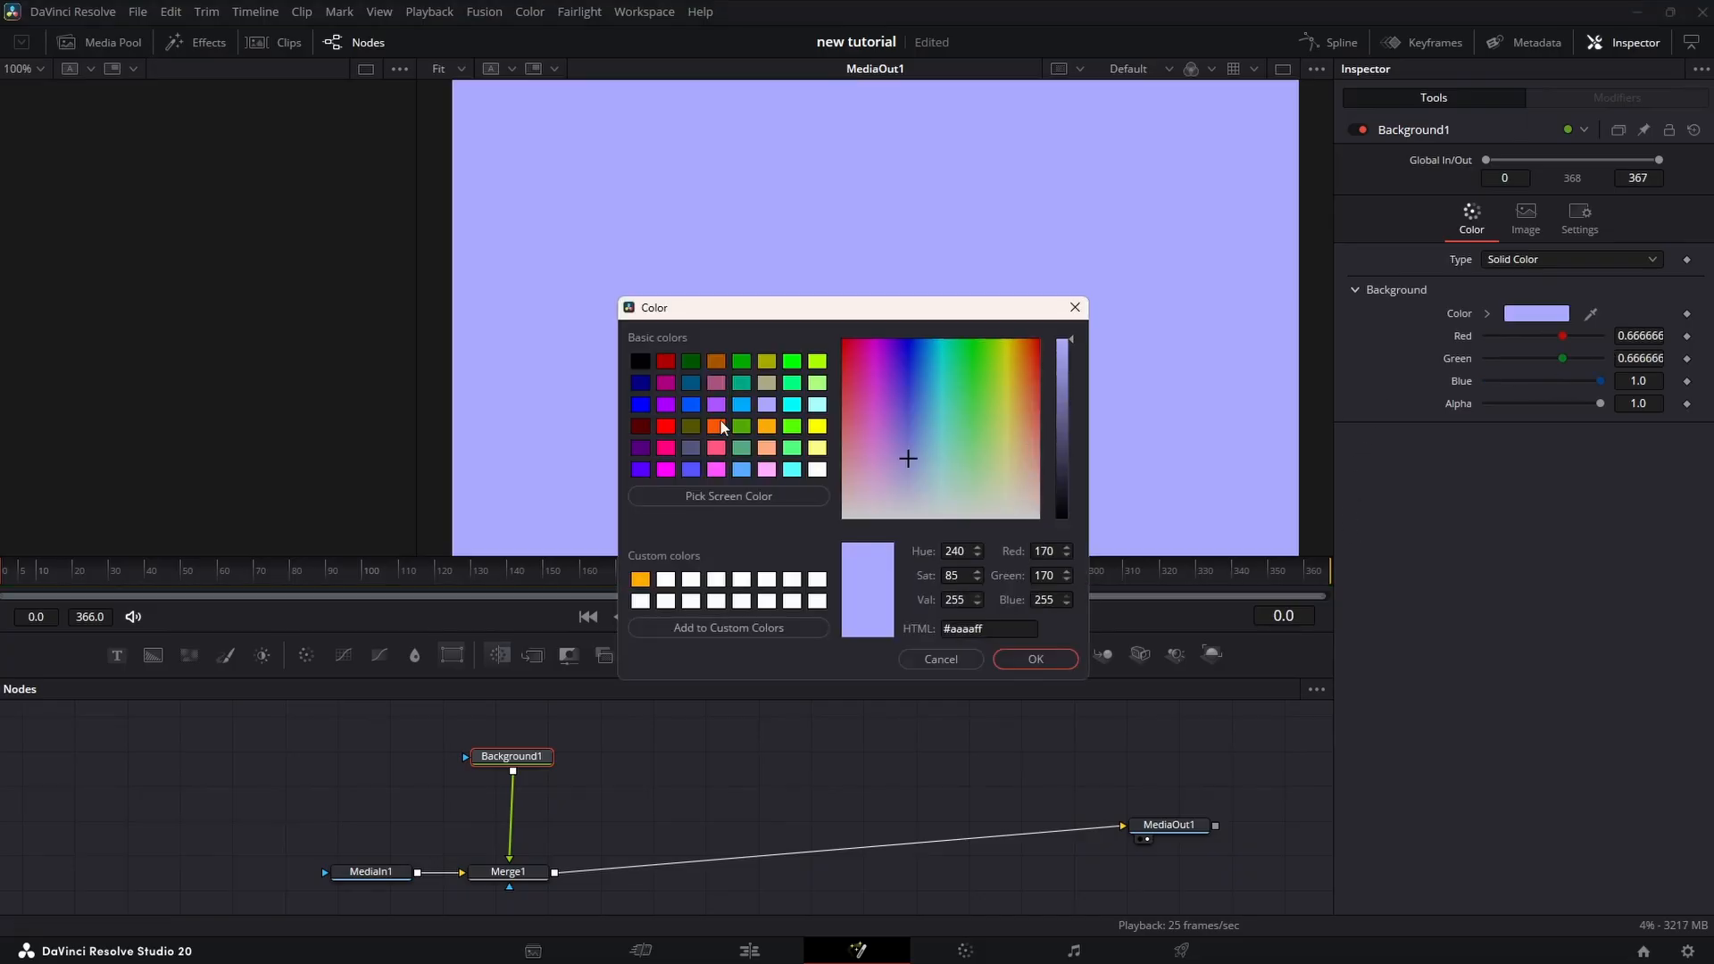
click(739, 466)
click(691, 427)
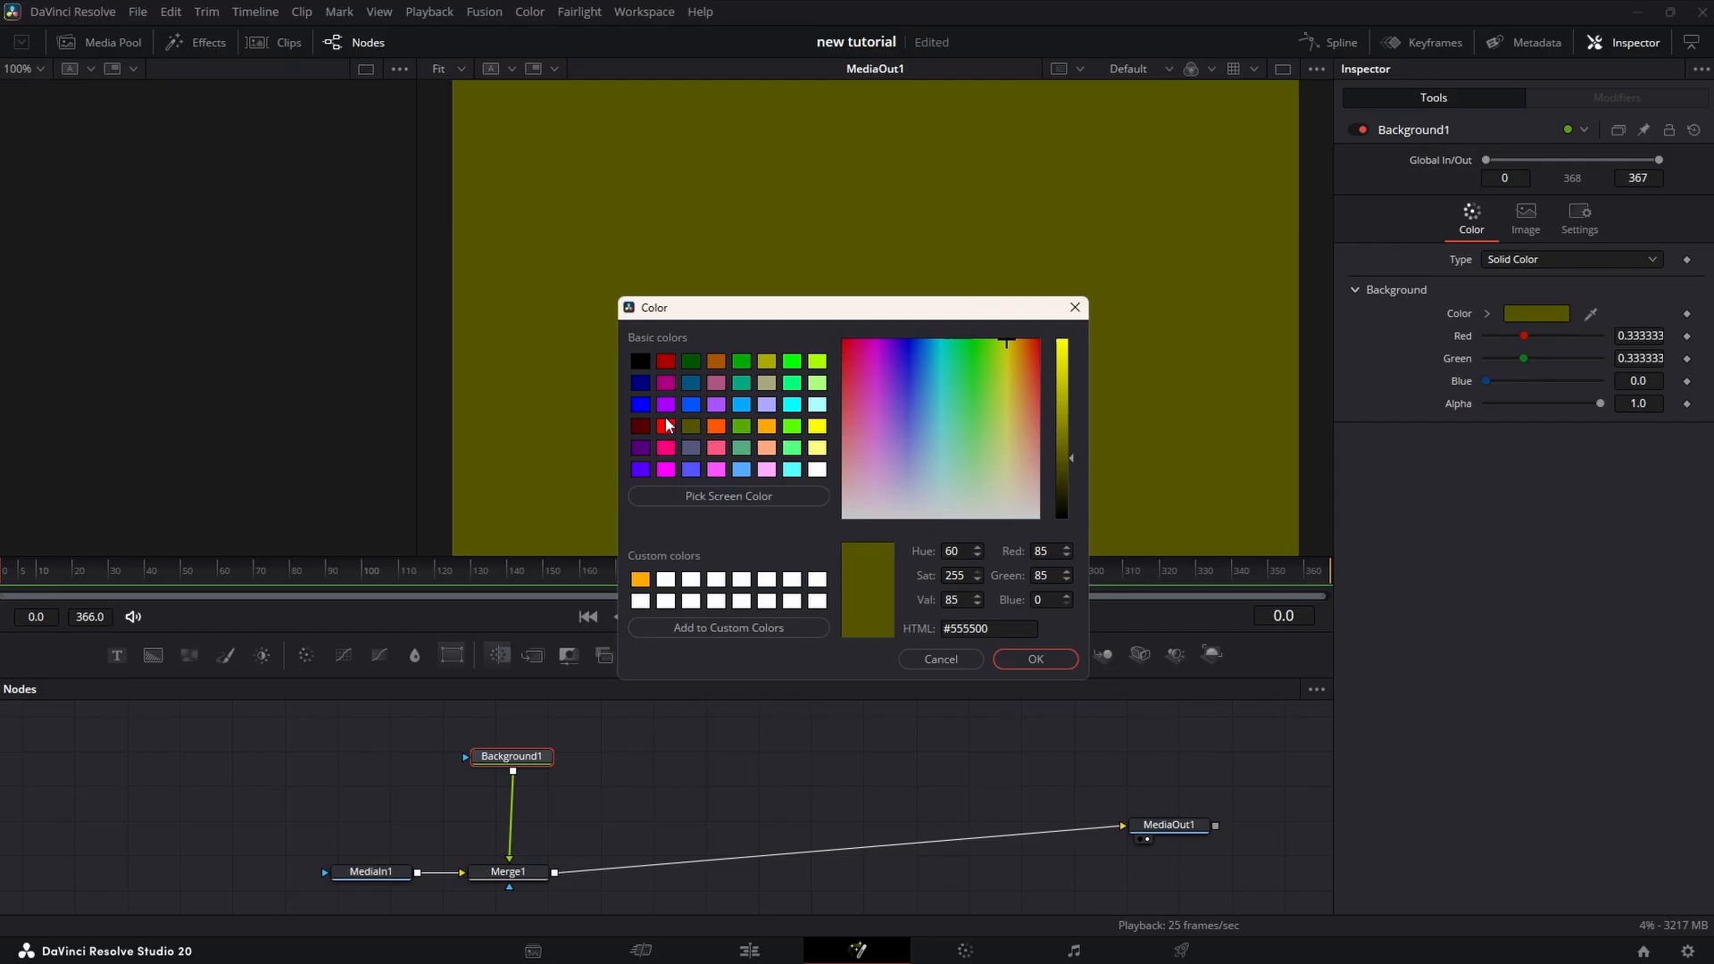
click(641, 383)
click(1035, 659)
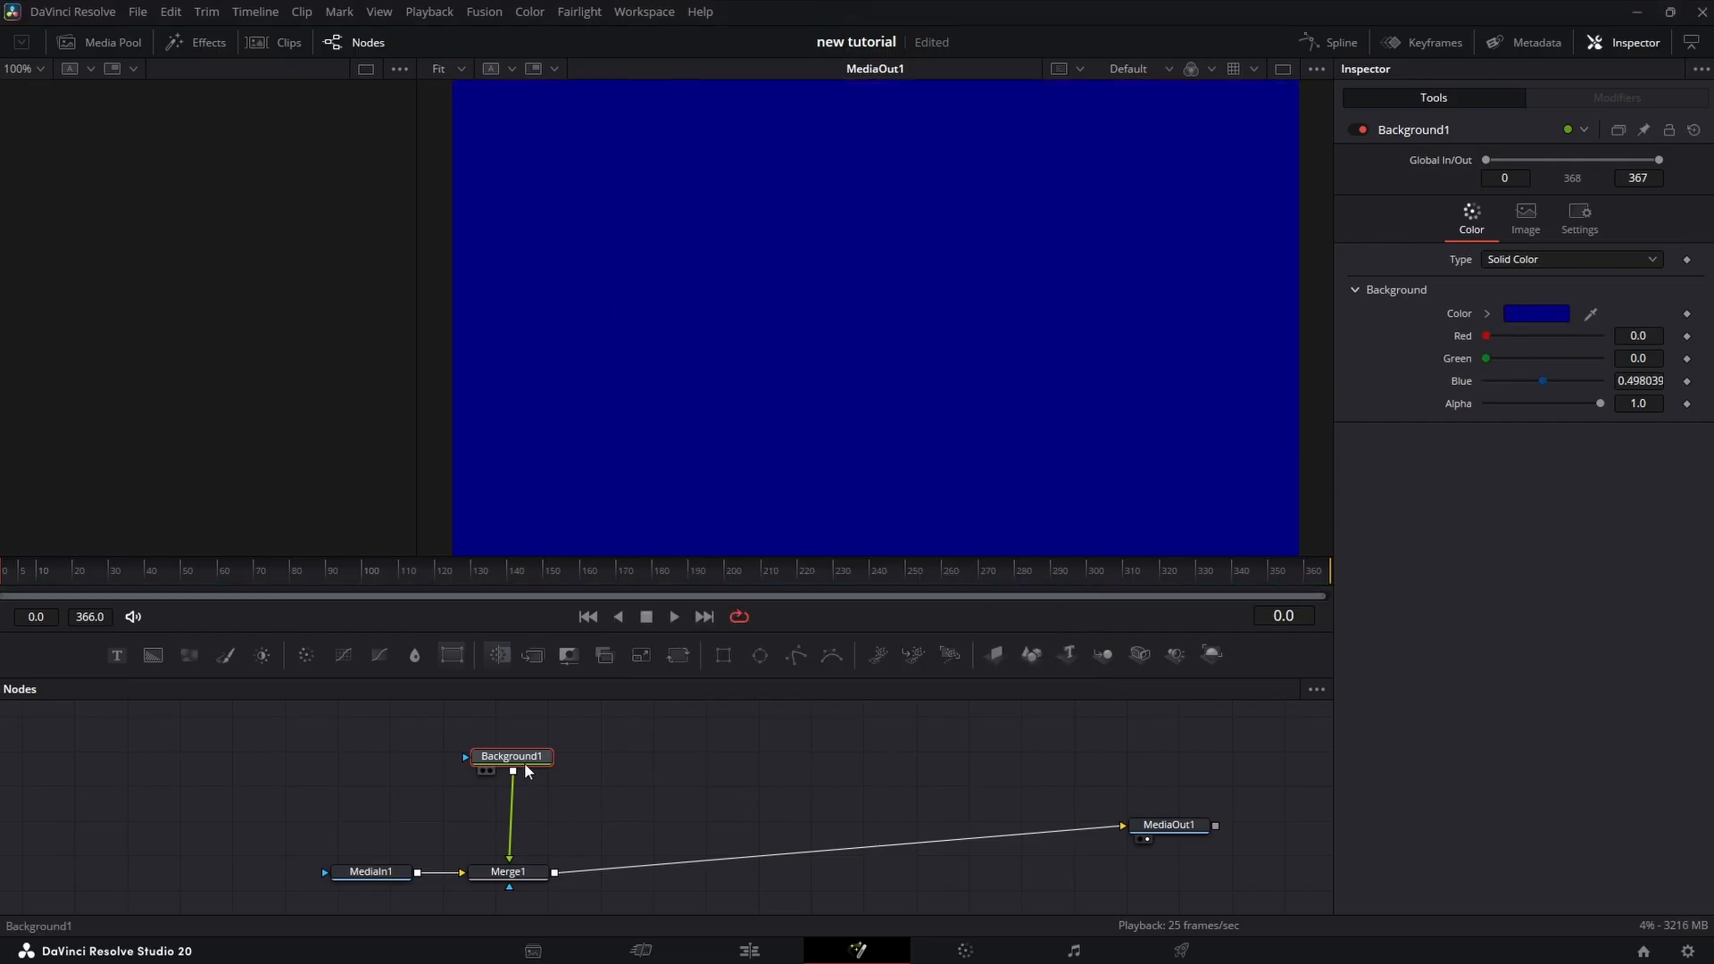
drag(525, 766, 526, 740)
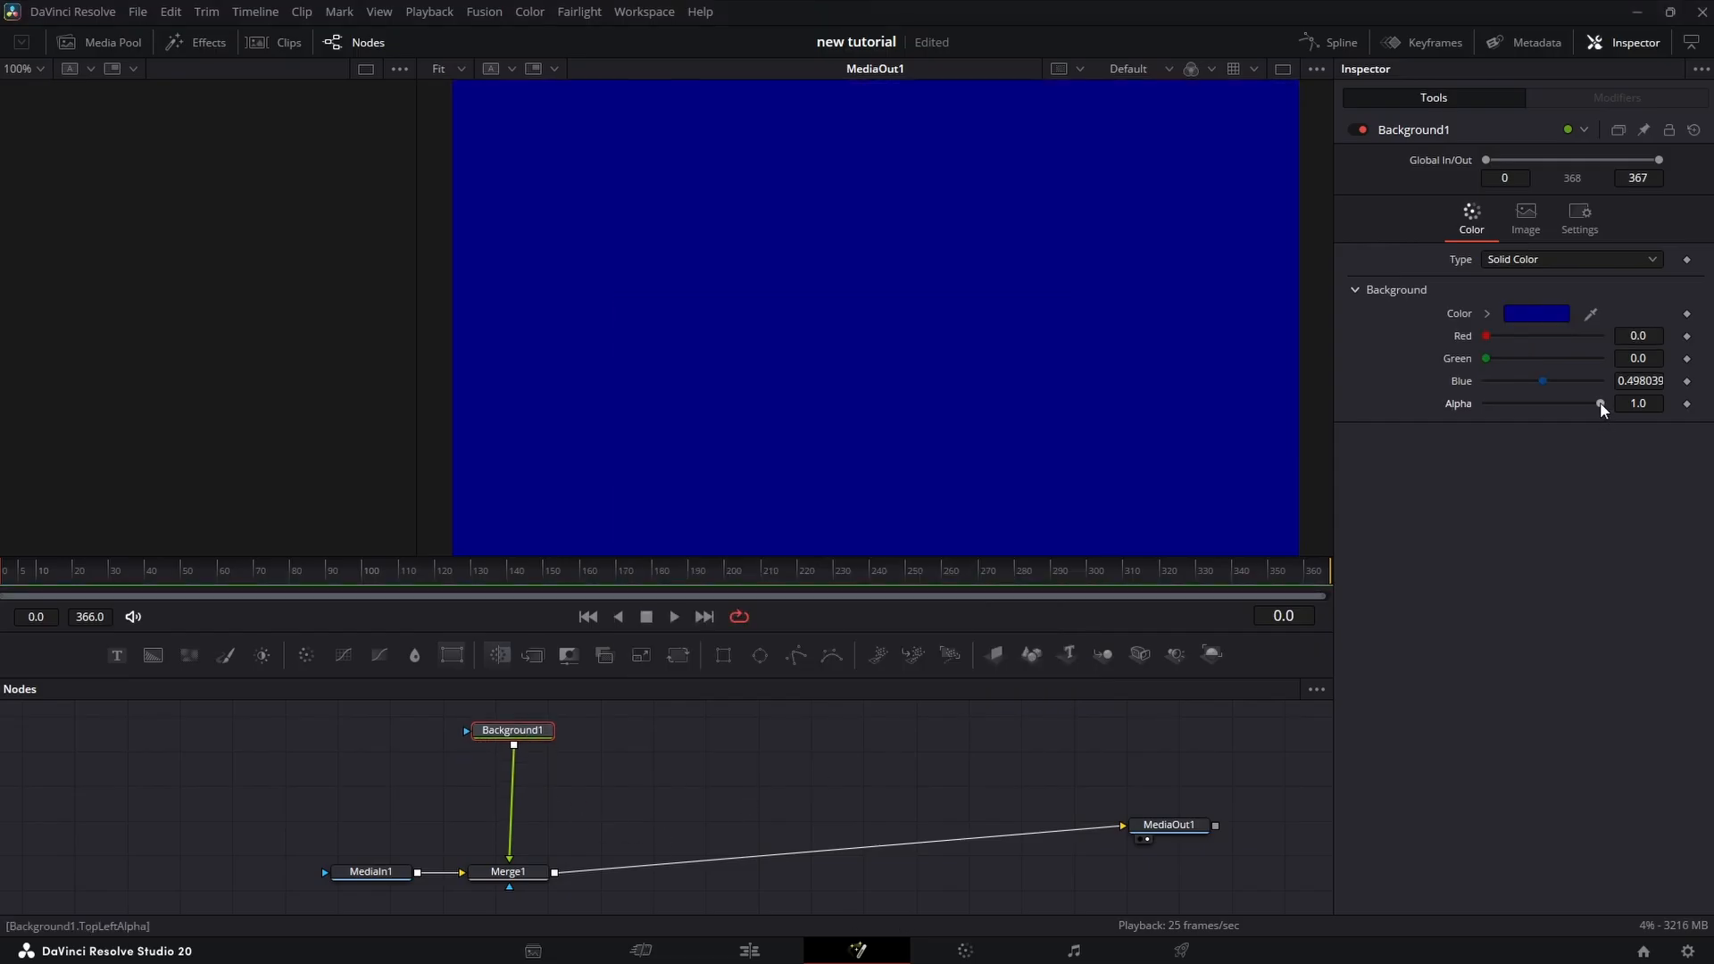
drag(1599, 404, 1485, 419)
Step: Try the Horizontal and Vertical types on Background1 and set its type to Gradient
click(1534, 260)
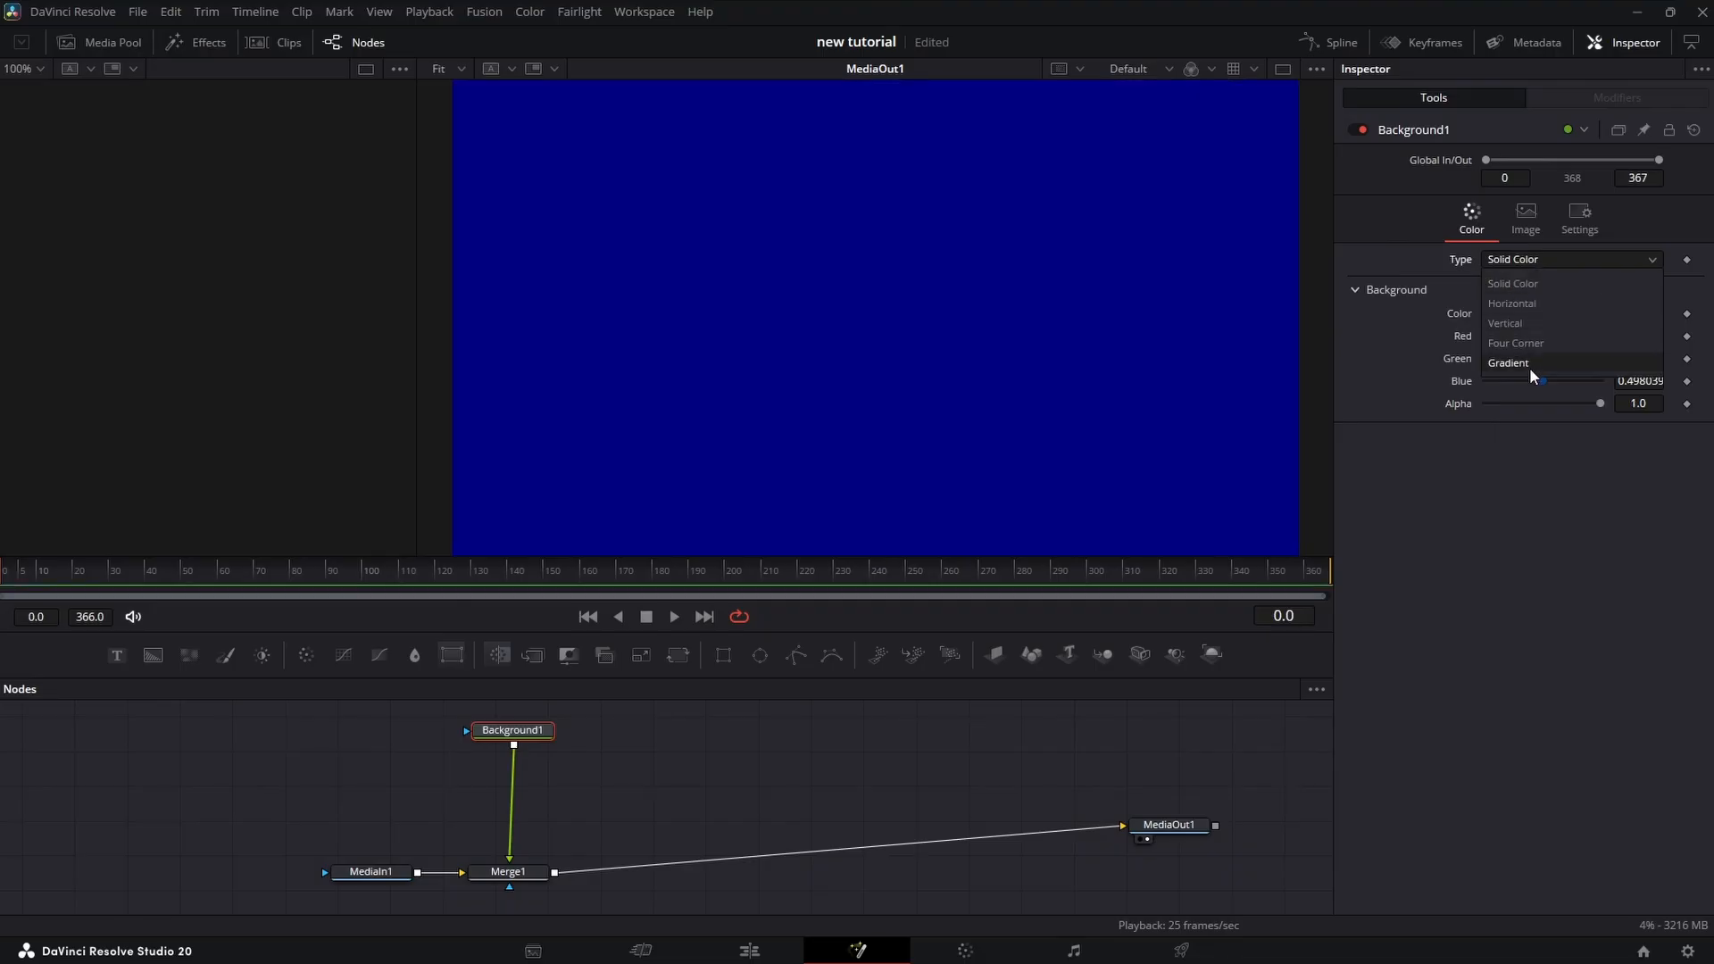
click(1545, 305)
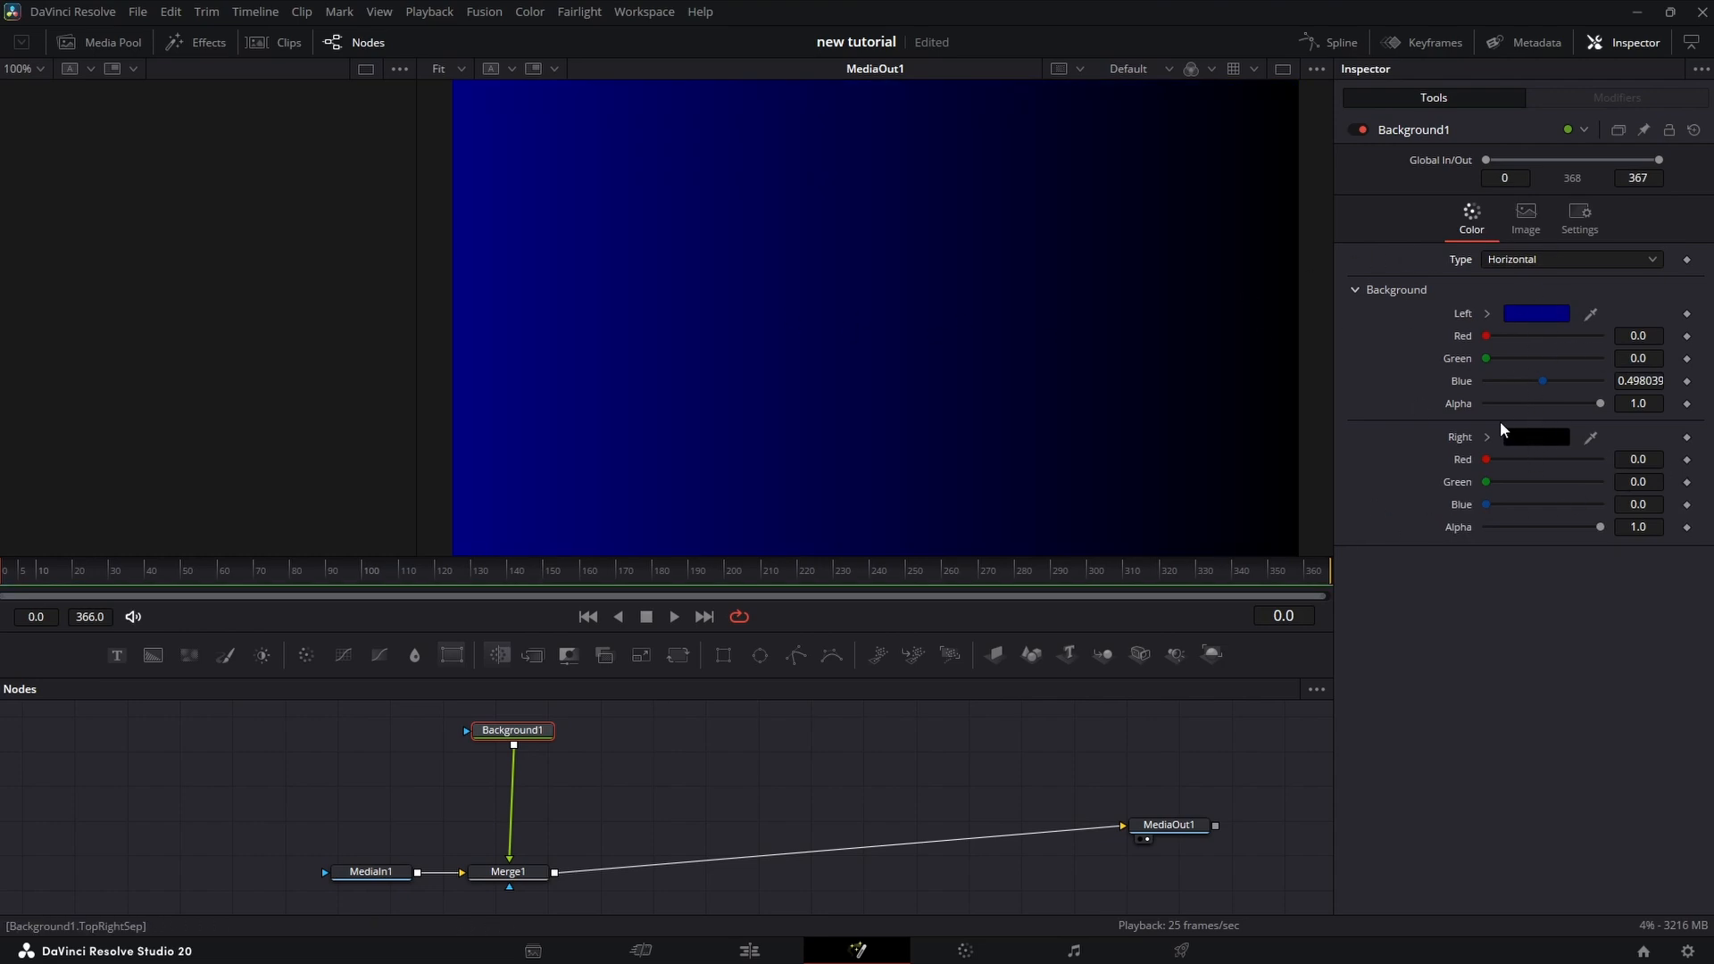
click(1535, 259)
click(1509, 323)
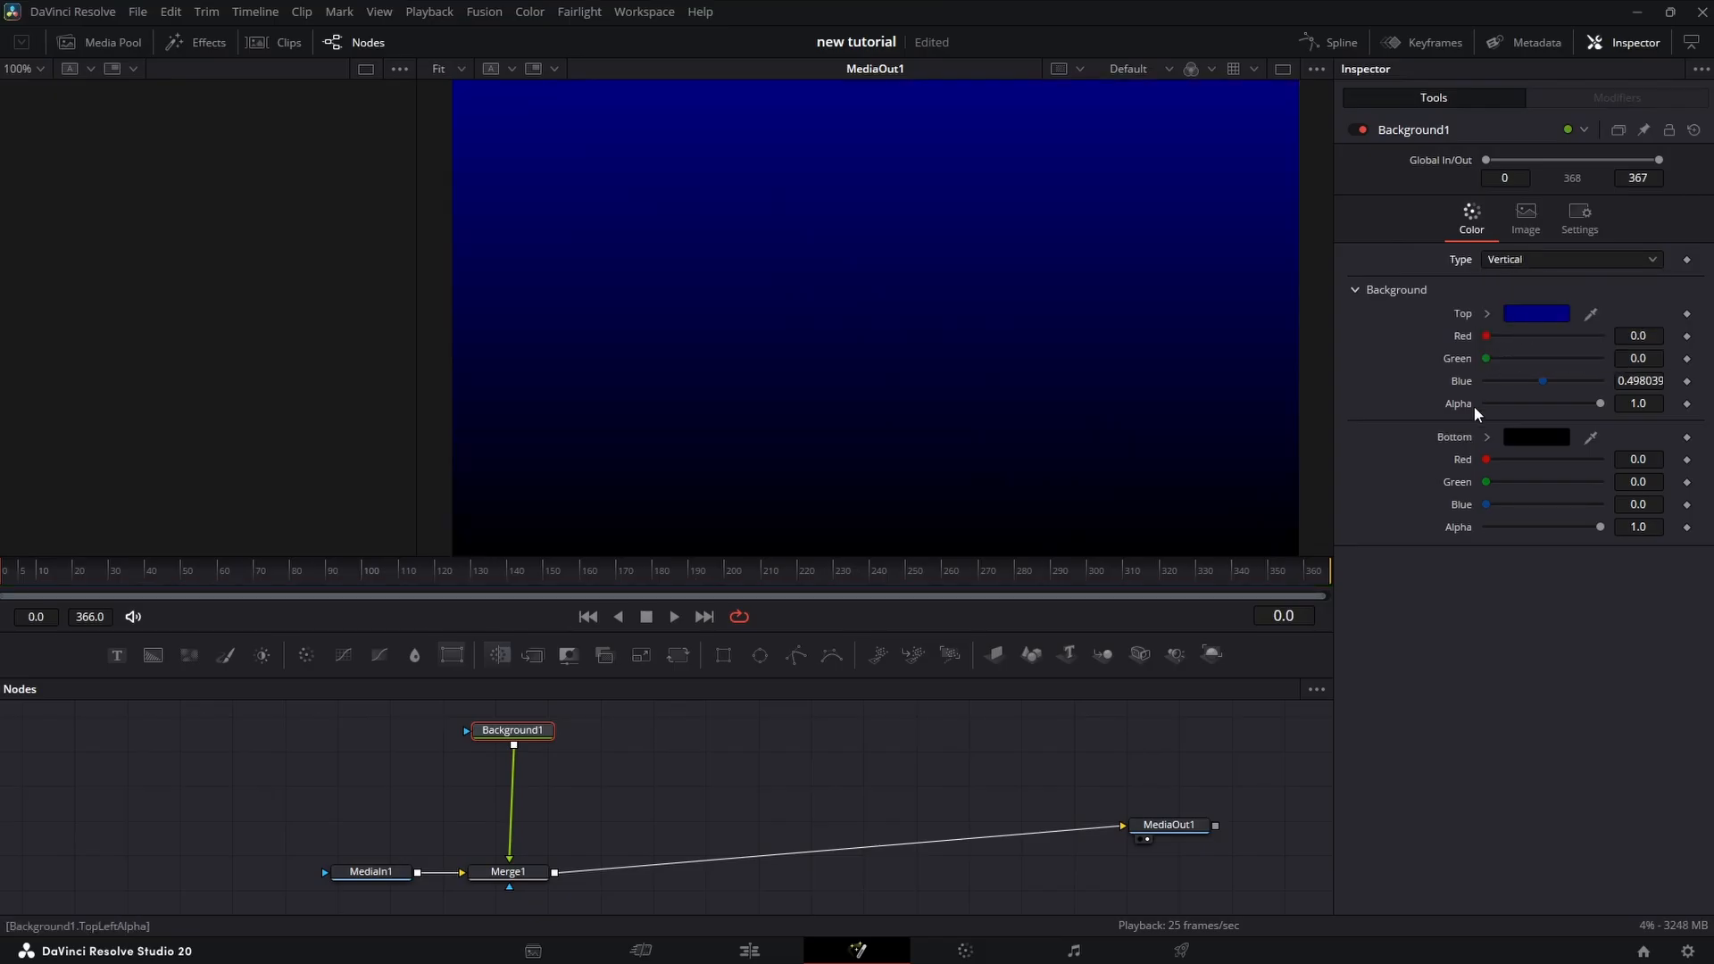
click(1535, 259)
click(1508, 362)
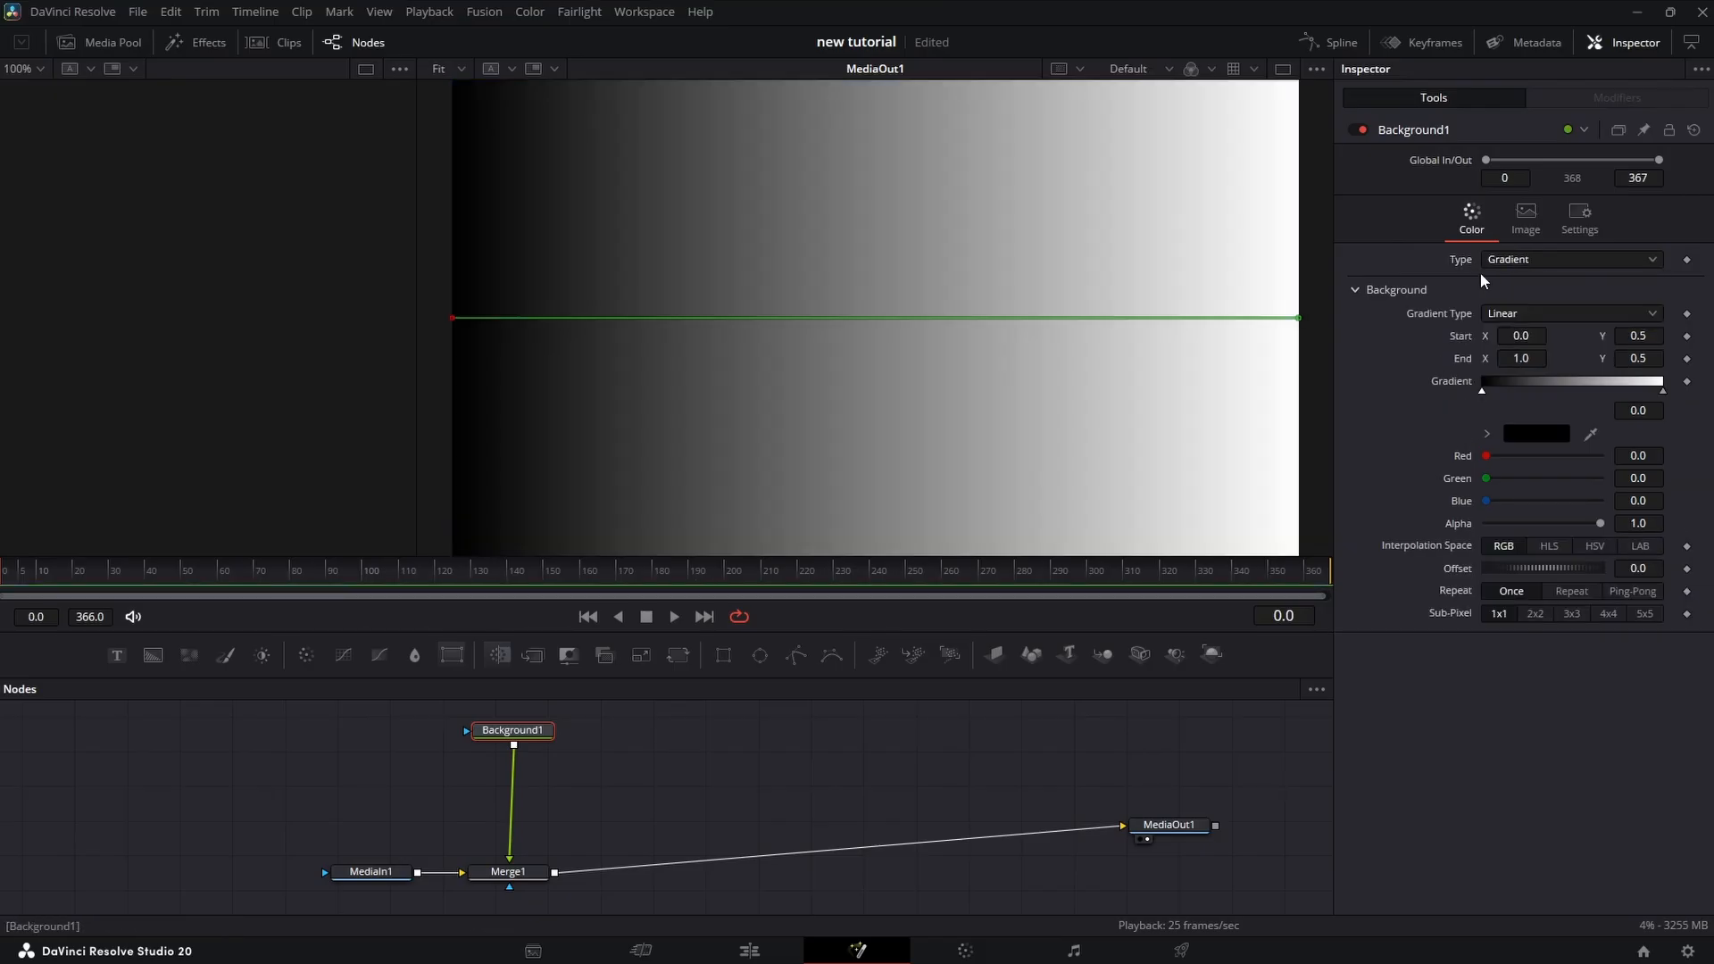
Step: Set the background's gradient type to Square and its start X to 0.561
click(1508, 312)
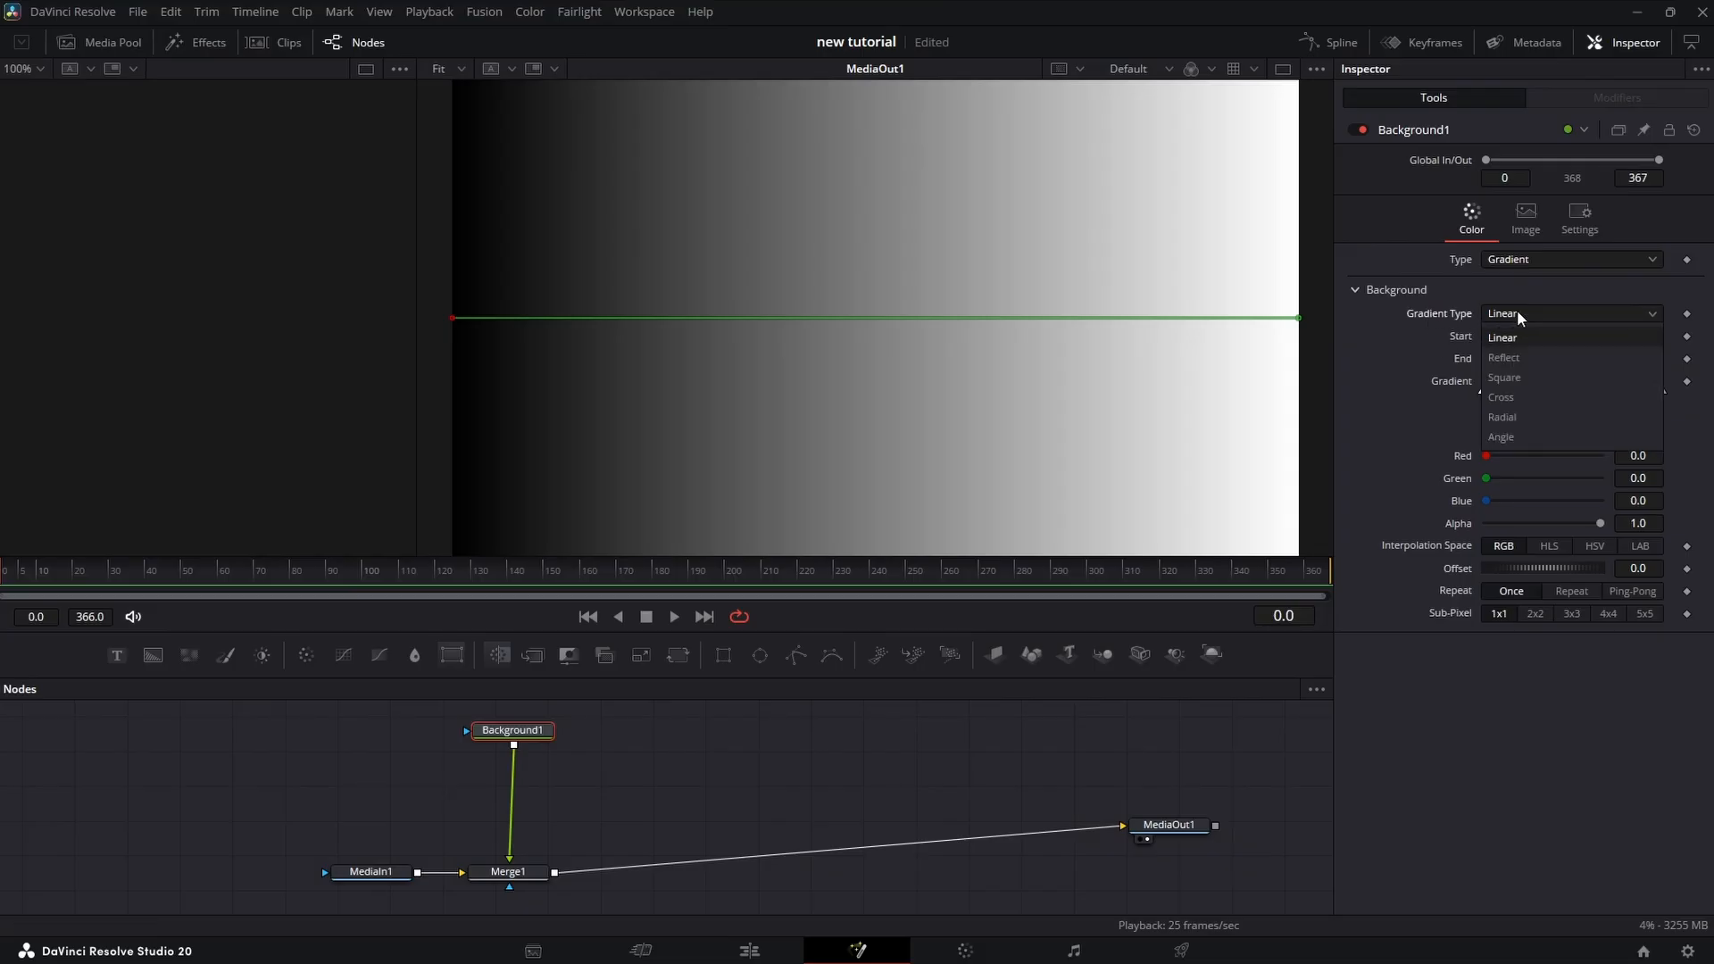
click(1523, 367)
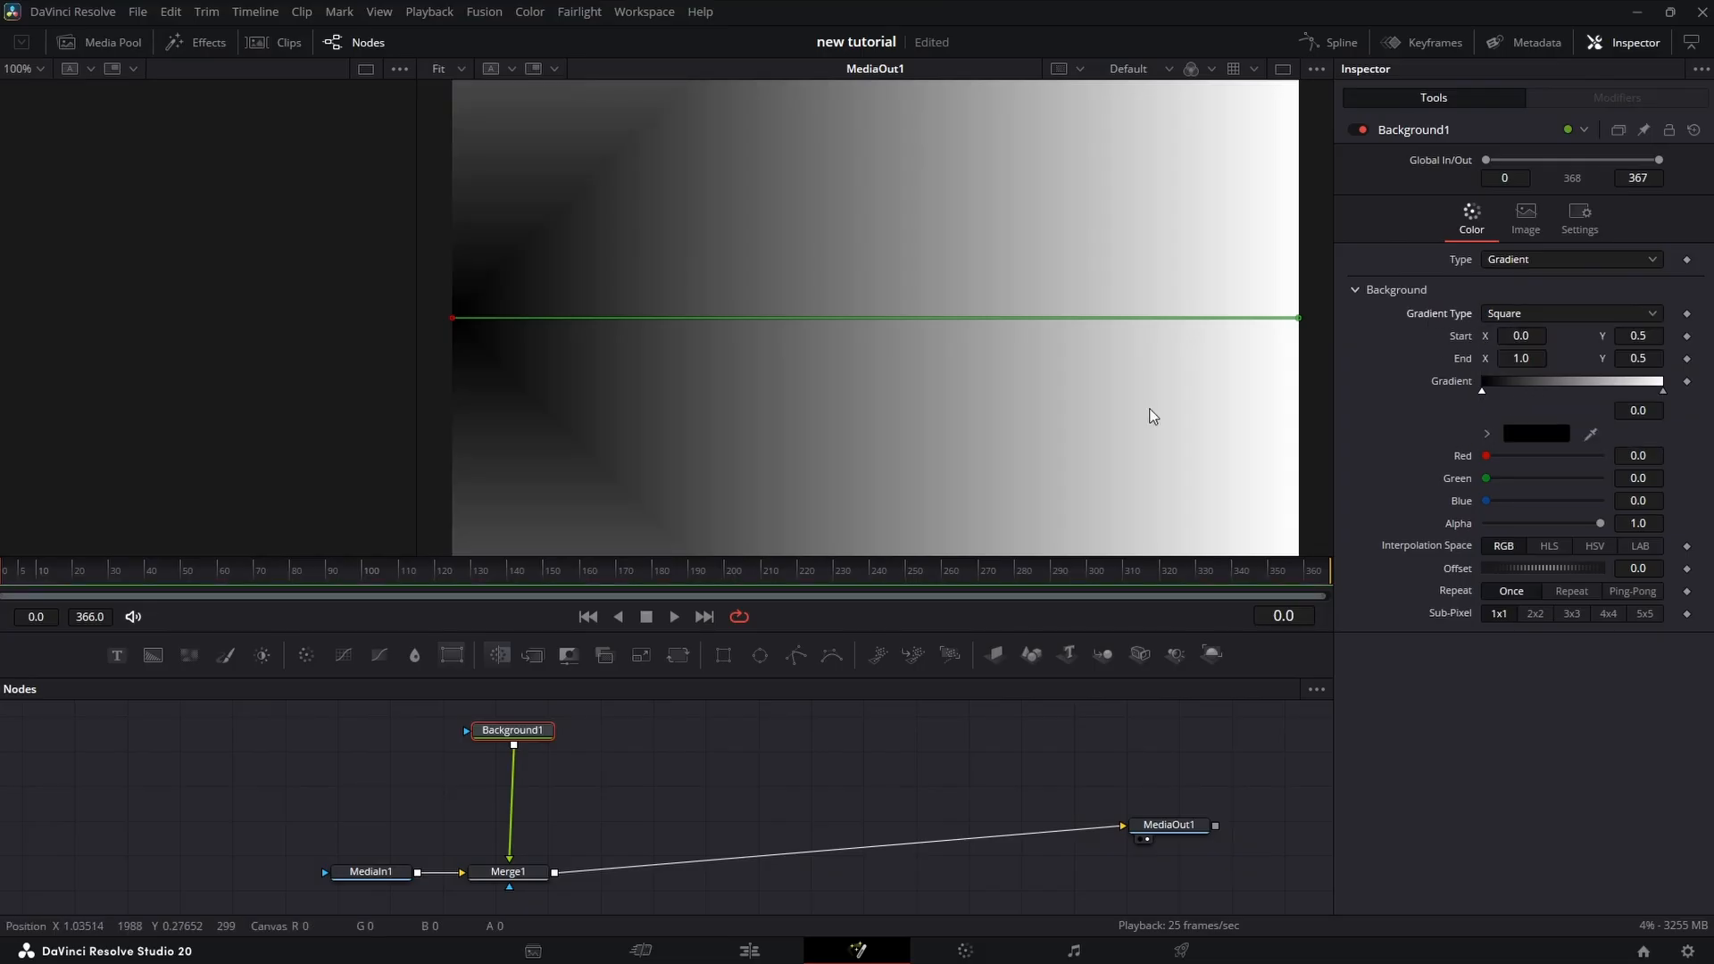
drag(1521, 338, 1693, 336)
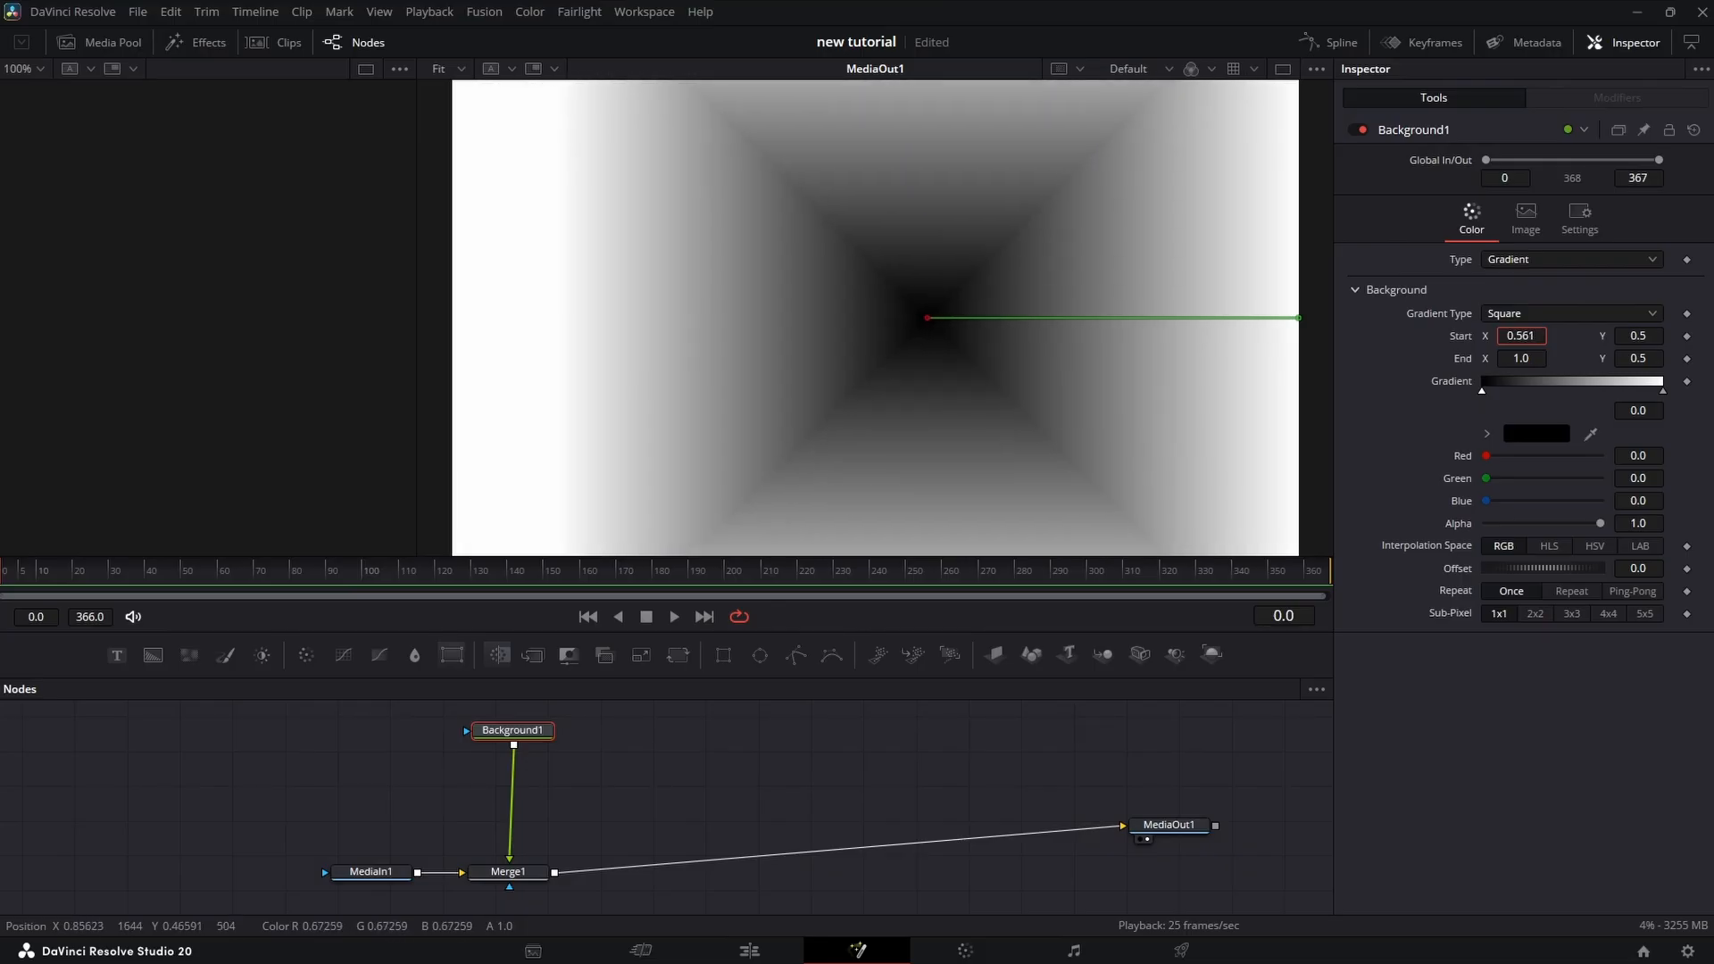
Step: Try the Cross gradient type with start X set to 0.527, and change the gradient type to Radial
click(1507, 313)
click(1509, 394)
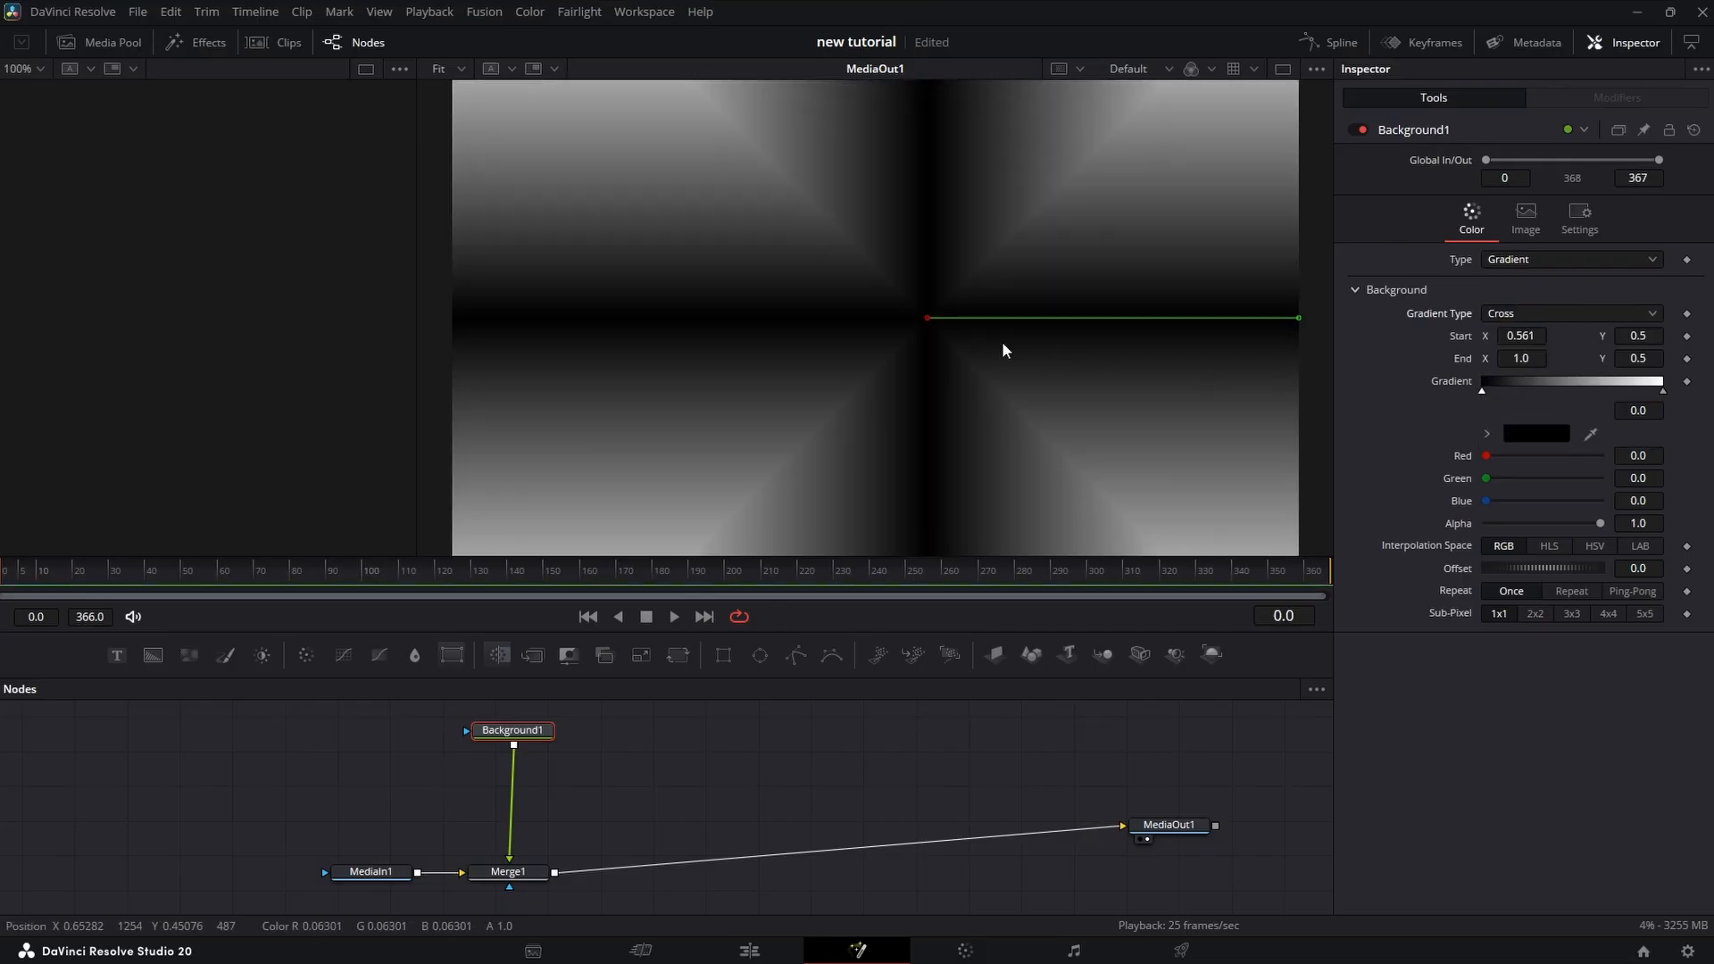
drag(1536, 338, 1526, 338)
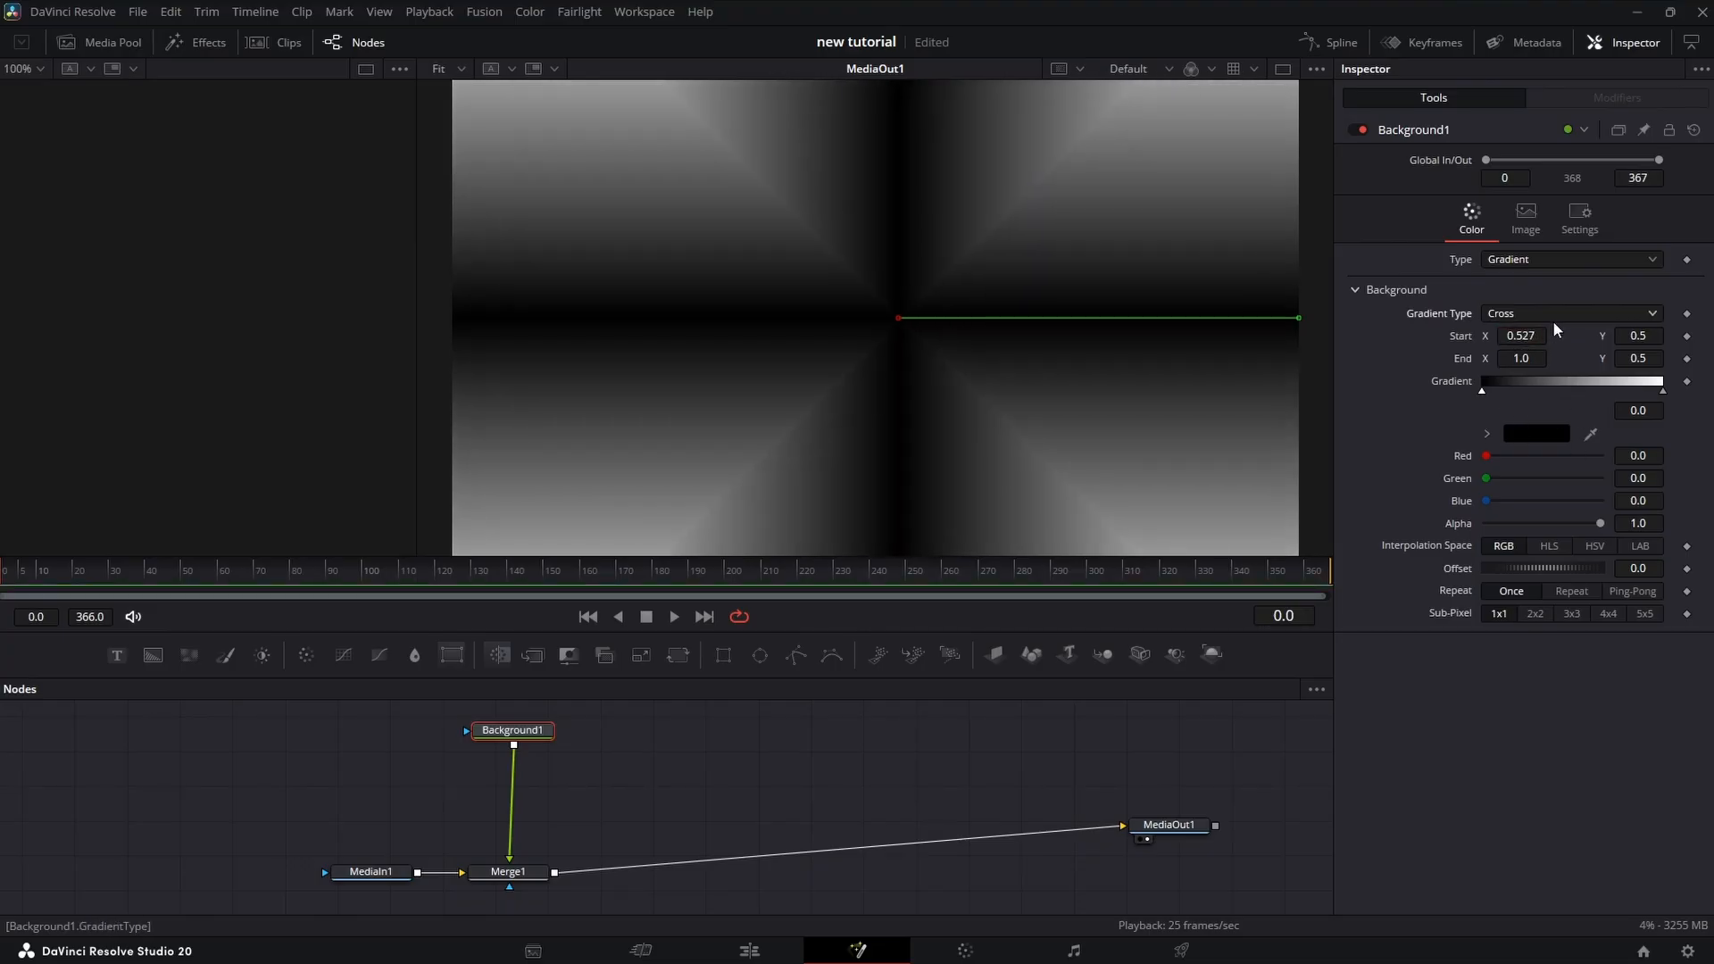
click(1551, 319)
click(1522, 414)
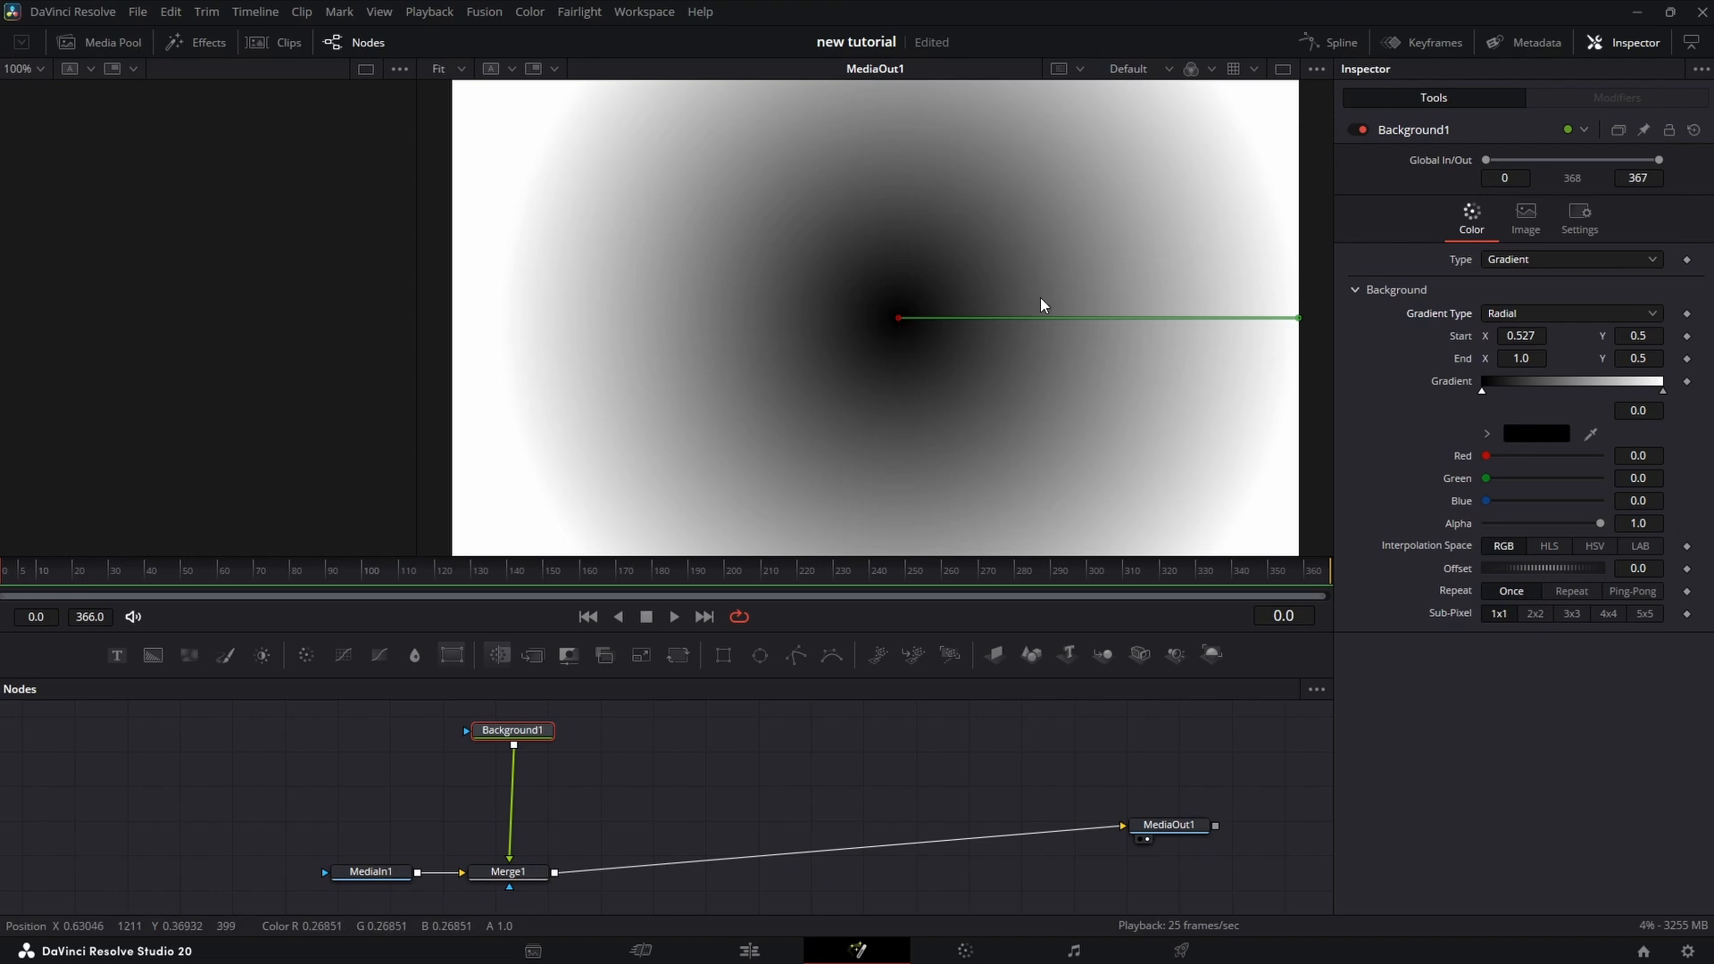
Step: Try start X values of 0.509 and 0.491 with the Radial and Angle gradients, and set Background1's type to Four Corner
mouse_move(1520, 336)
mouse_down()
mouse_move(1643, 337)
mouse_move(1480, 337)
mouse_move(1541, 337)
mouse_move(1504, 336)
mouse_up()
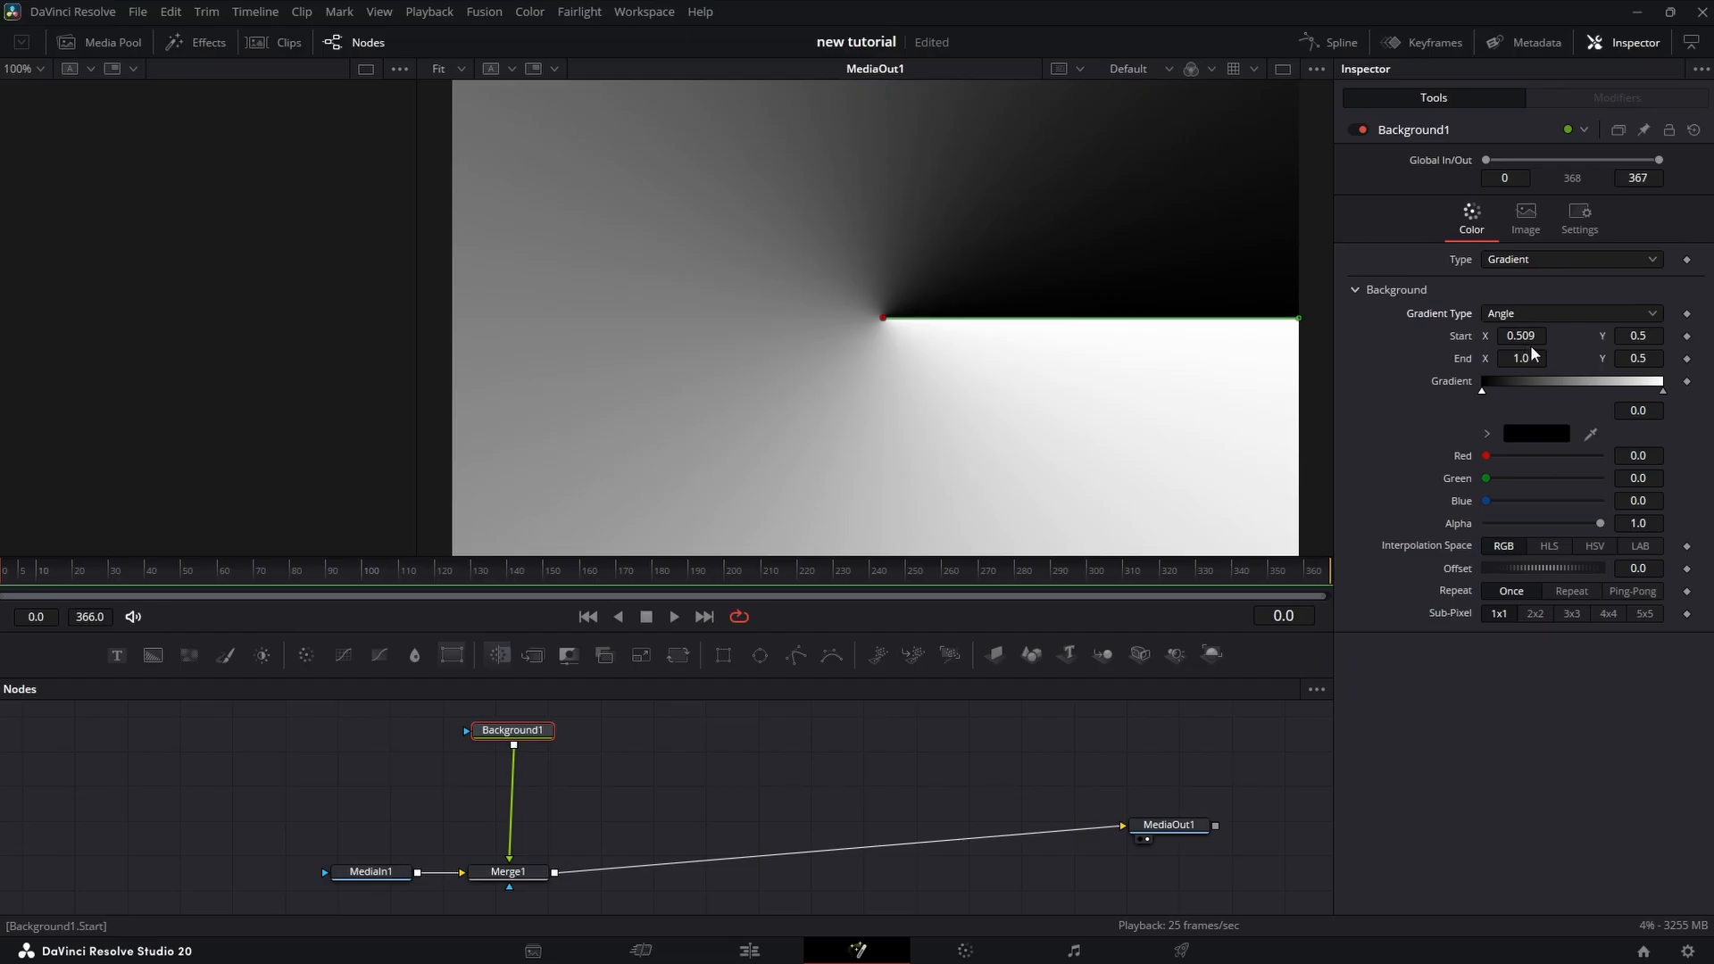
mouse_move(1521, 336)
mouse_down()
mouse_move(1401, 337)
mouse_move(1503, 337)
mouse_up()
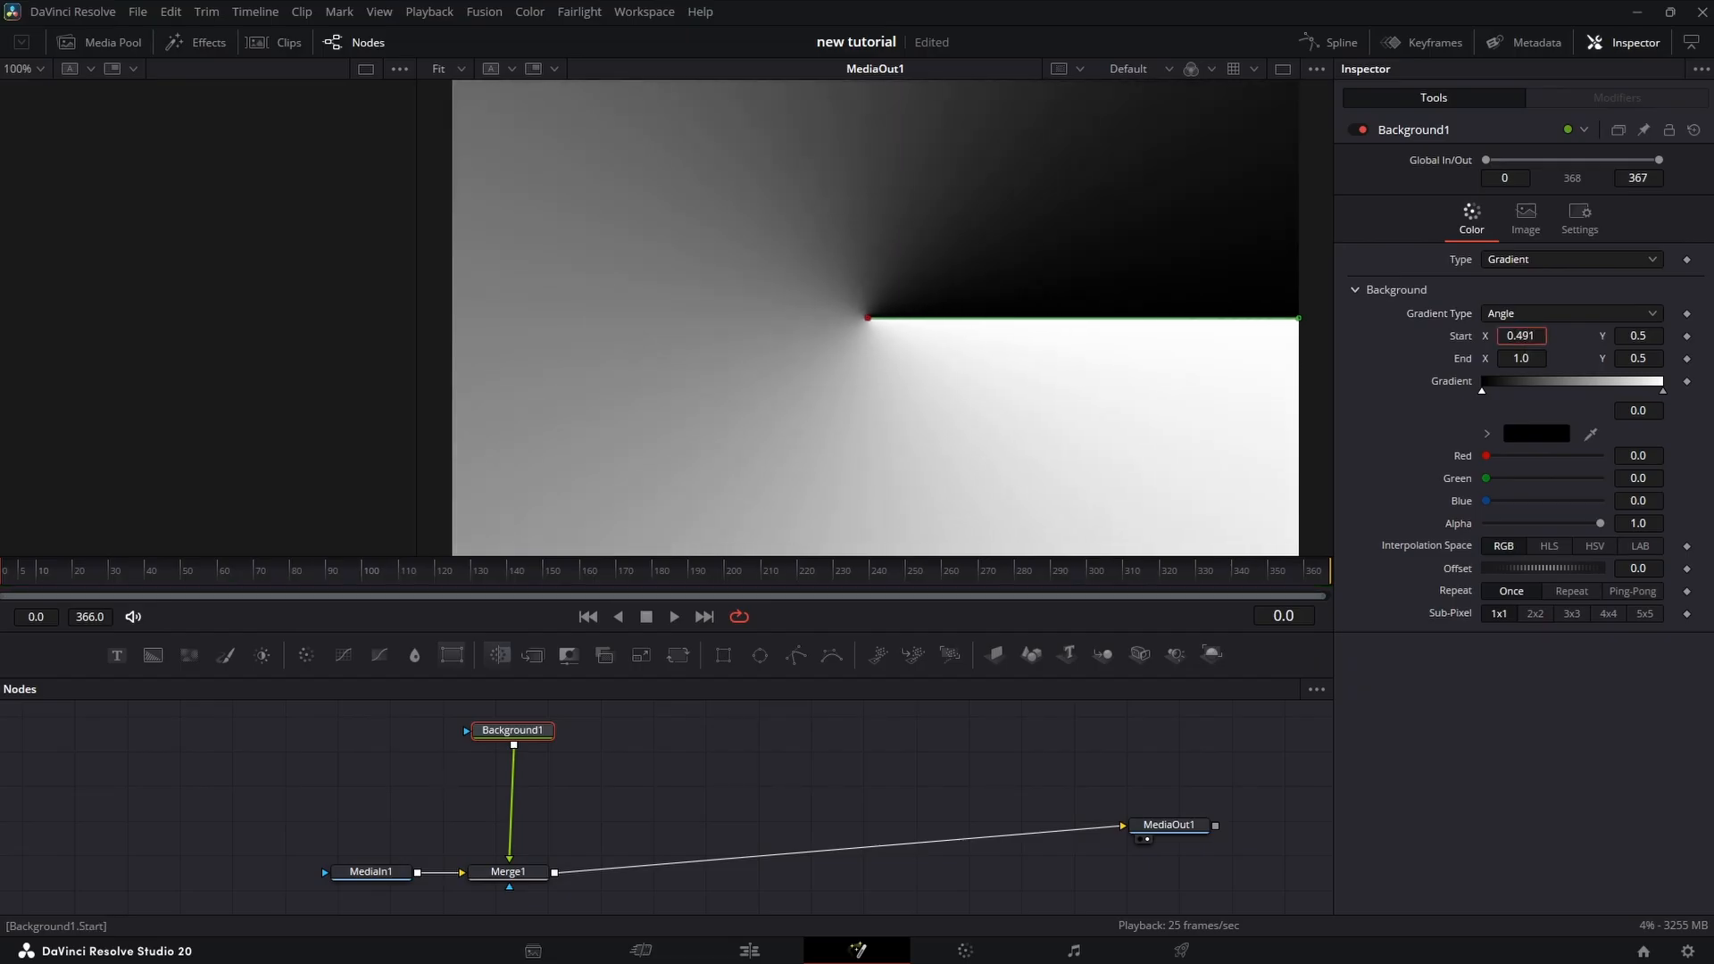
click(1514, 259)
click(1544, 345)
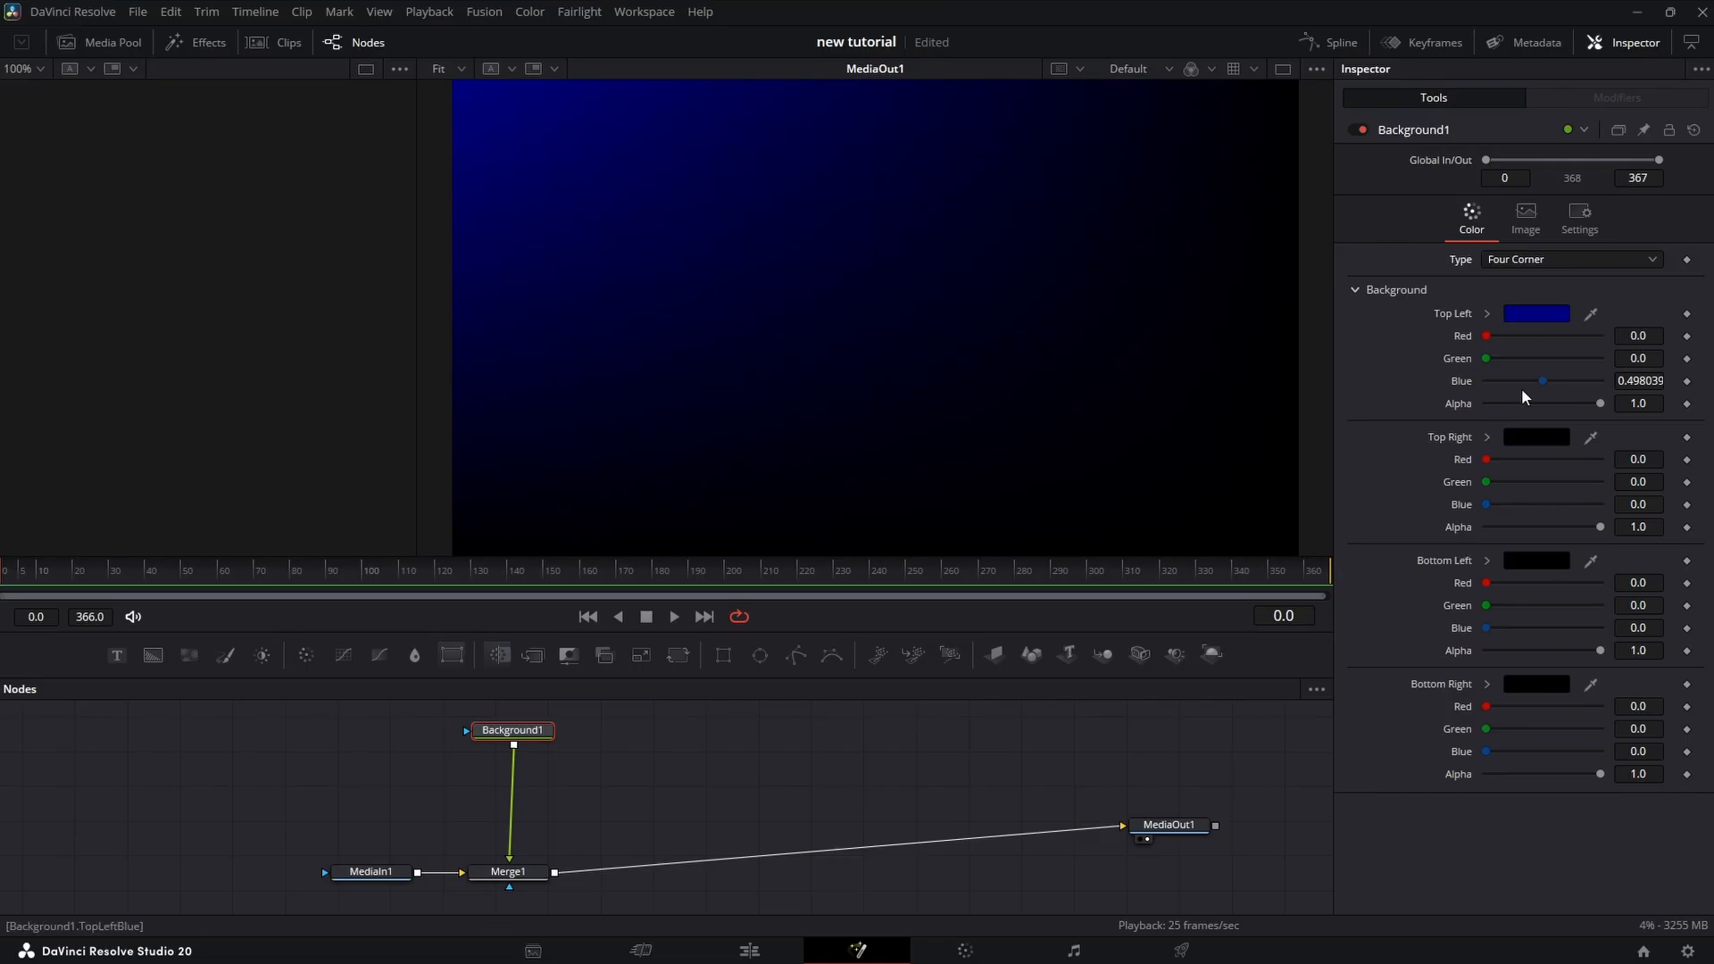
Step: Set Background1's bottom-right corner color to light blue from the basic colors
click(1541, 688)
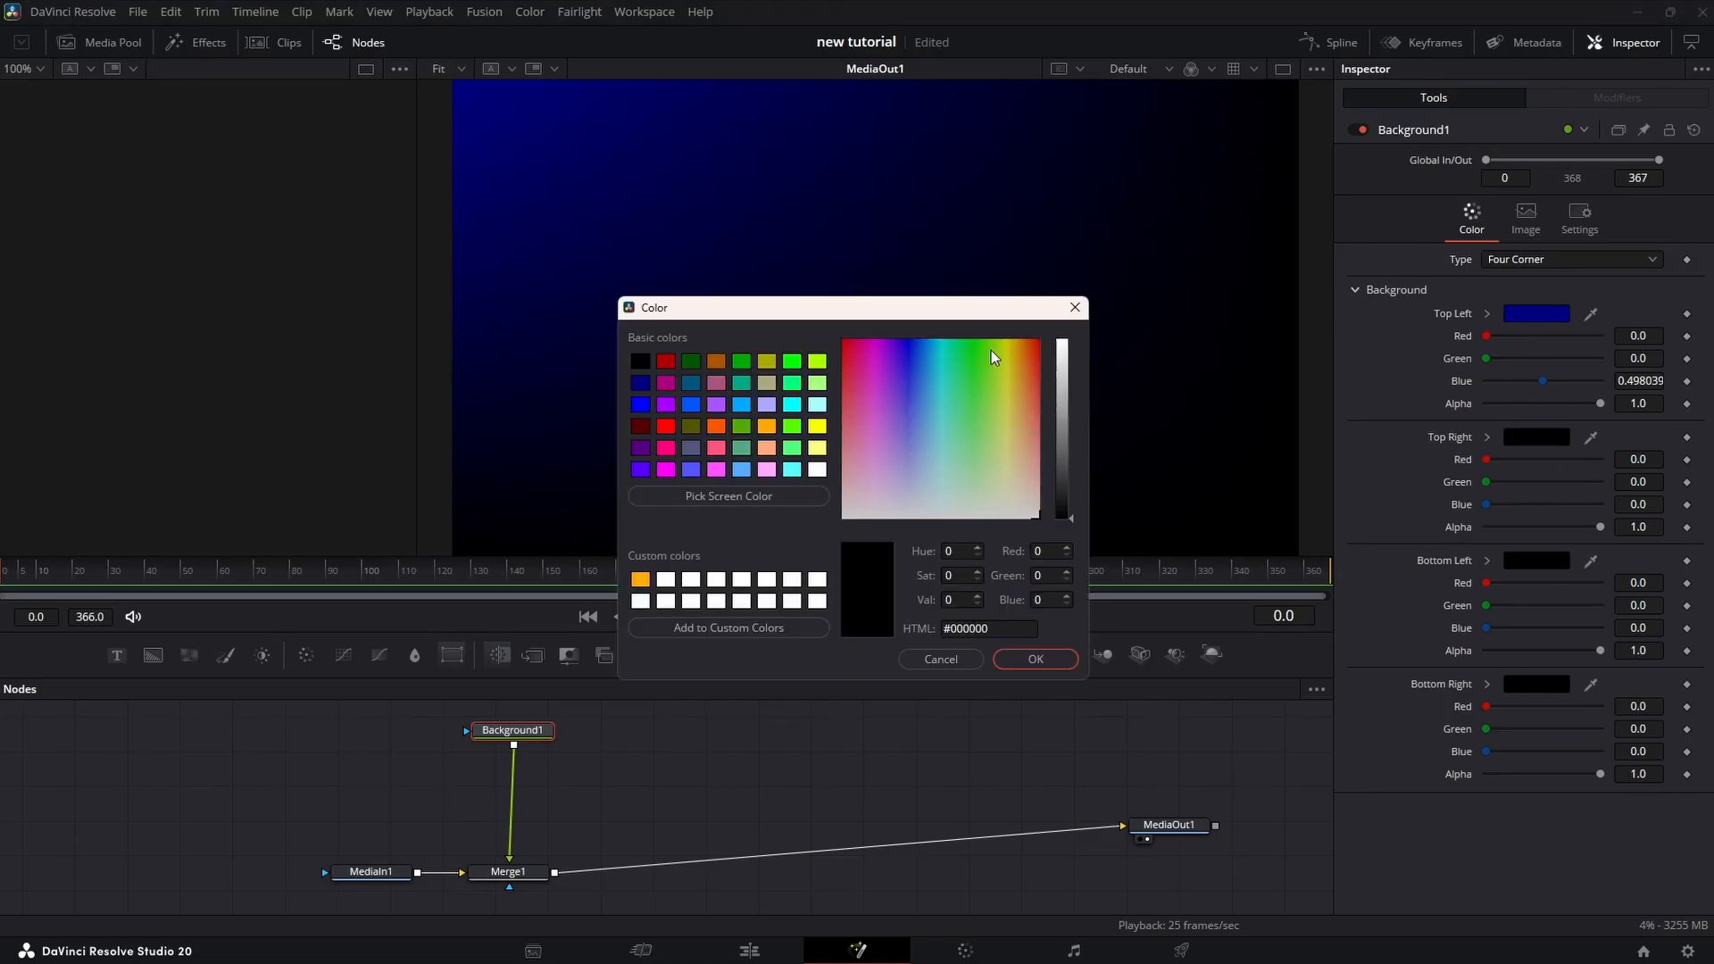
click(741, 406)
click(1035, 659)
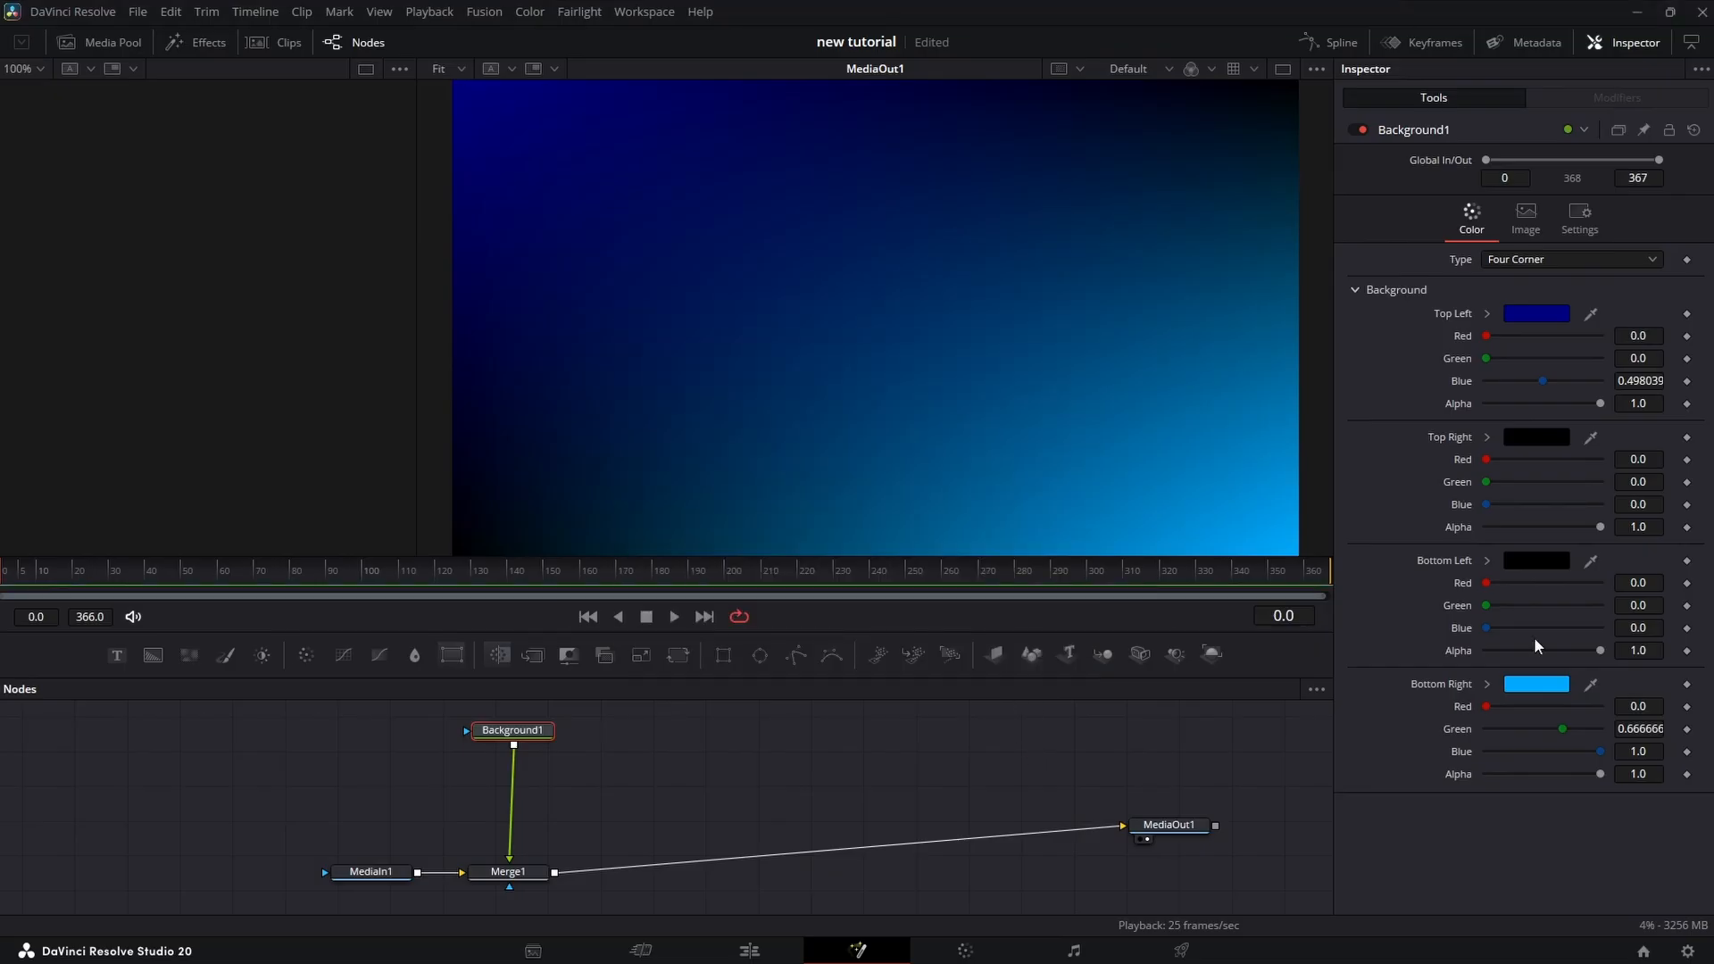
mouse_move(1055, 434)
mouse_down()
mouse_move(1047, 377)
mouse_move(1028, 418)
mouse_up()
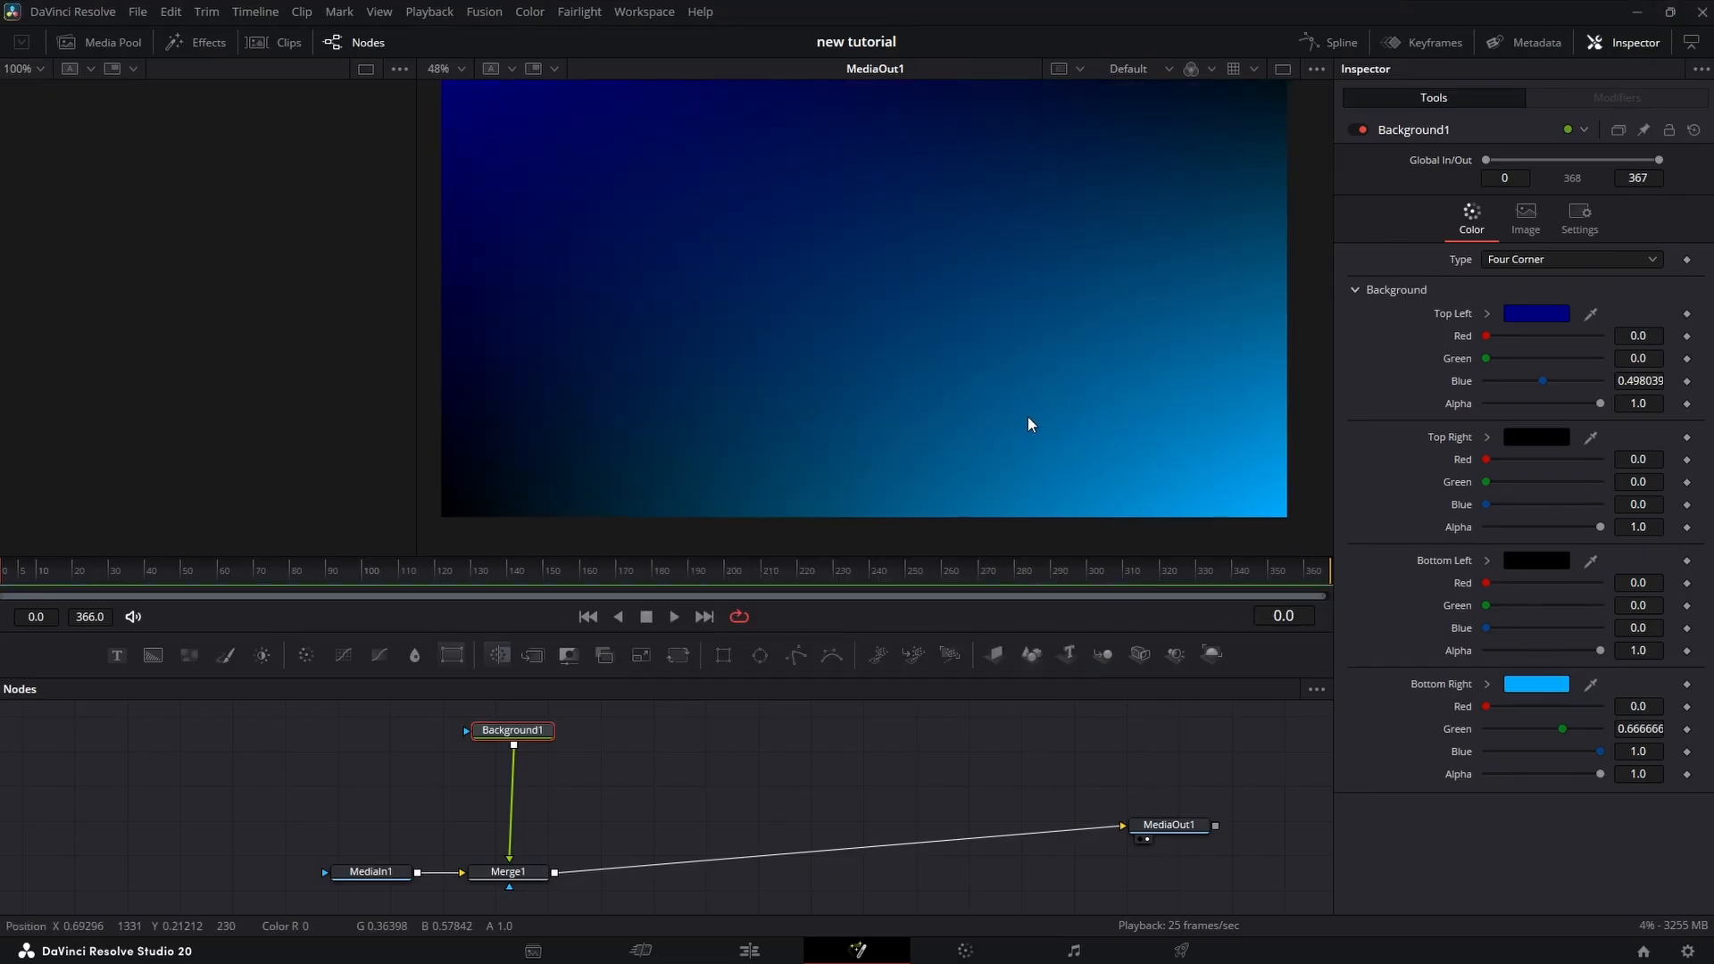
scroll(1026, 421, down, 2)
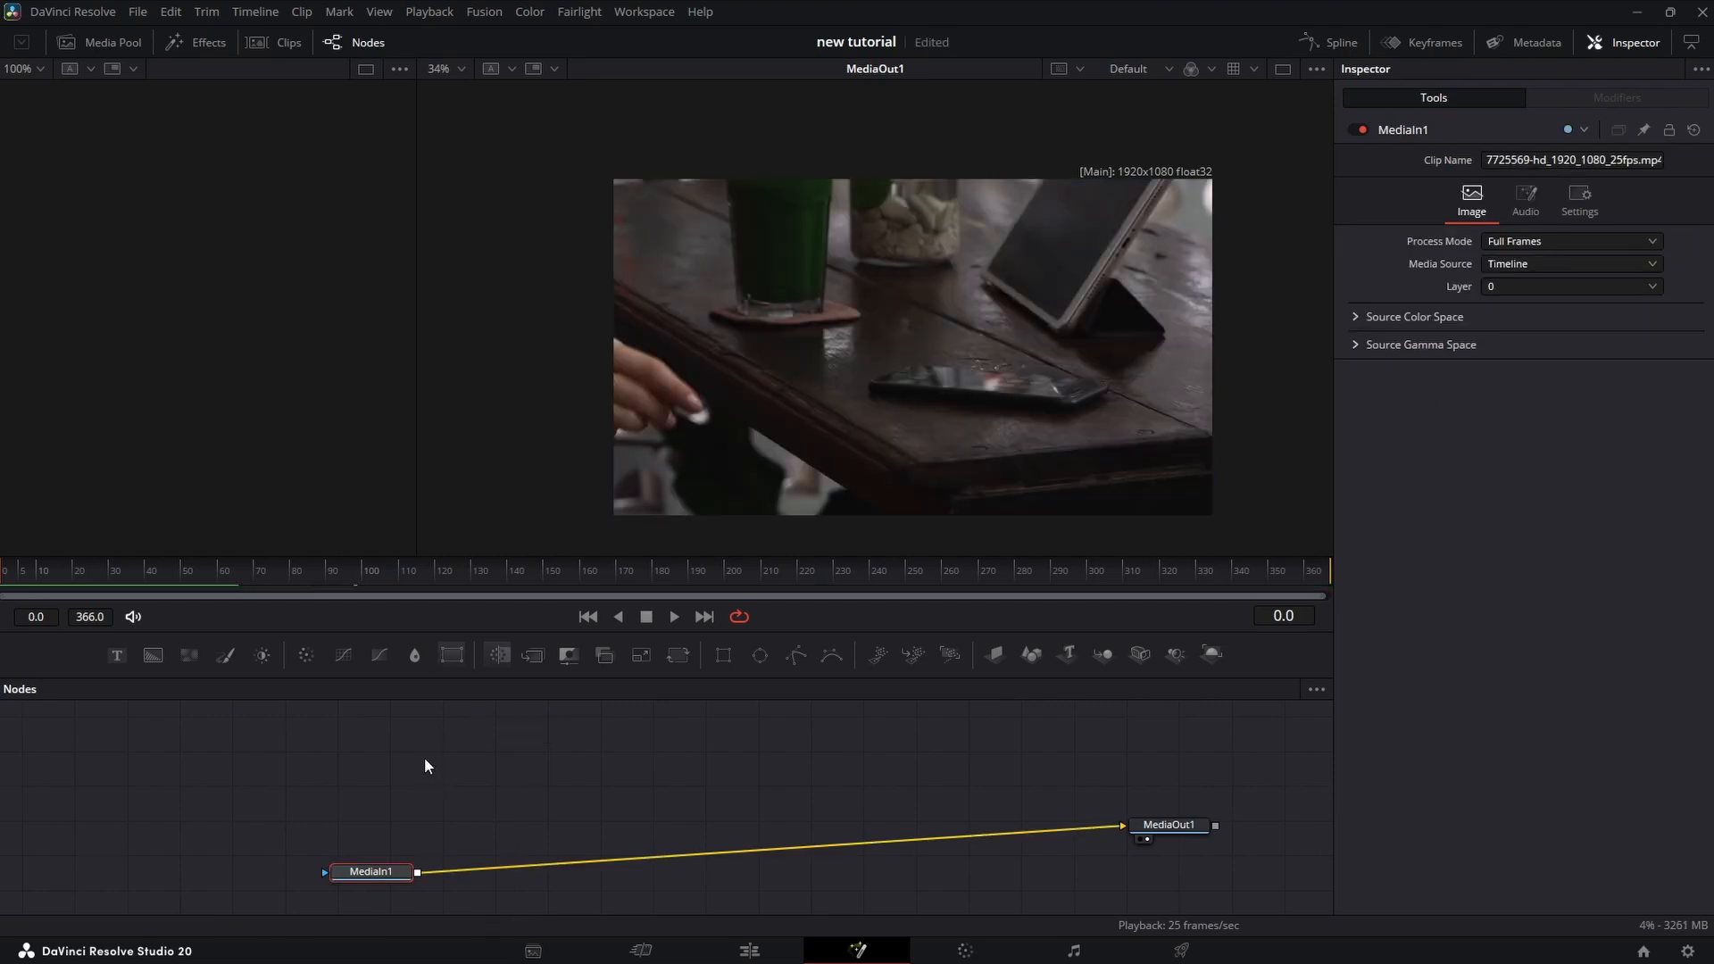
Step: Add a standard Transform node and a second, slider-controlled Transform node to the node graph, unconnected, and select Transform1
drag(678, 656, 416, 770)
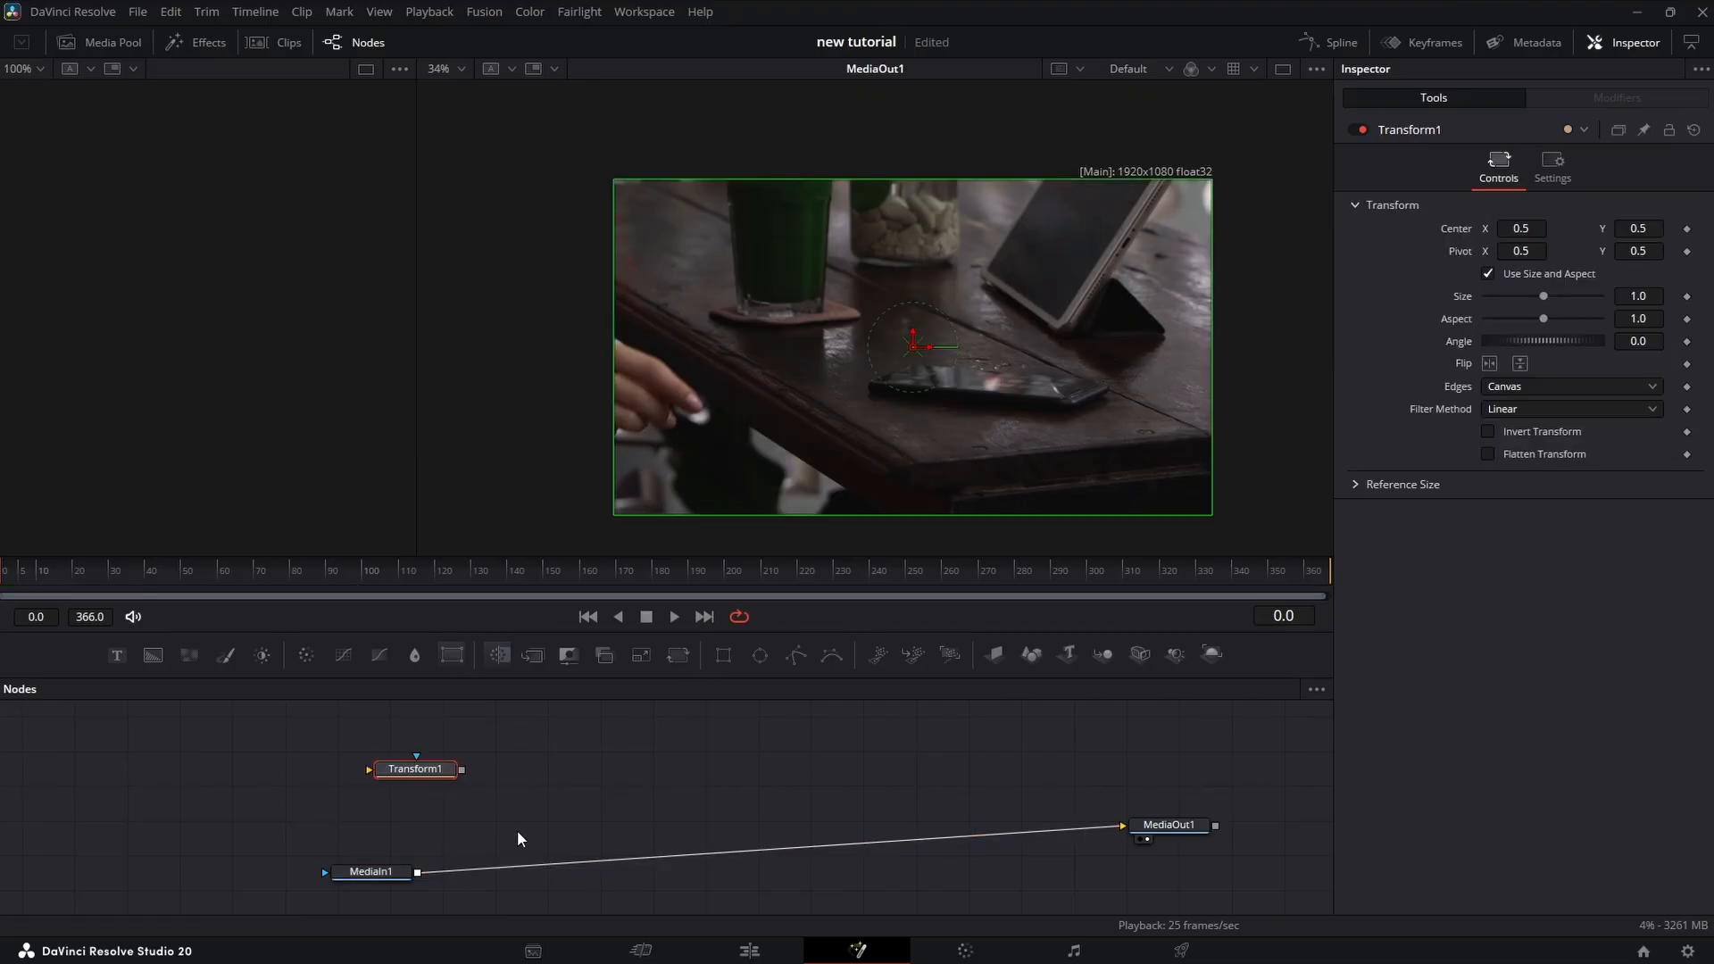
drag(453, 656, 564, 802)
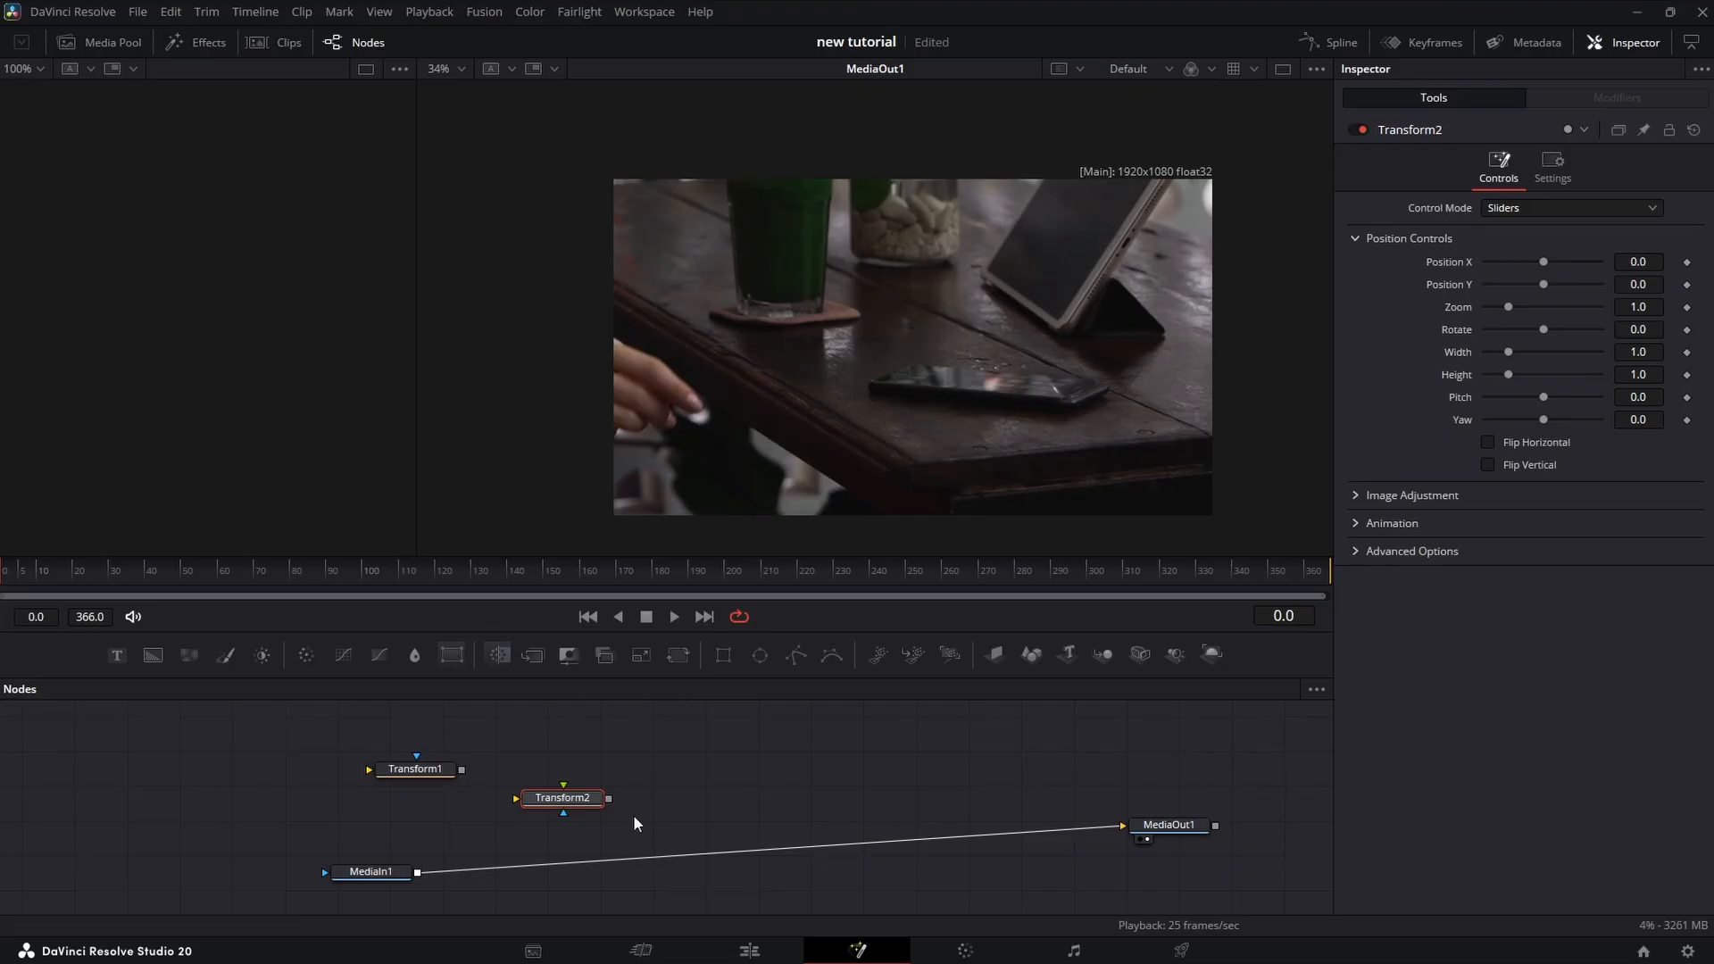
click(415, 769)
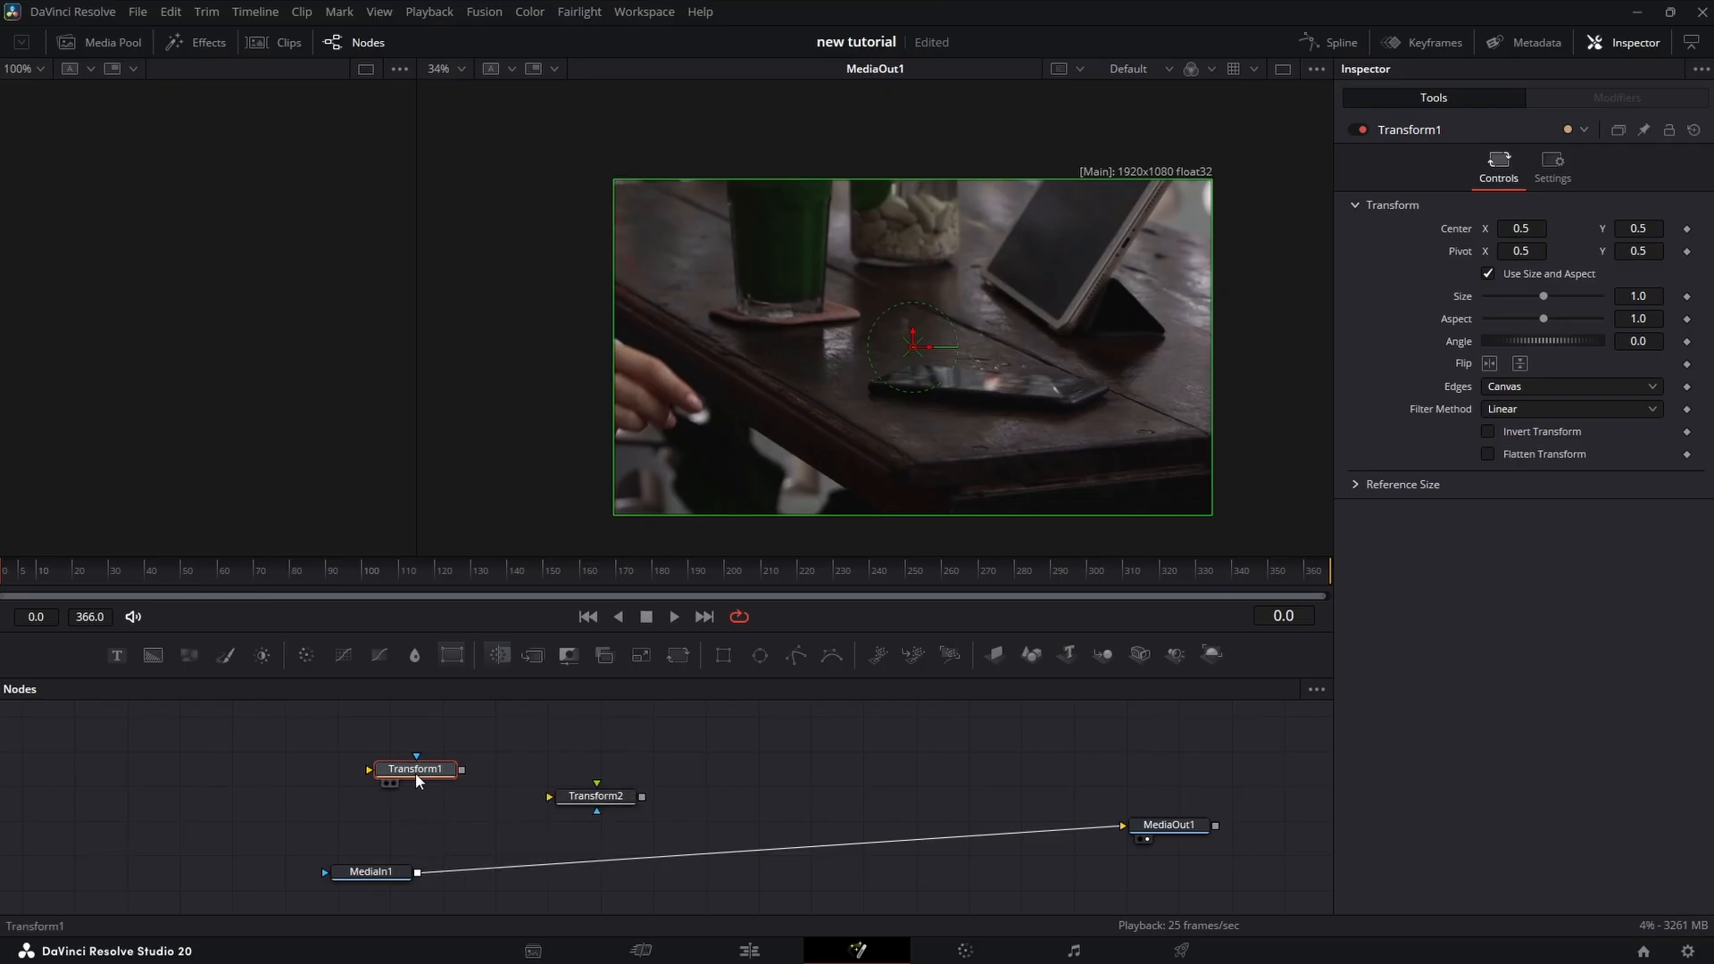
Step: Insert Transform1 between MediaIn1 and MediaOut1, and set its size to 1.134, pivot X to 0.512, center X to 0.562 and angle to -0.9
drag(416, 775, 514, 868)
drag(1638, 297, 1695, 297)
drag(1521, 251, 1537, 251)
drag(1528, 251, 1589, 228)
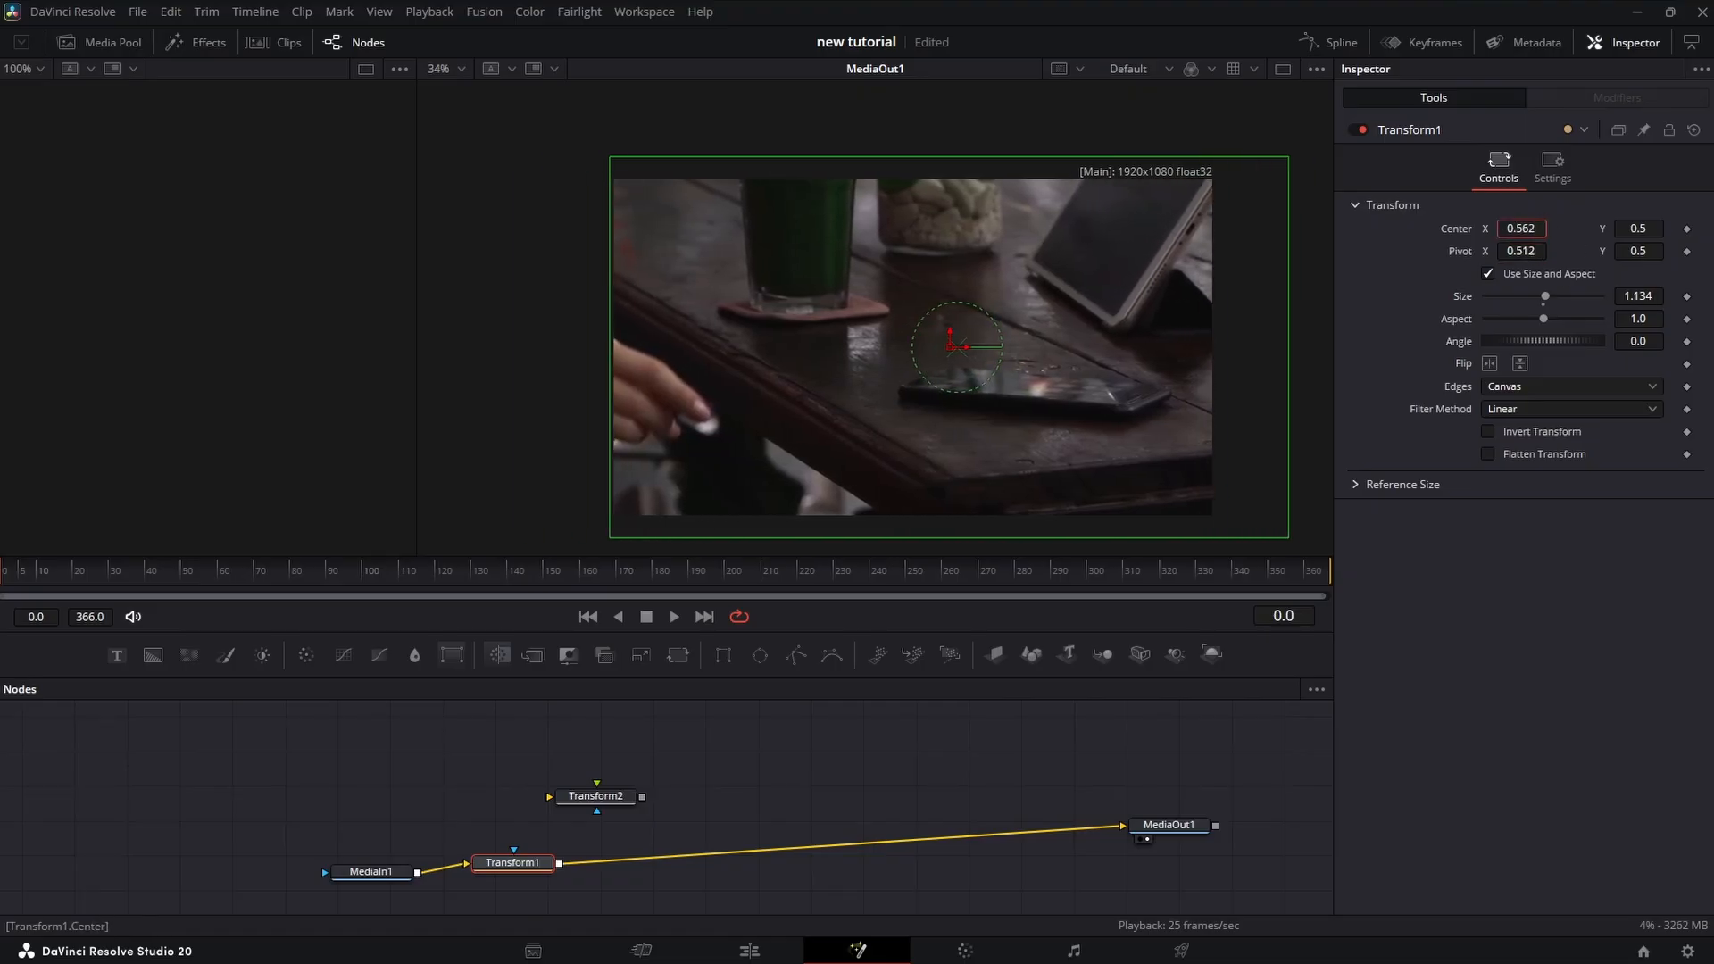
drag(1542, 341, 1573, 436)
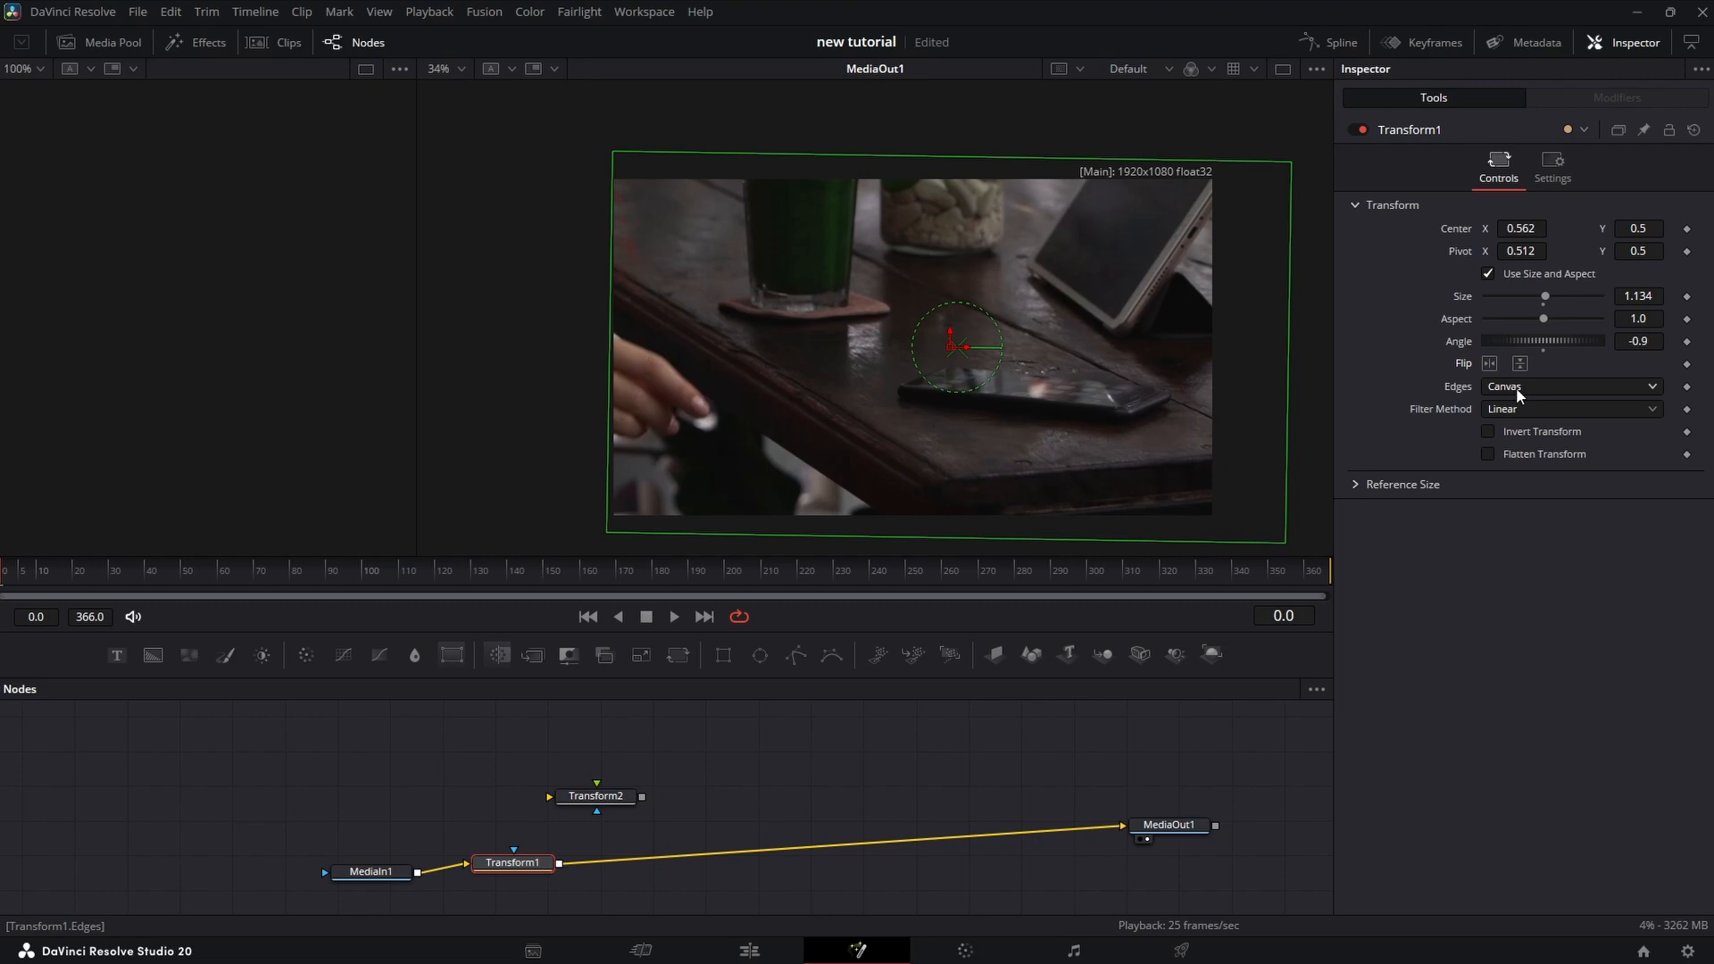
Step: Set Transform1's edges to Mirror and reduce its size to 0.356
click(1517, 387)
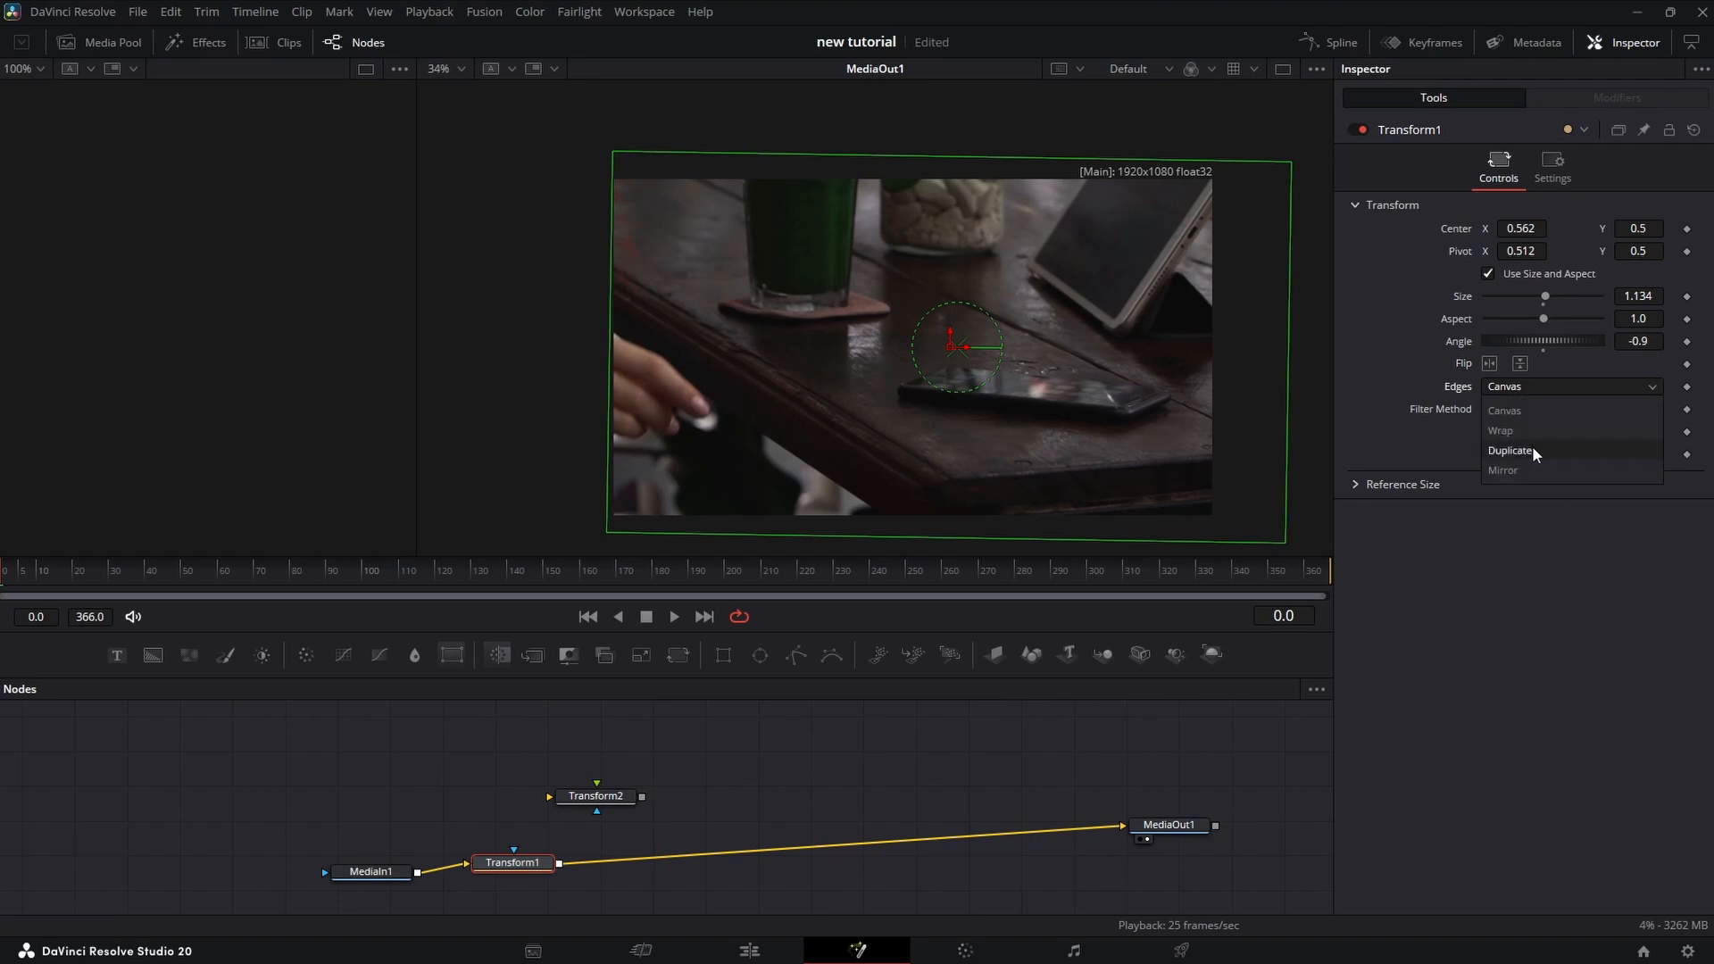
click(1533, 473)
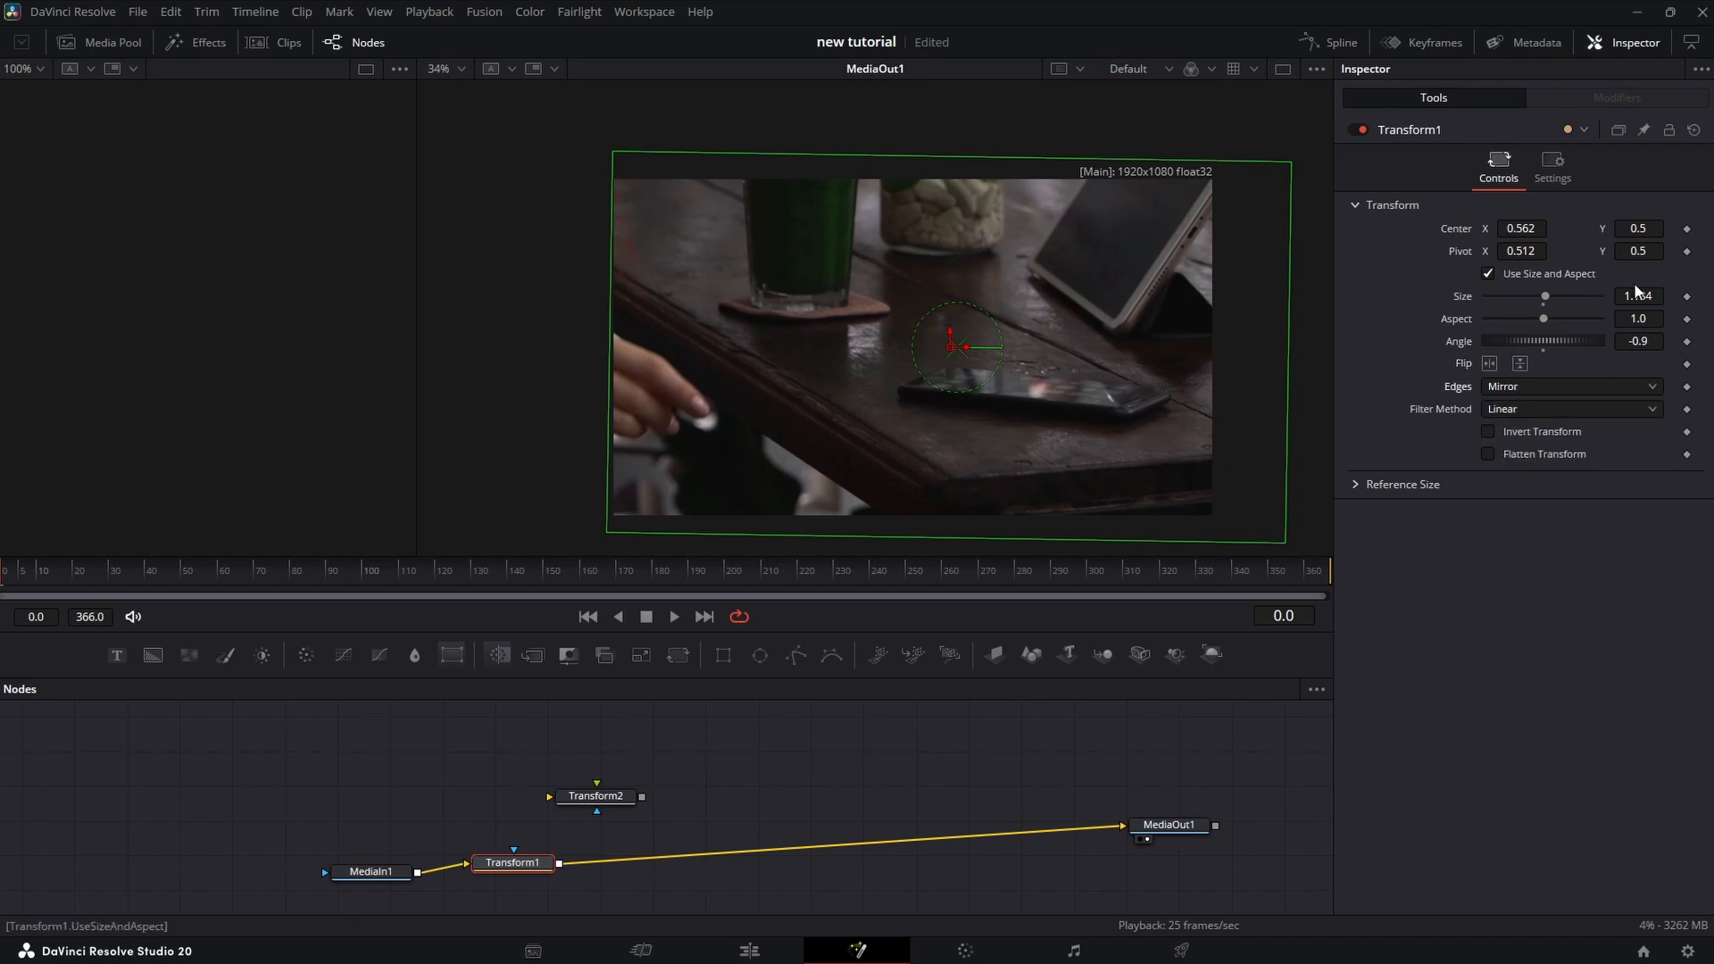
drag(1638, 295, 1553, 295)
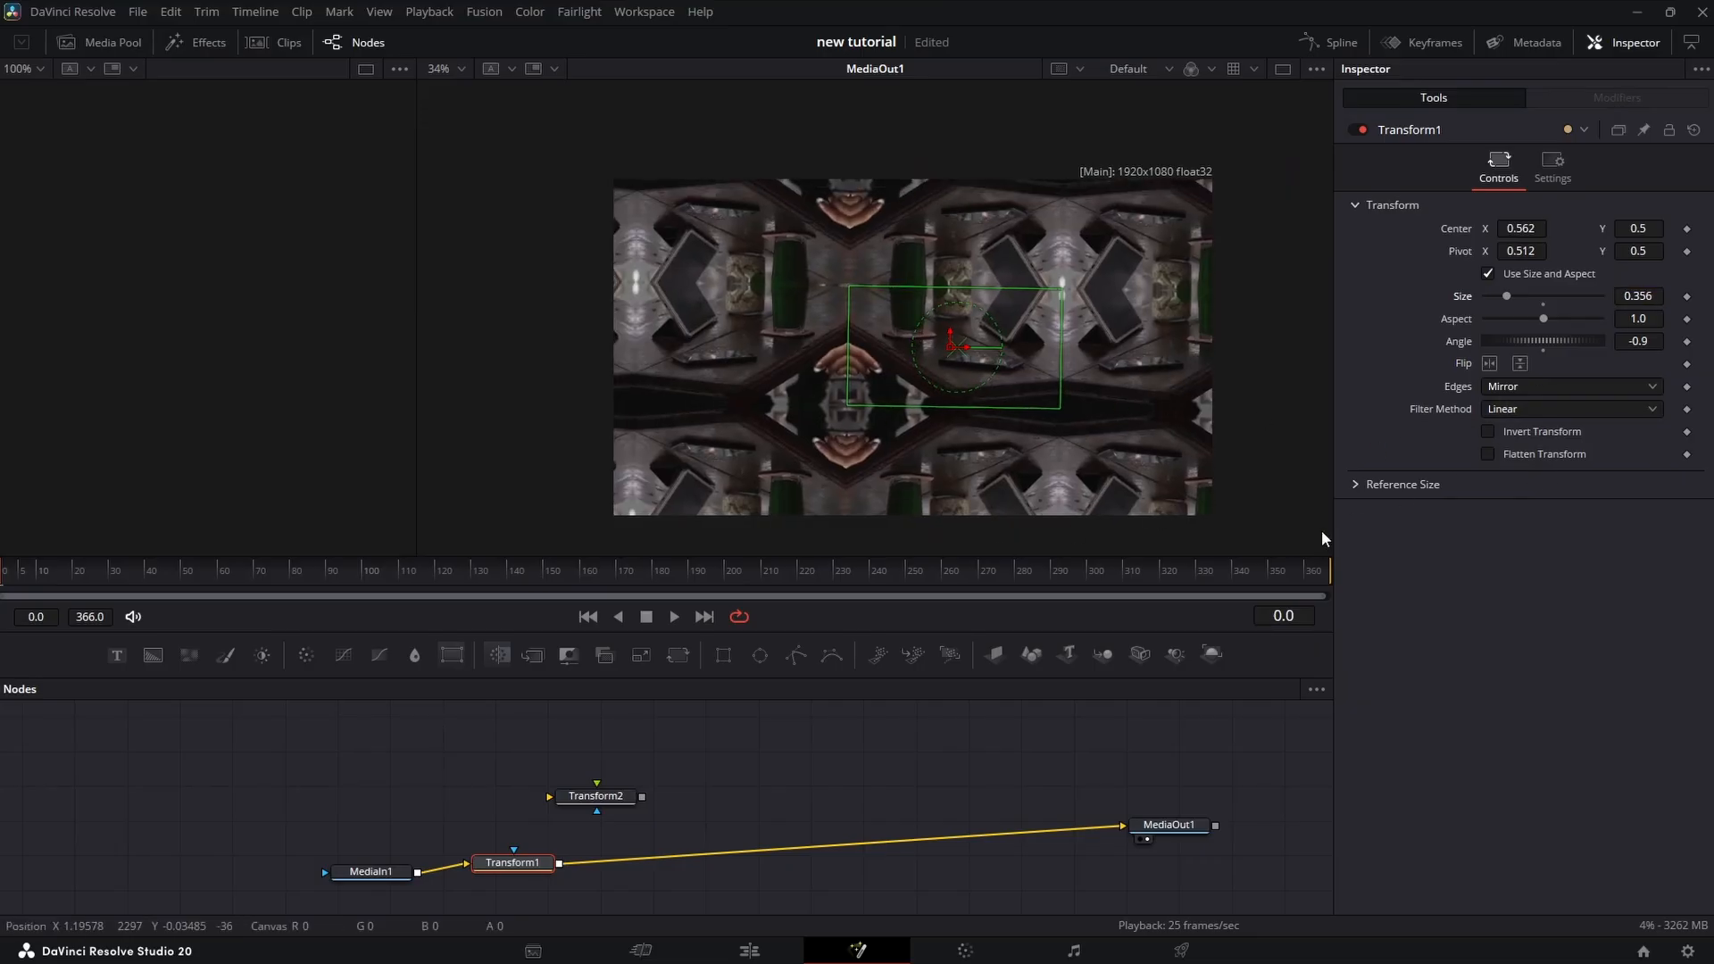
Step: Change Transform1's reference width and align the node horizontally with MediaIn1
click(1397, 483)
mouse_move(1494, 505)
mouse_down()
mouse_move(1593, 500)
mouse_move(1515, 507)
mouse_up()
click(1397, 484)
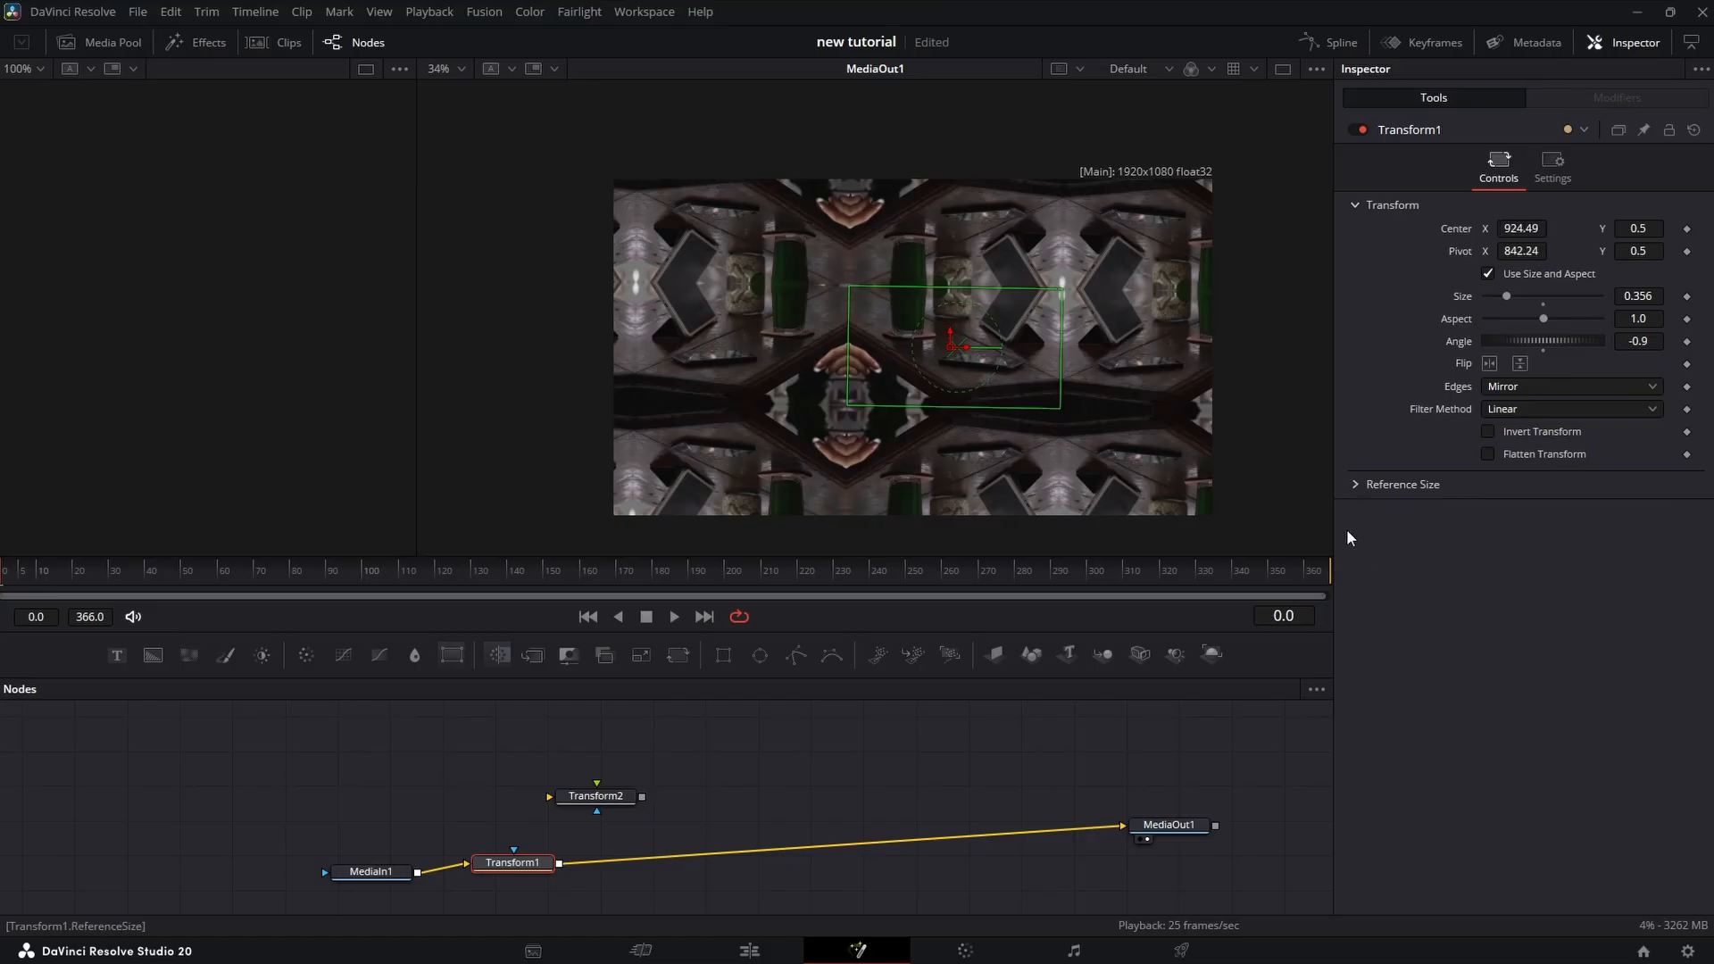
drag(521, 870, 518, 878)
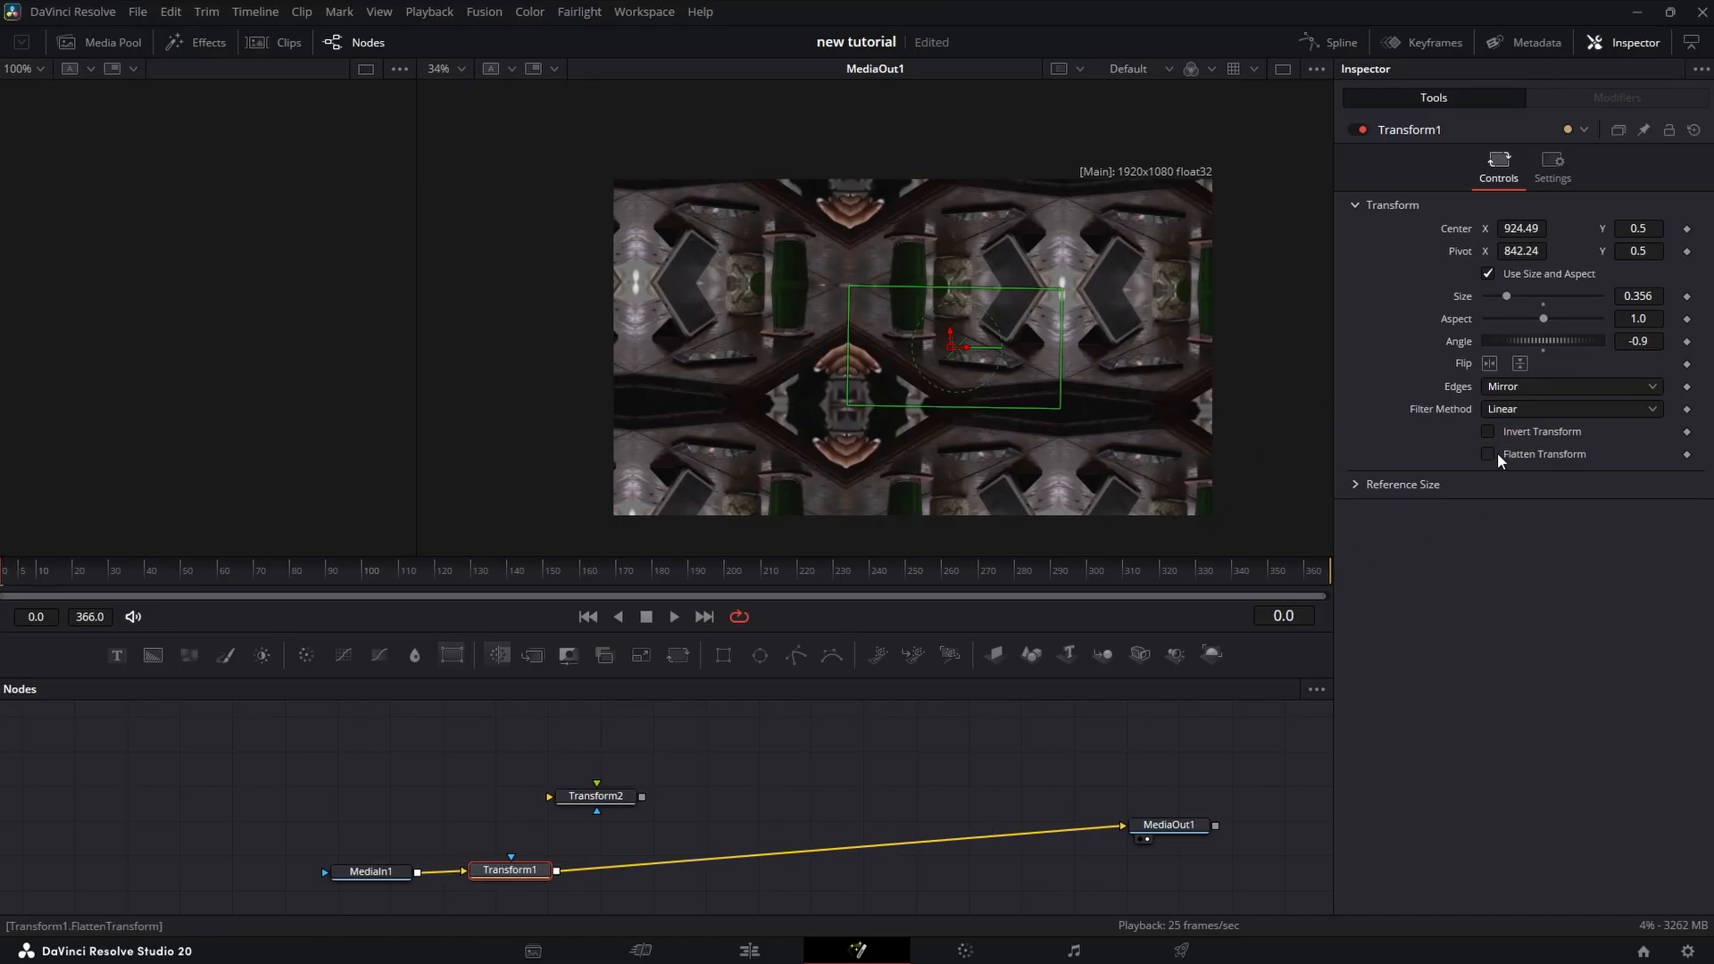
Step: Enable motion blur on Transform1 and raise the blur quality
click(1566, 168)
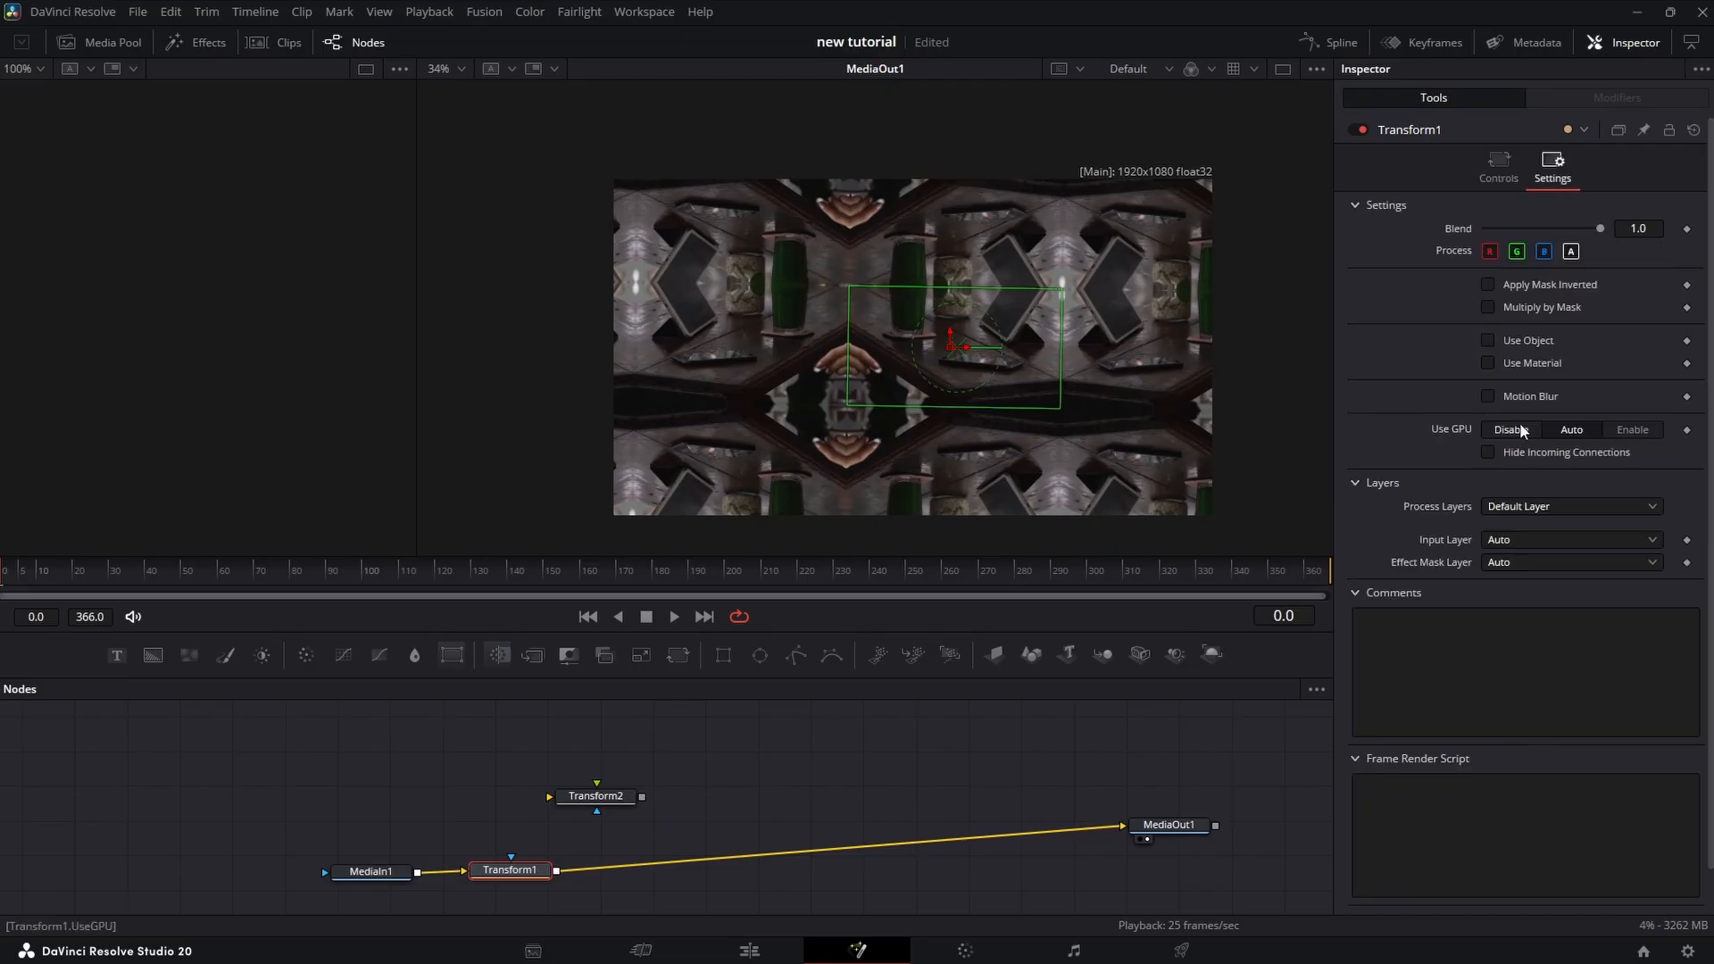
click(1488, 395)
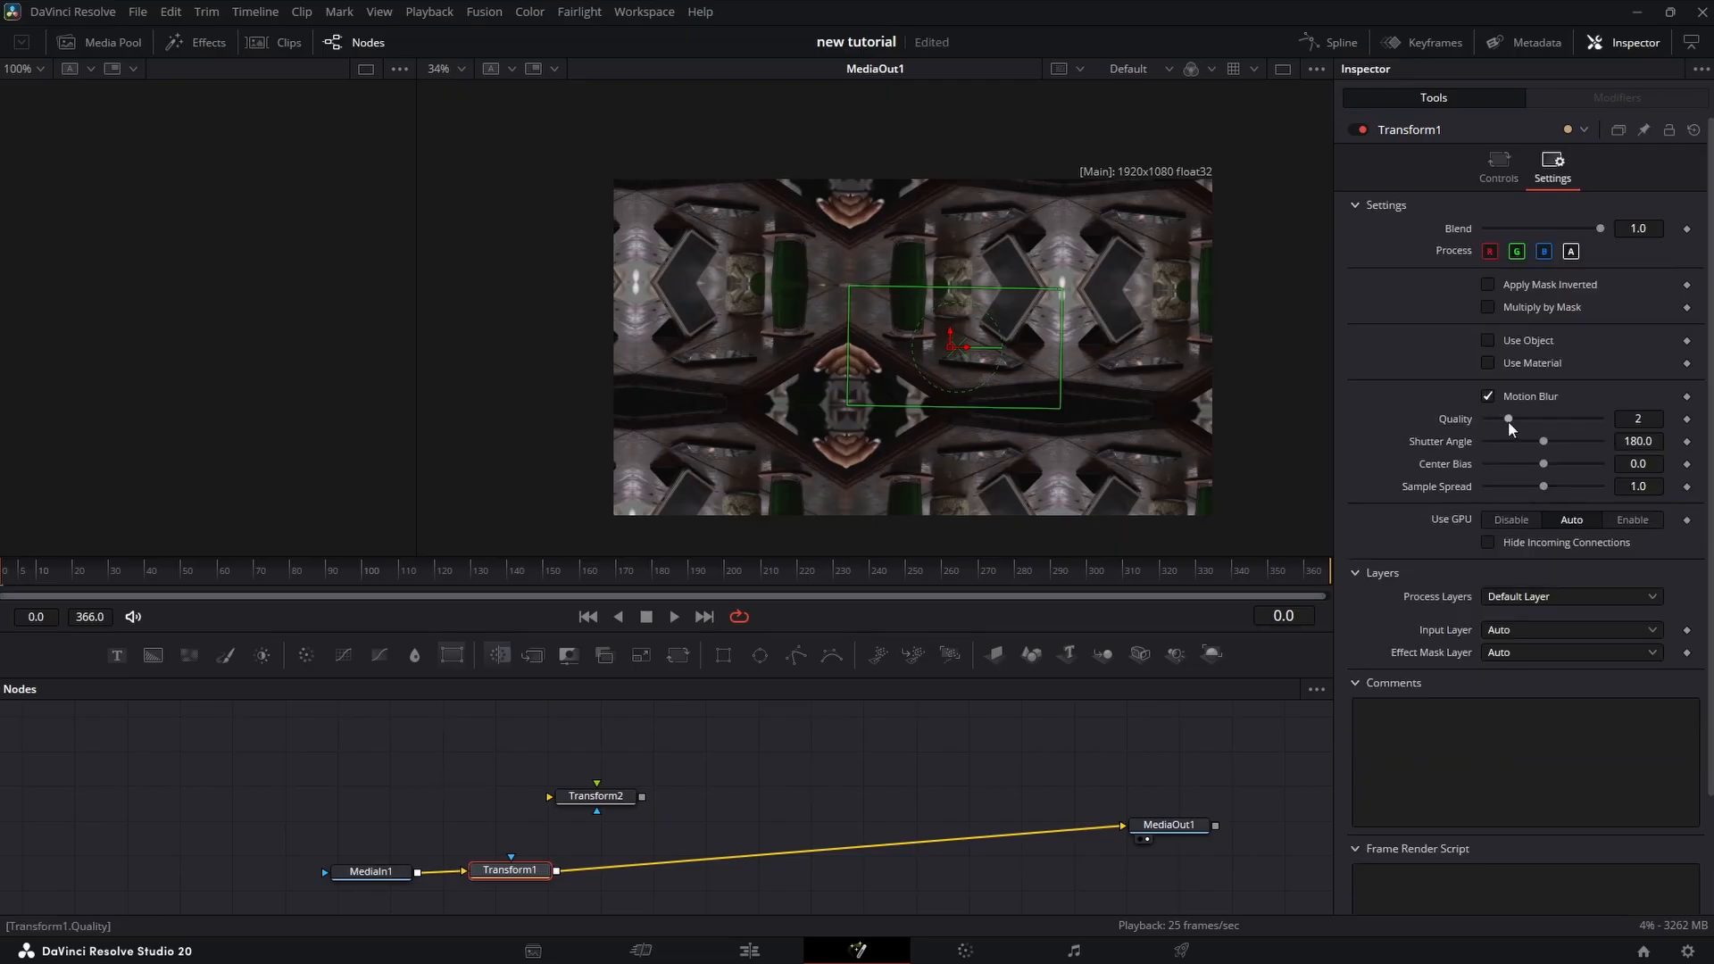
drag(1507, 421, 1553, 440)
click(1511, 182)
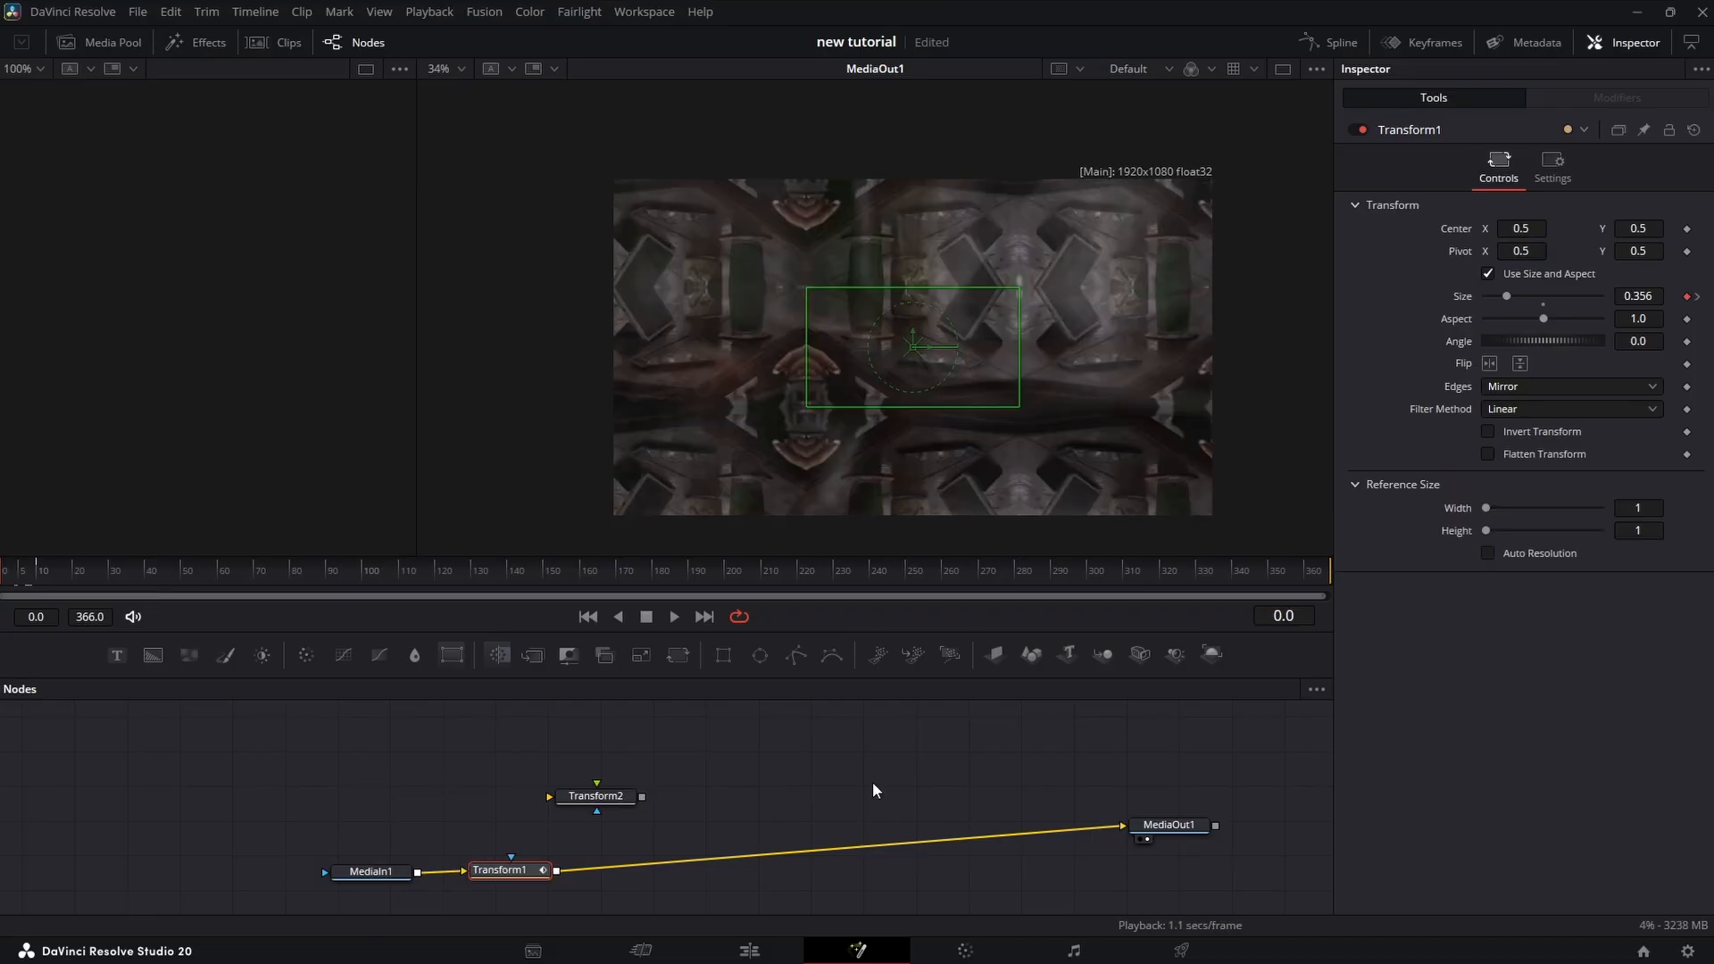
Step: Play back Transform1's size animation from the first frame and examine the motion blur on single frames
click(871, 780)
key(space)
key(space)
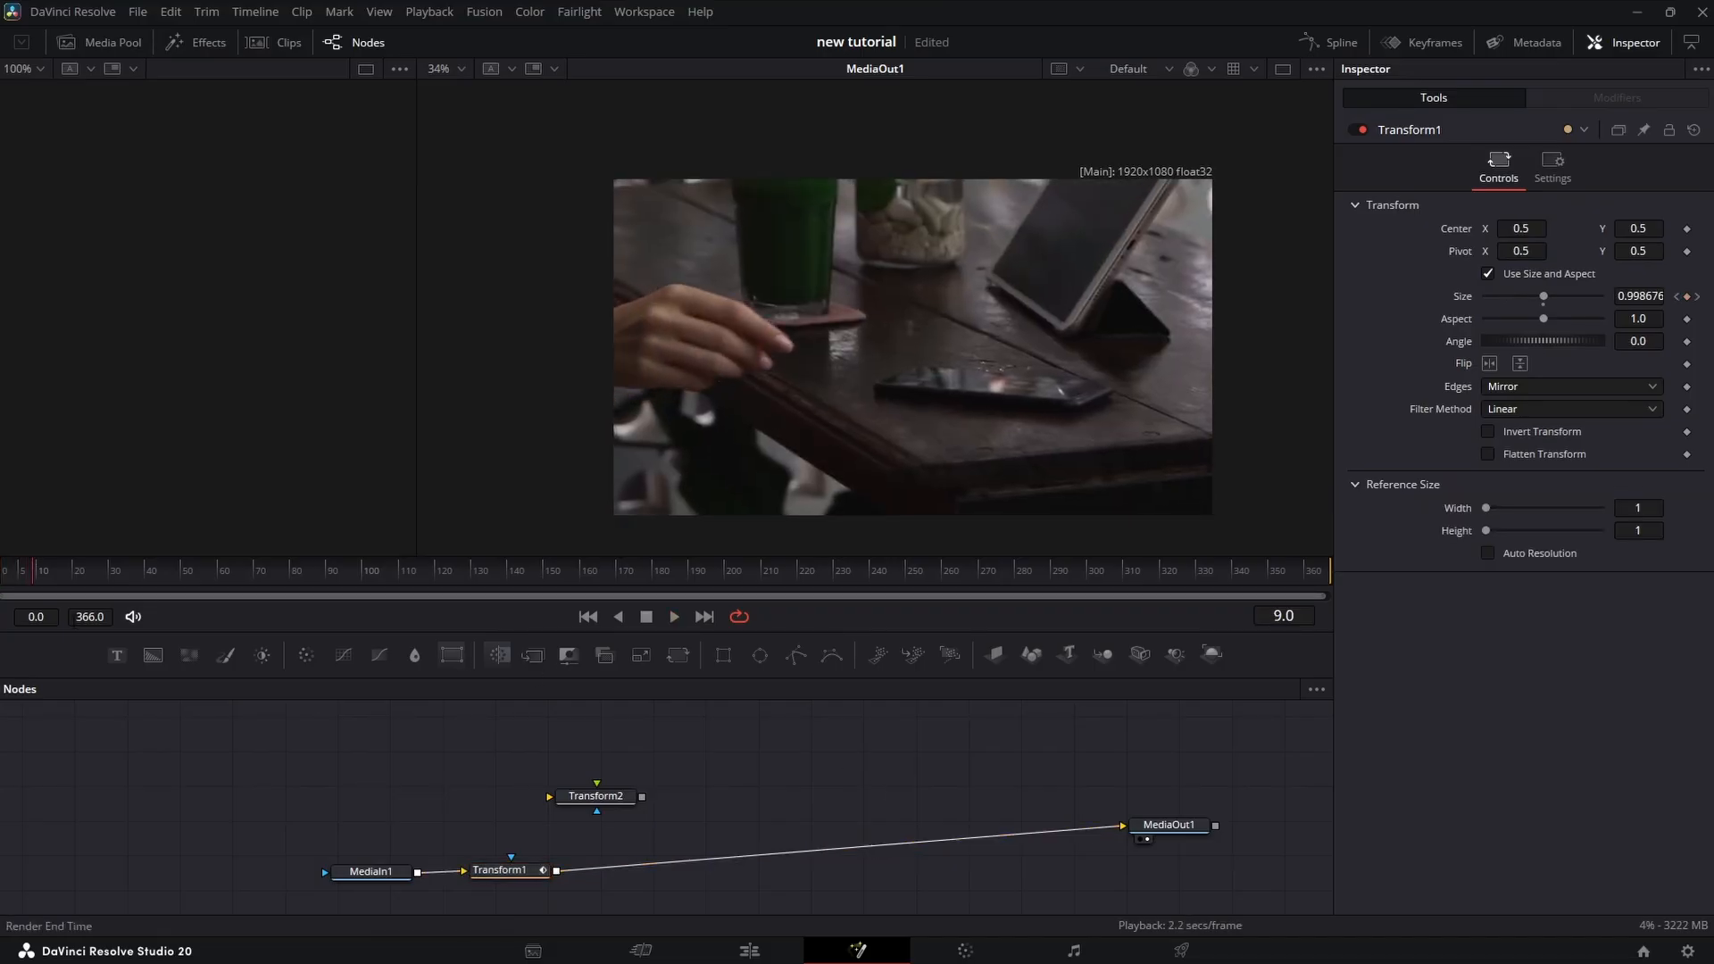
drag(35, 581, 1, 579)
key(space)
key(space)
key(space)
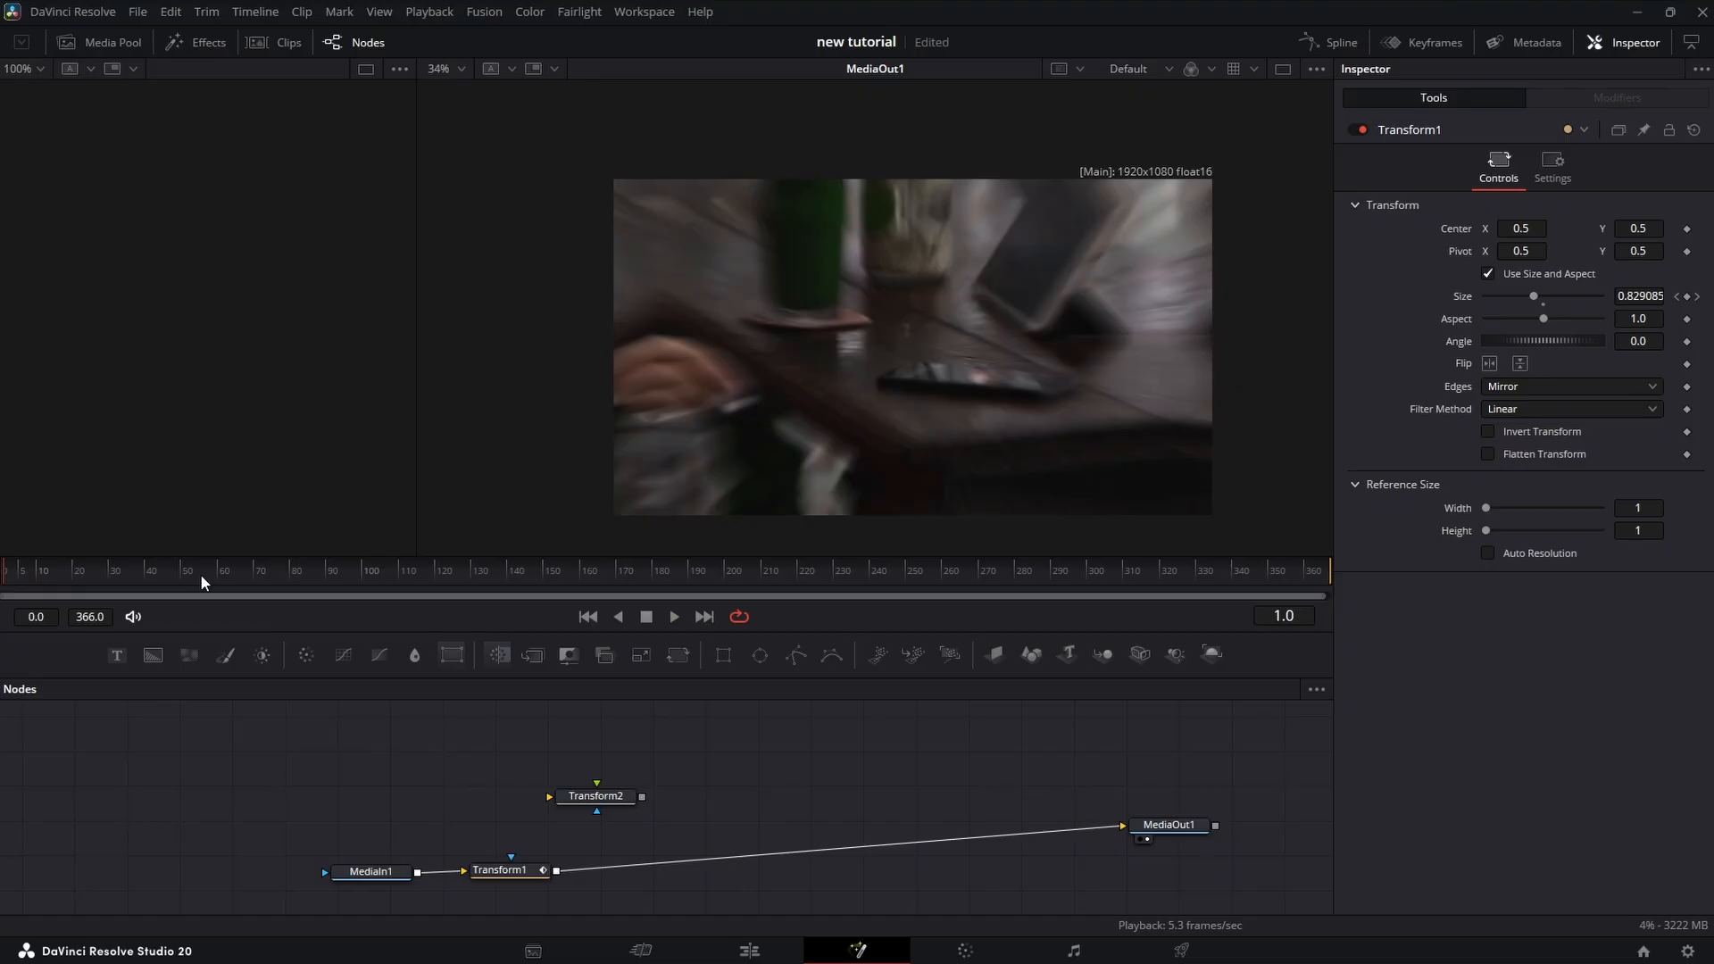
key(Left)
key(Right)
key(space)
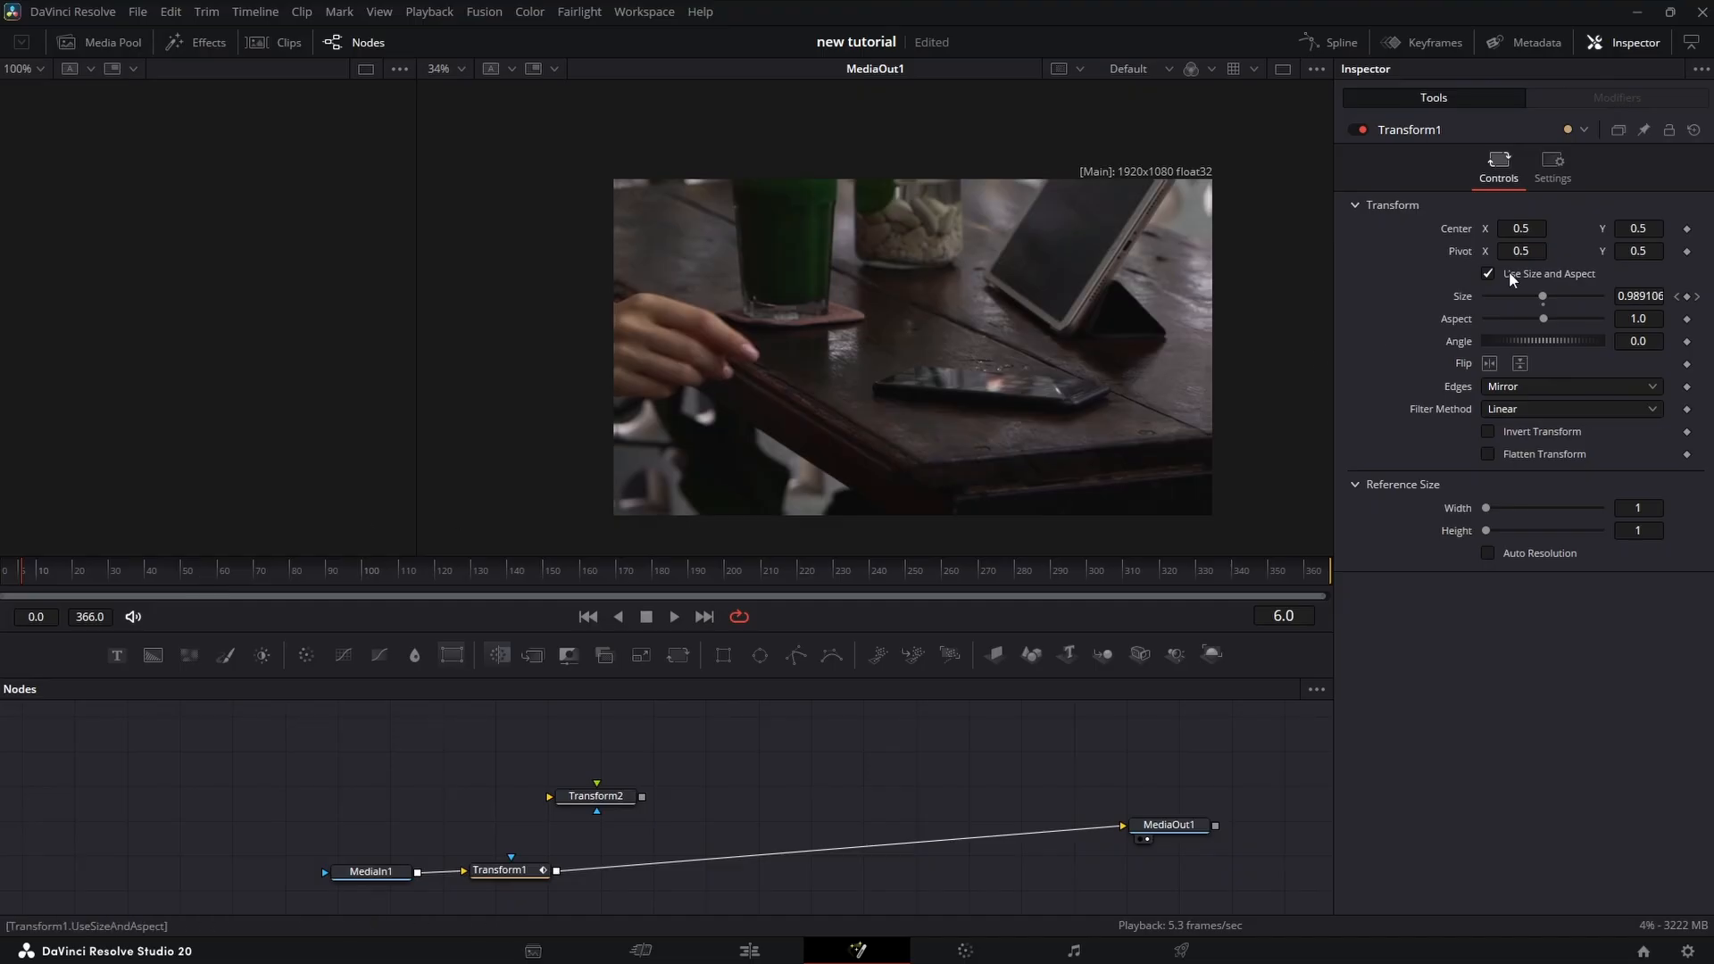
Step: Try a pivot X of 0.959 on Transform1, set its pivot to X 0.277 and Y 0.789, and review the animation from the start
drag(1510, 254, 1111, 574)
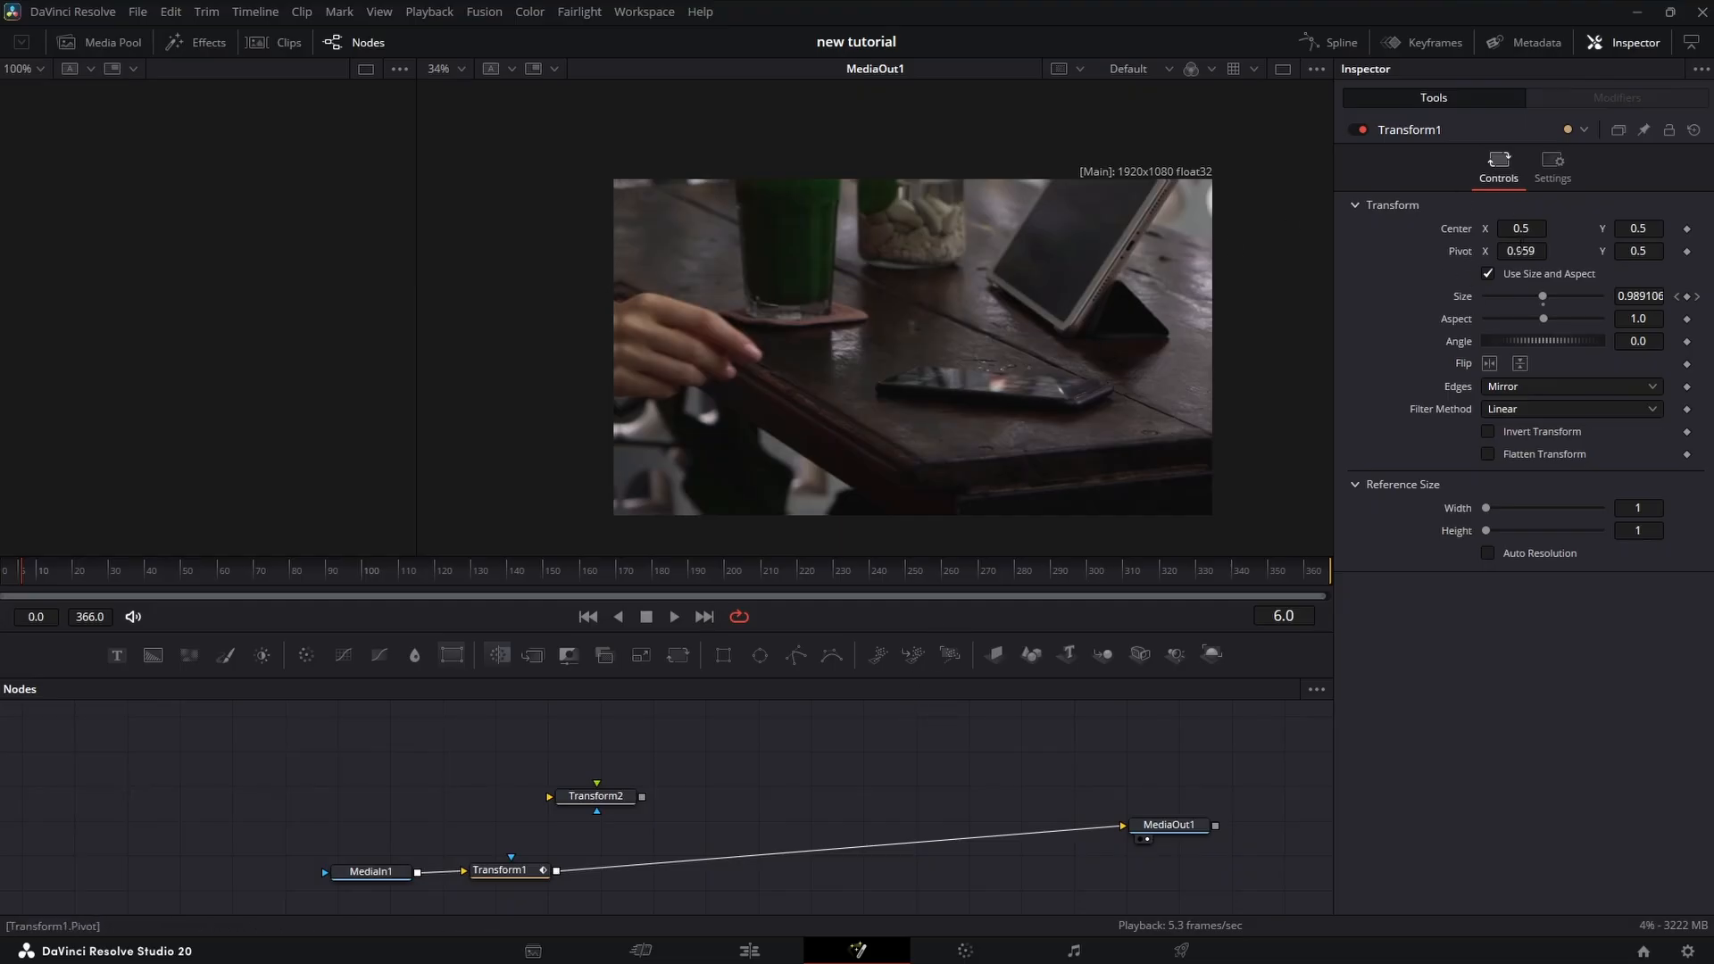
click(912, 293)
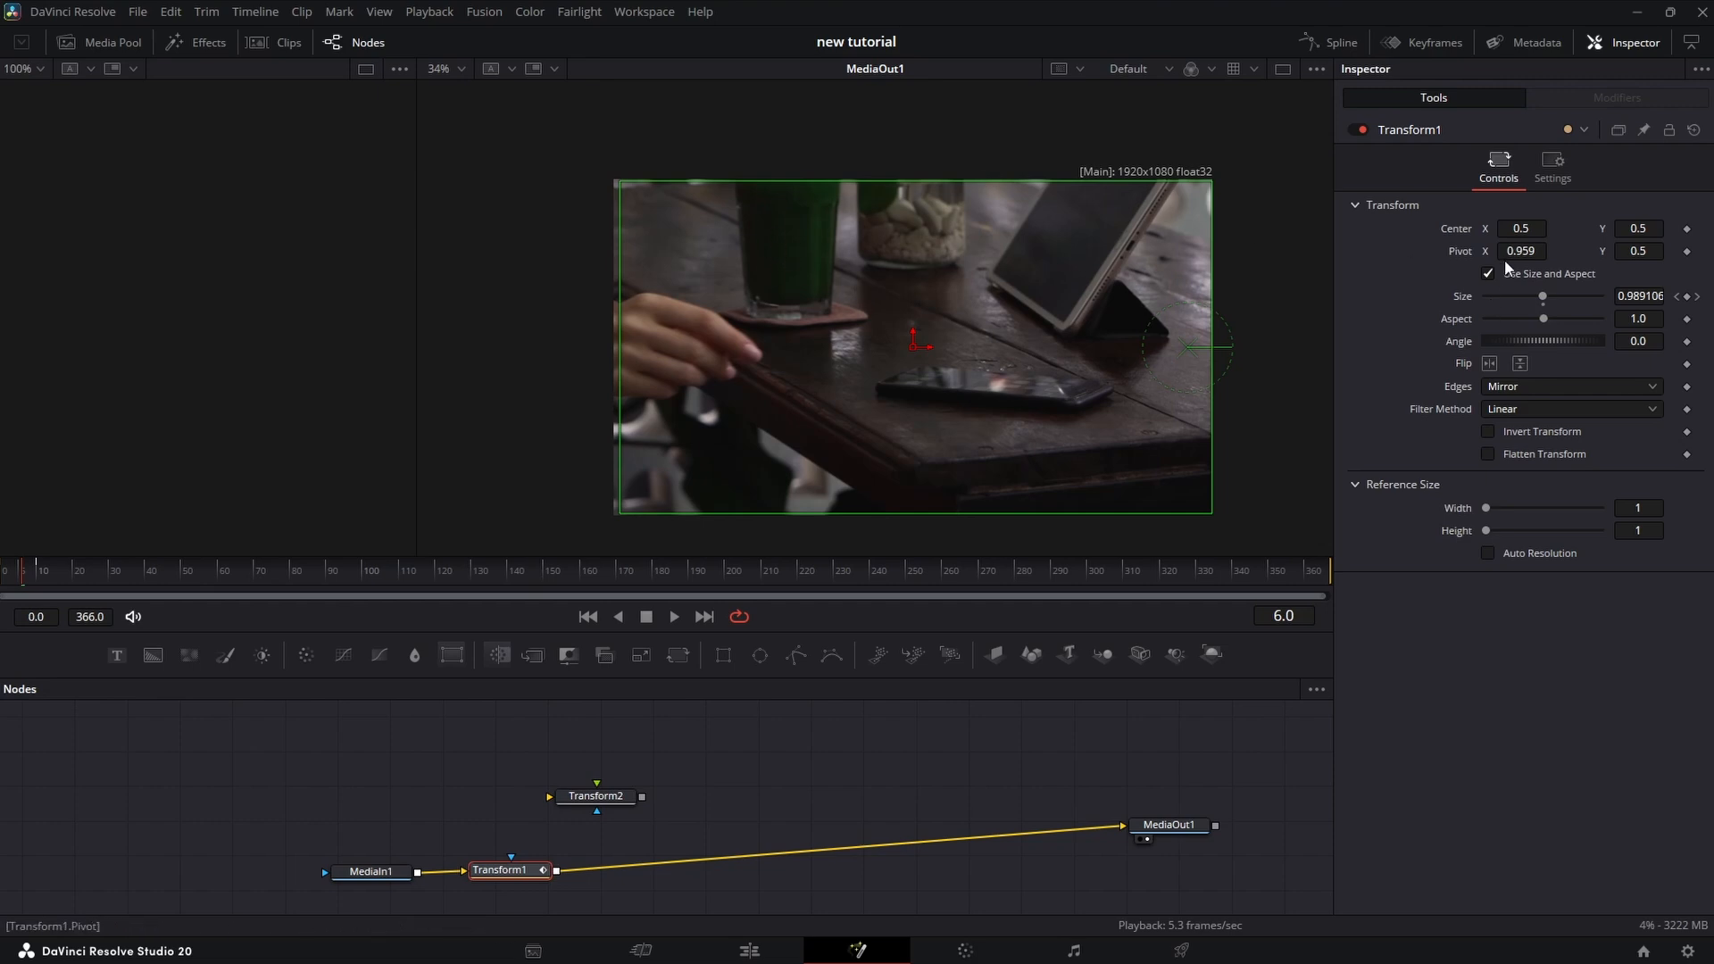
drag(1518, 252, 909, 307)
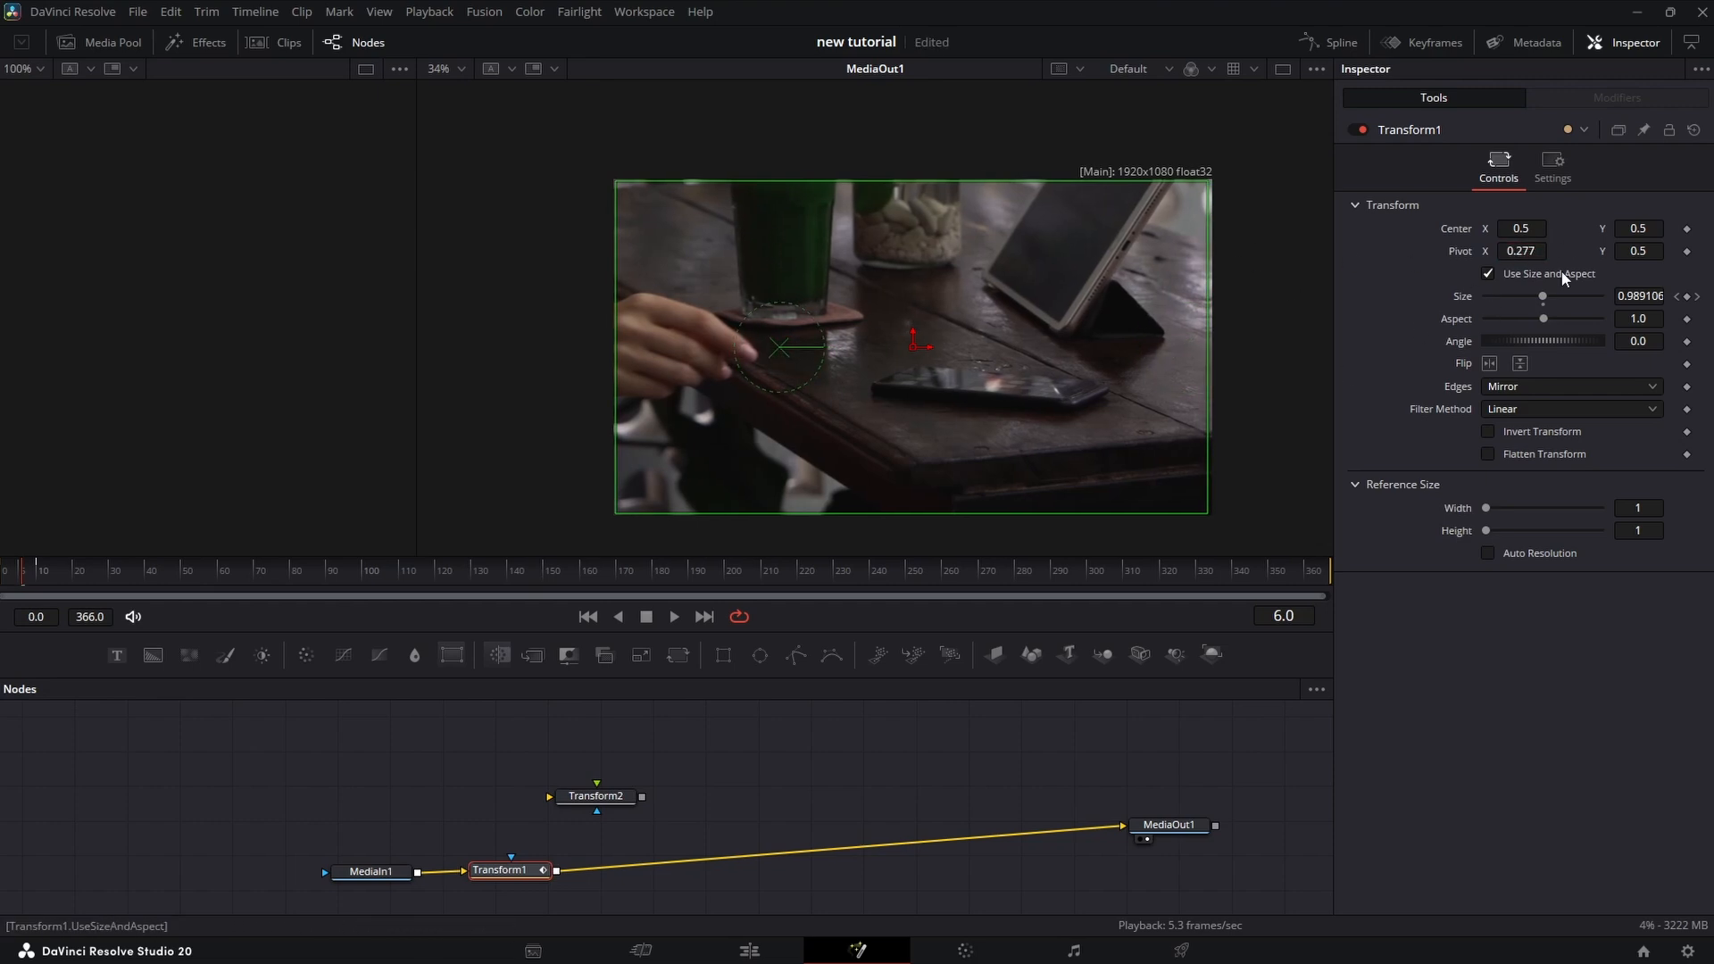
drag(1643, 257, 1511, 308)
drag(27, 573, 1, 581)
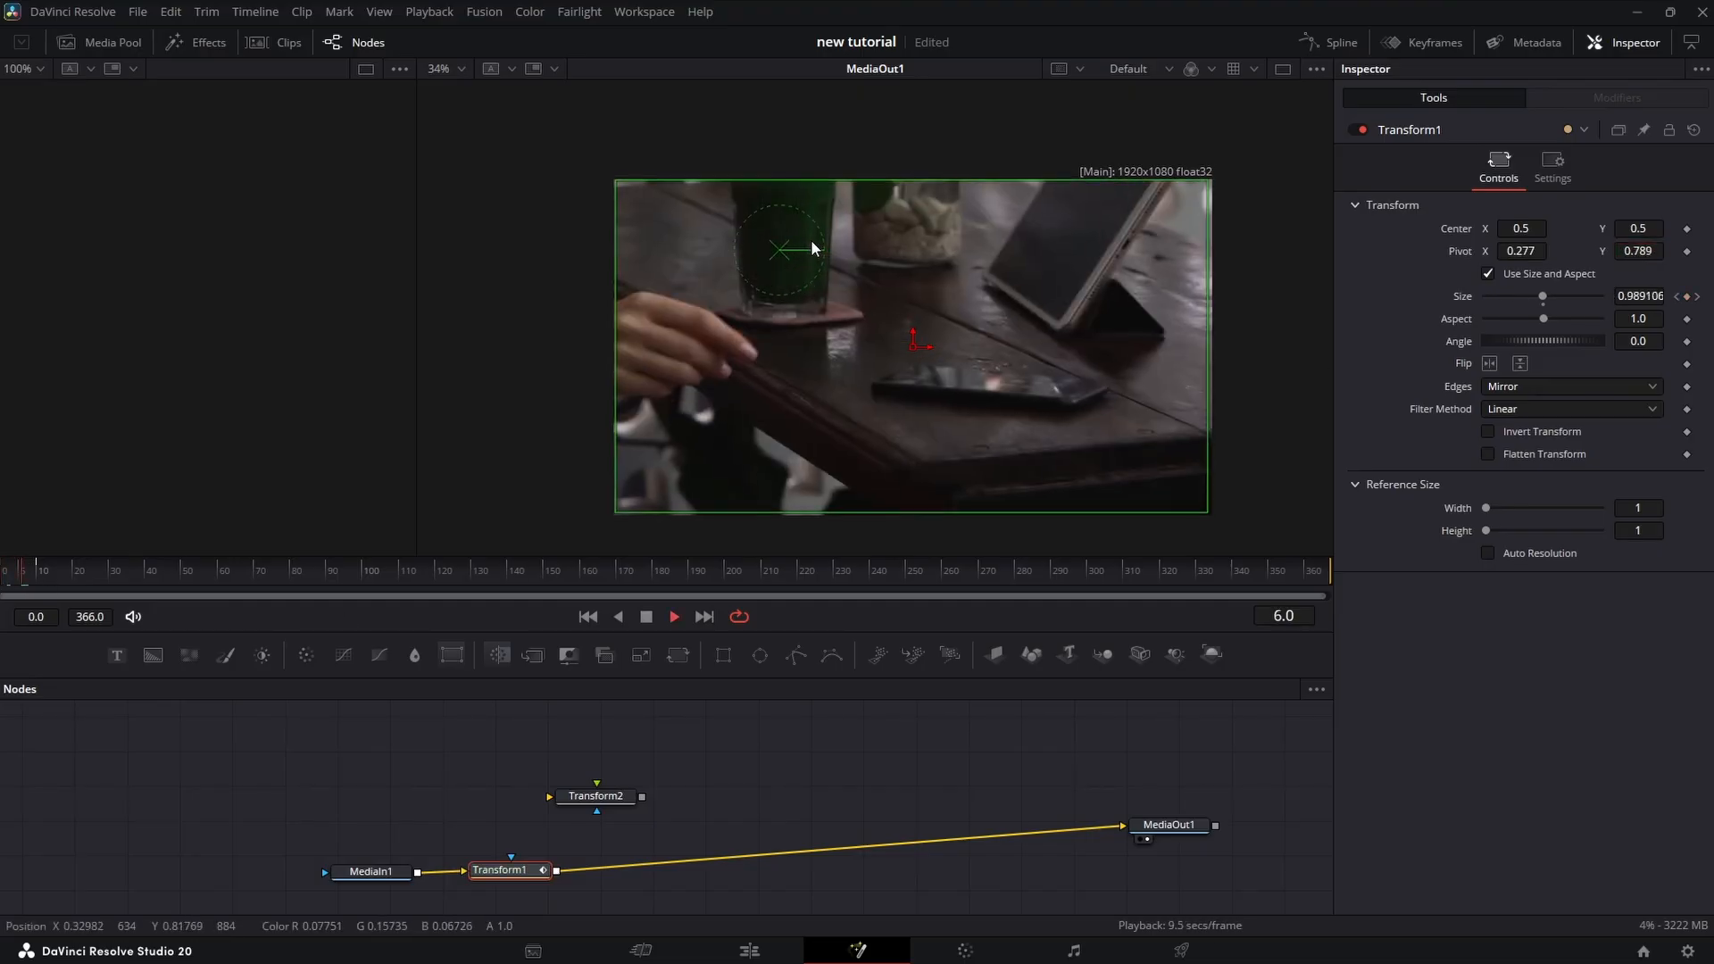
Step: Take Transform1 out of the node chain and insert Transform2 between MediaIn1 and MediaOut1 instead
click(584, 797)
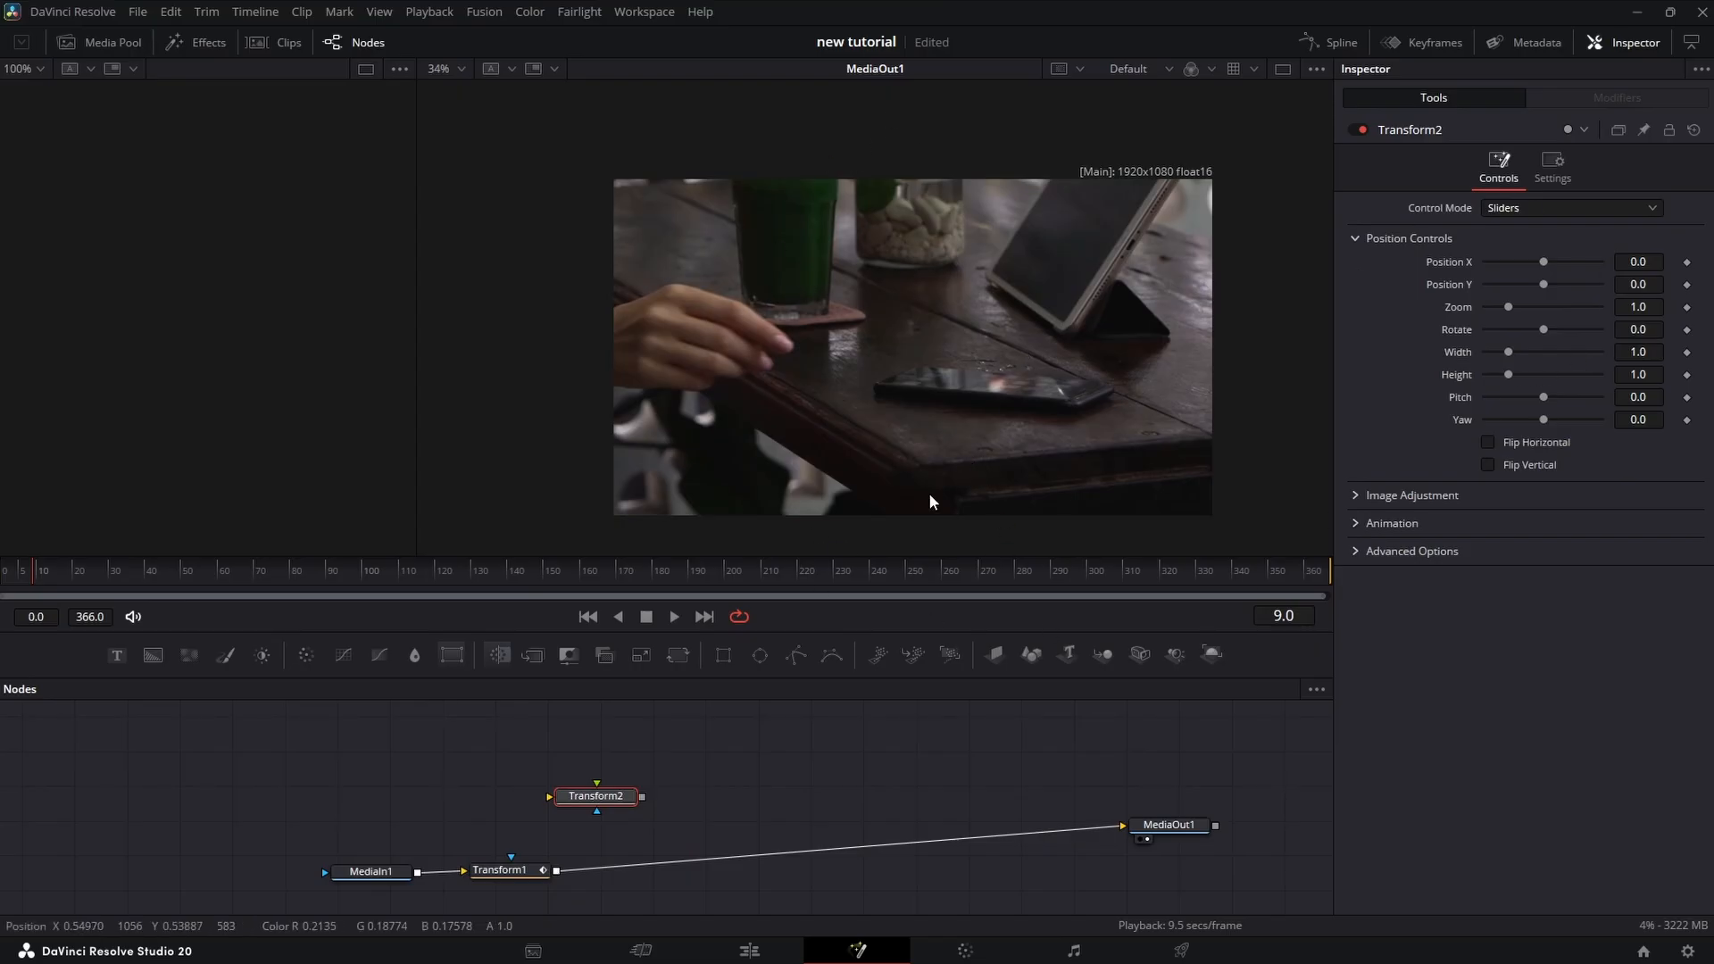
click(502, 873)
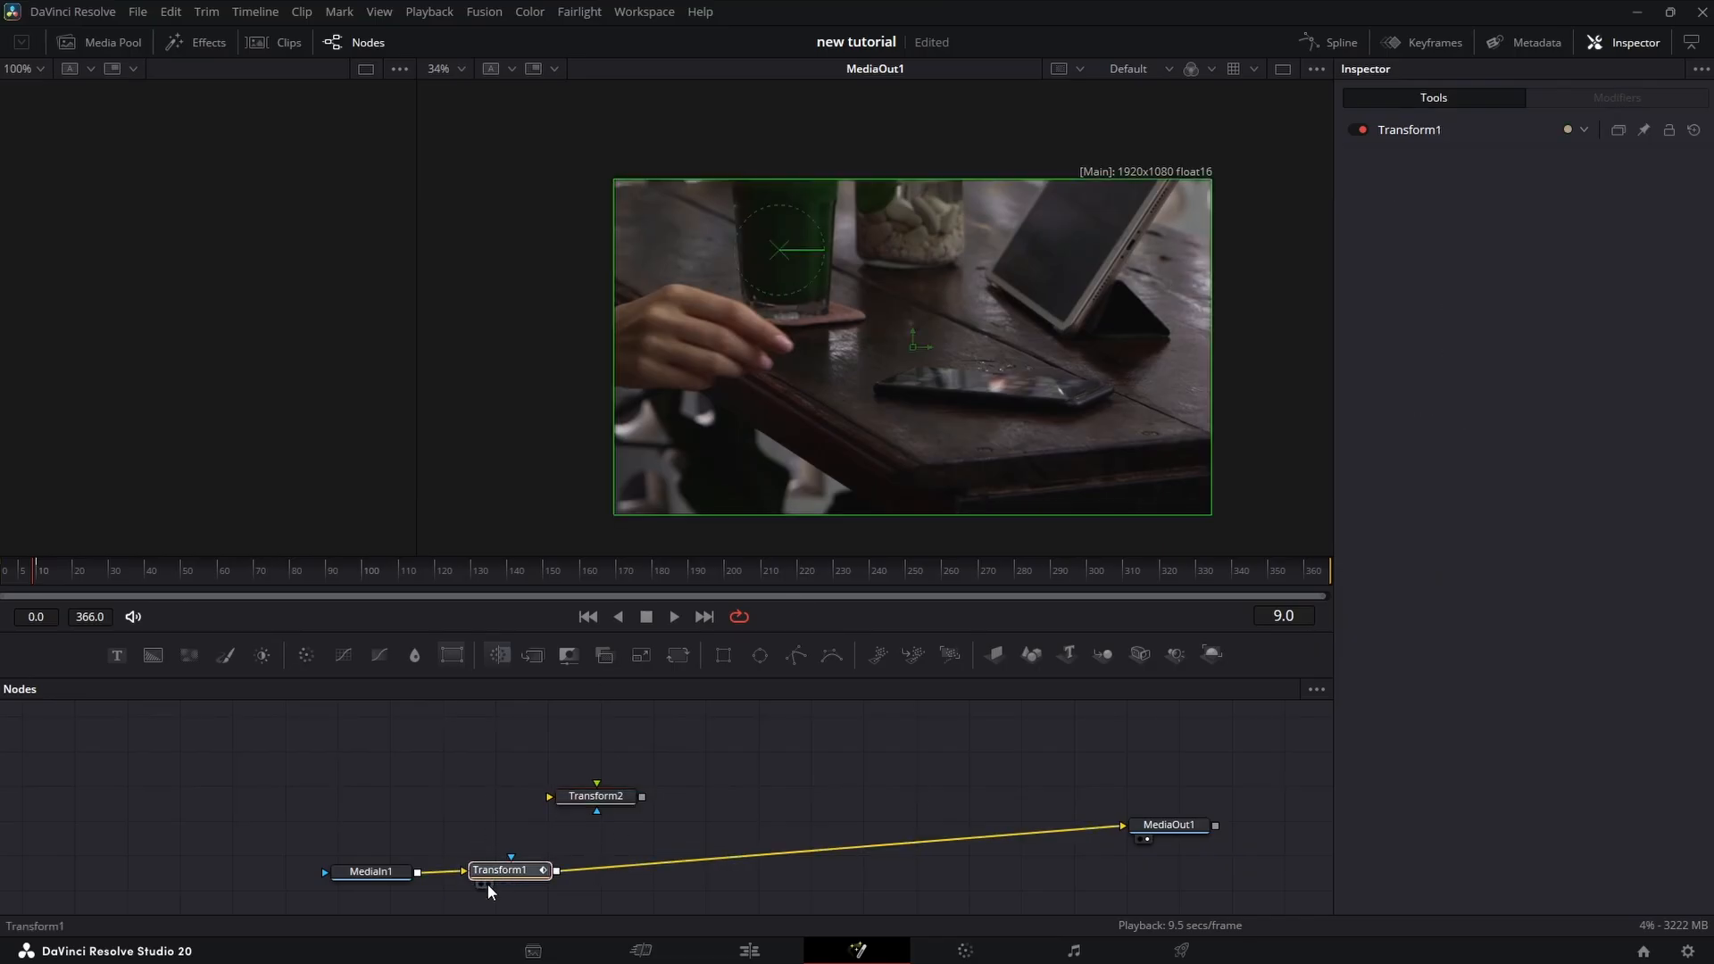
key(Delete)
drag(600, 800, 541, 871)
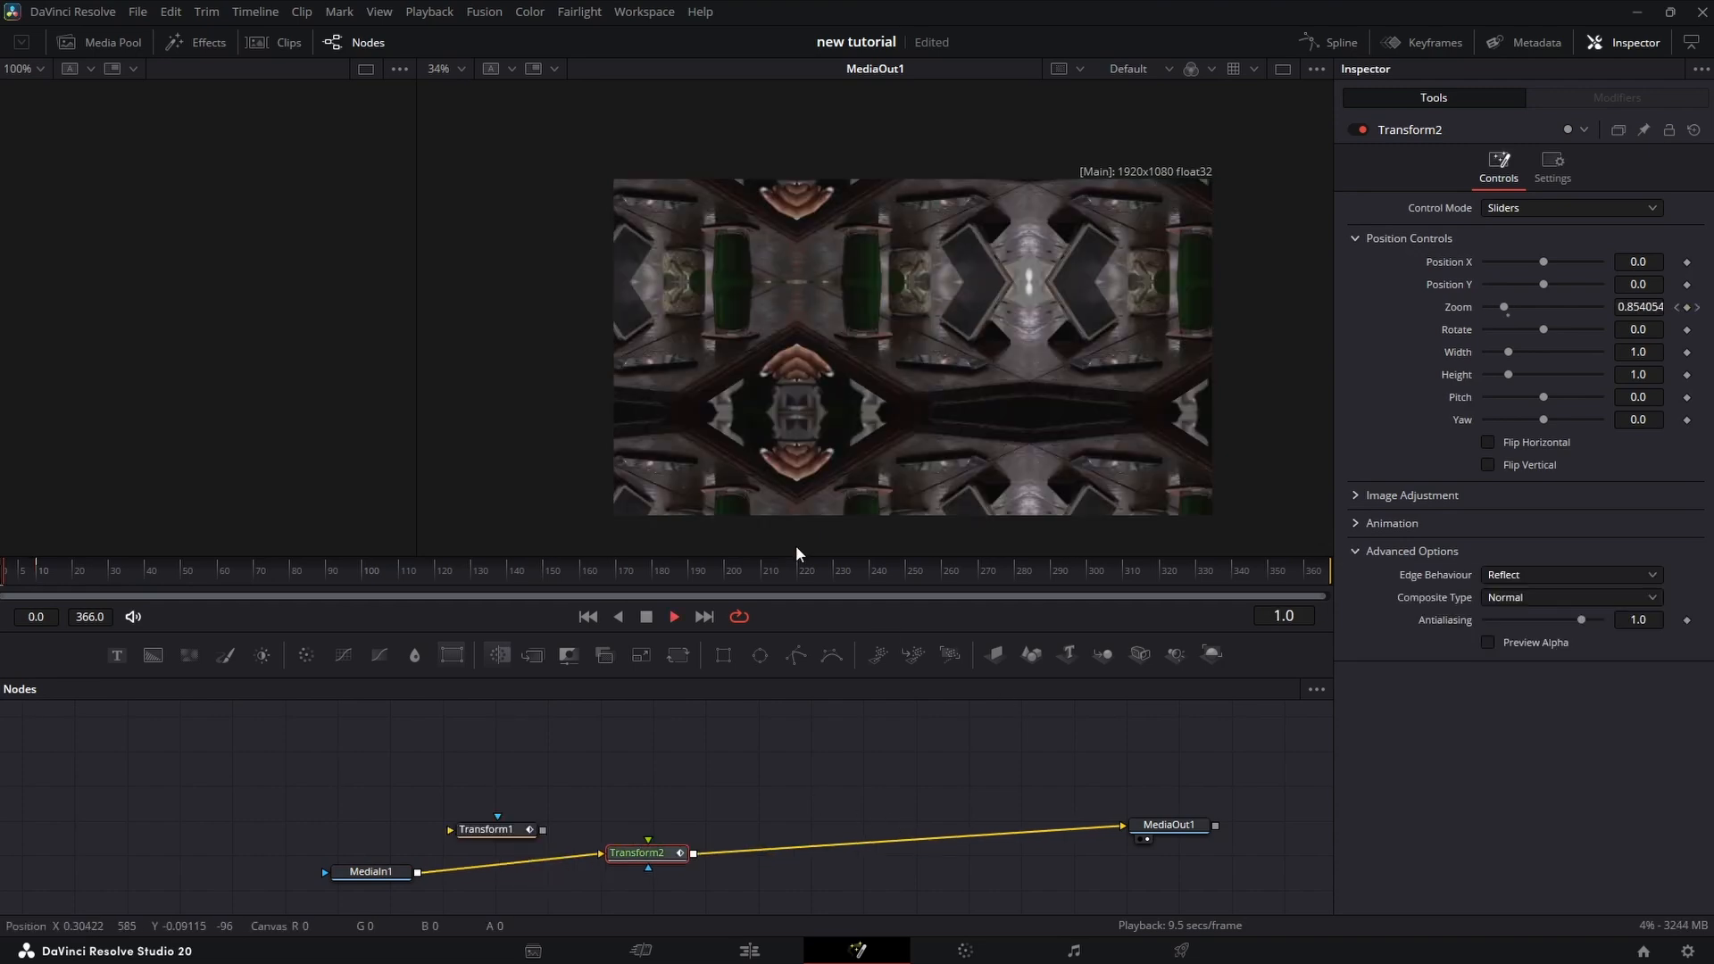
Step: Play back Transform2's zoom animation from the first frame and move the node closer in line with MediaIn1
key(space)
click(3, 578)
key(space)
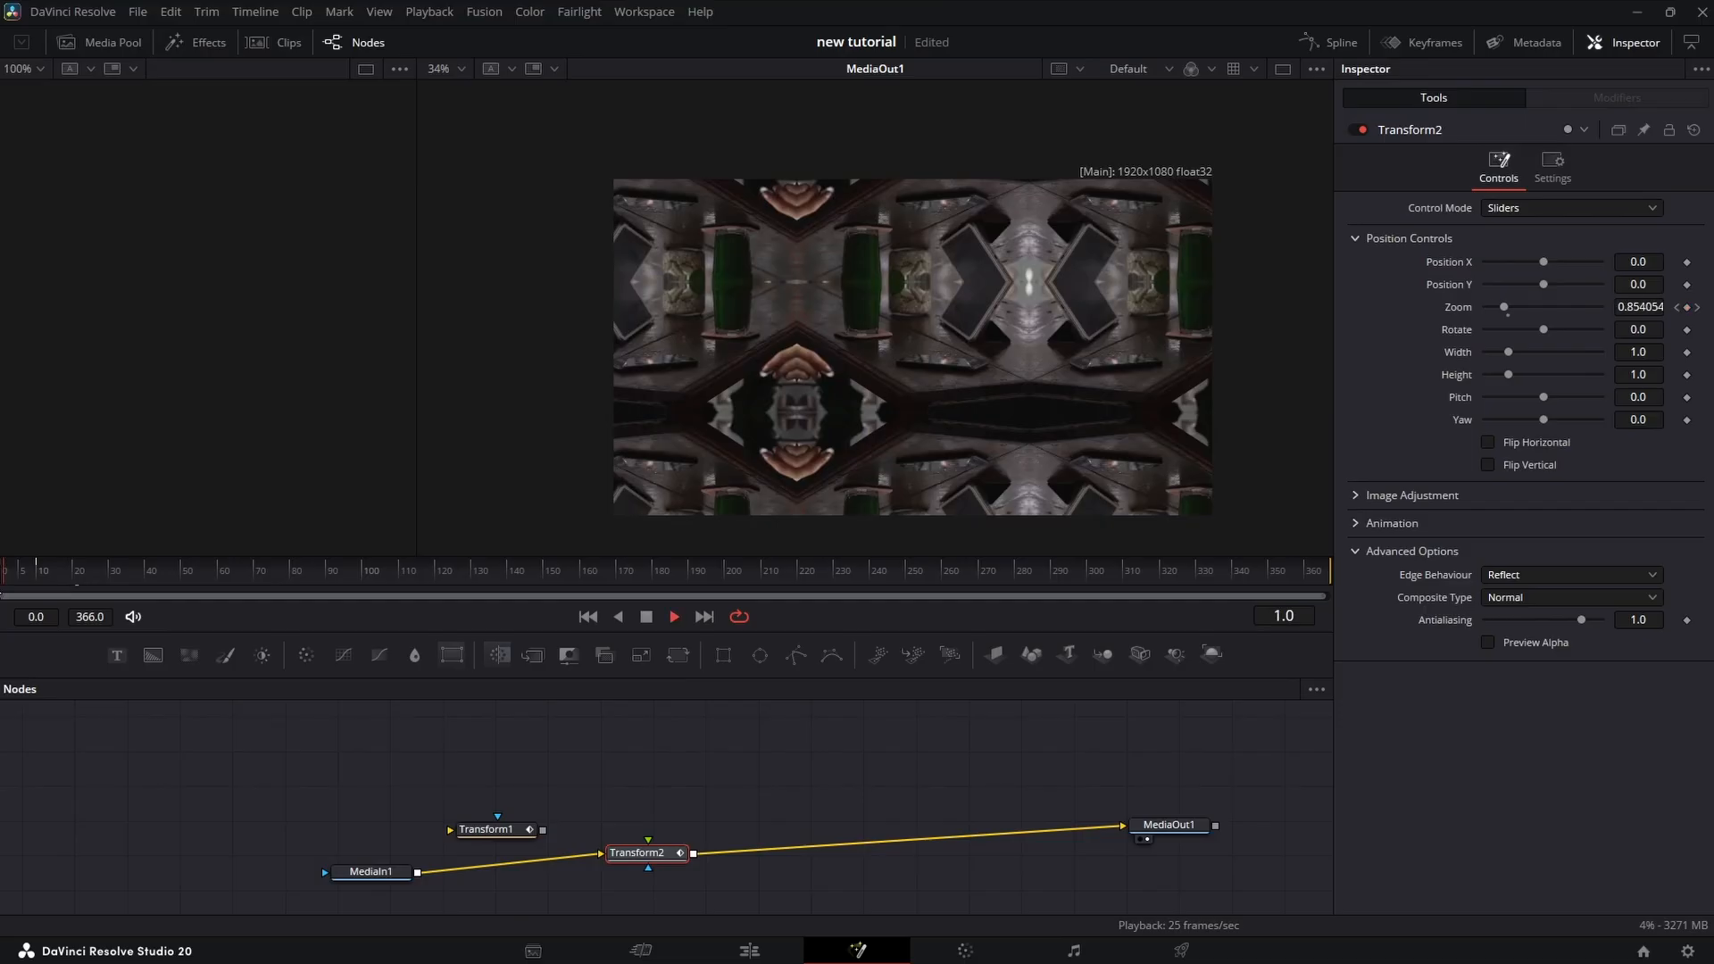
click(3, 580)
drag(645, 859, 639, 871)
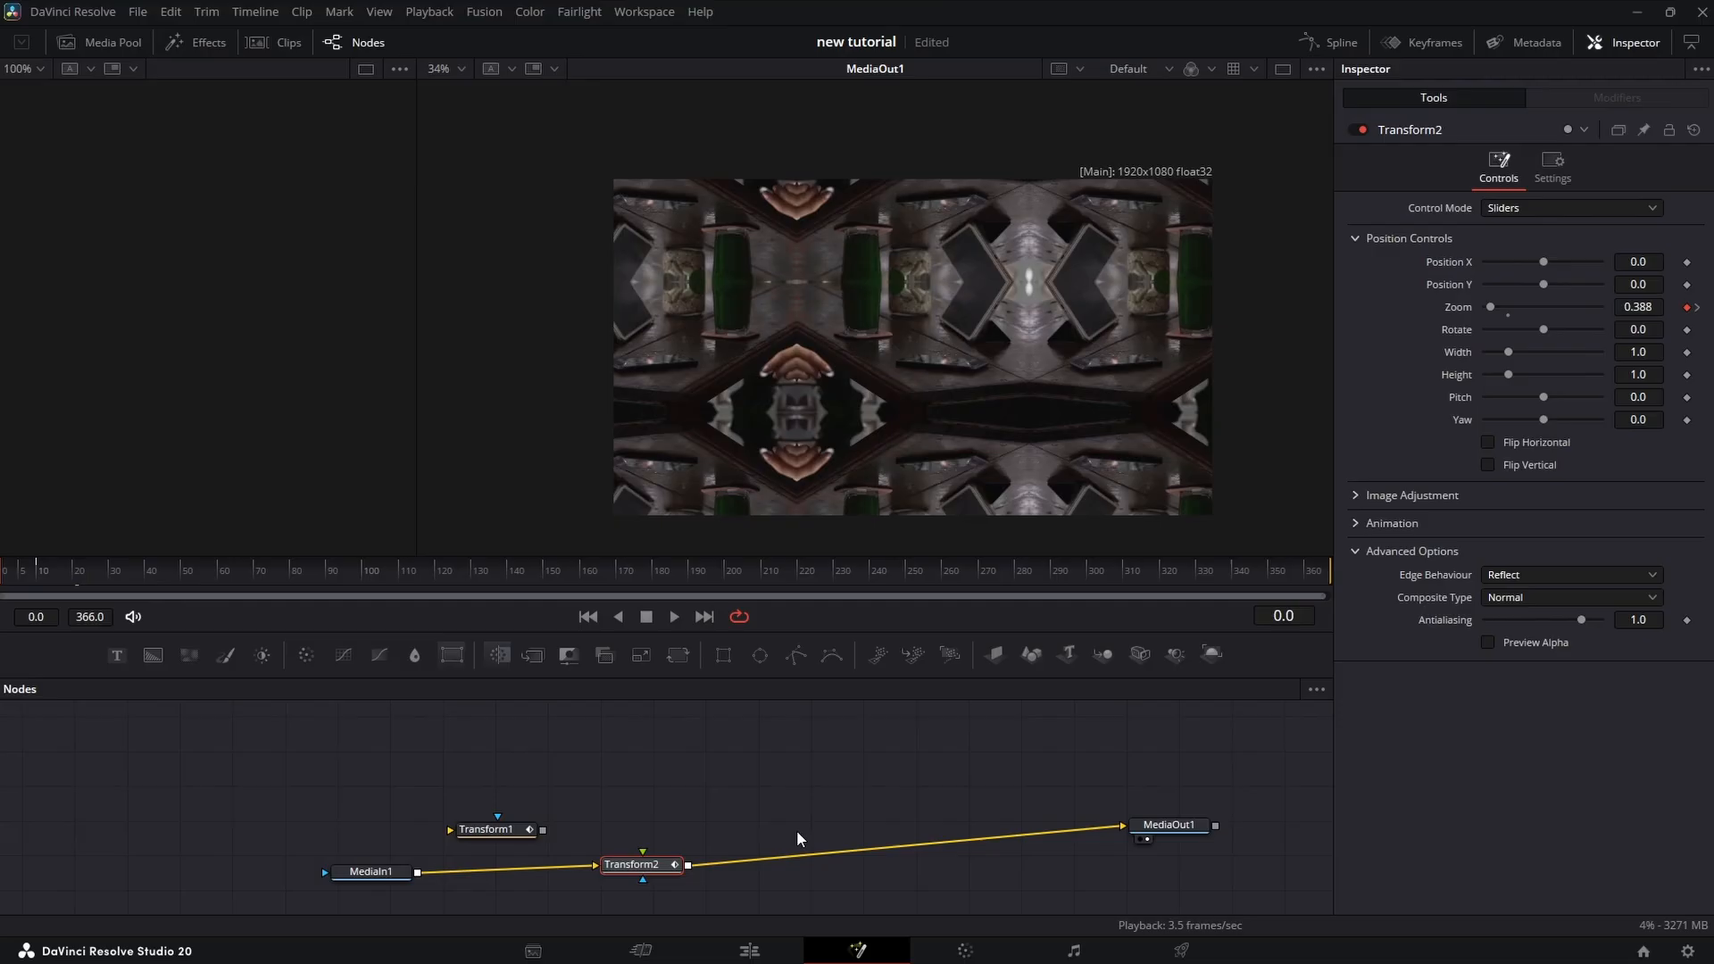
Step: Set Transform2's motion blur to 0.5 and try raising it further
click(1353, 522)
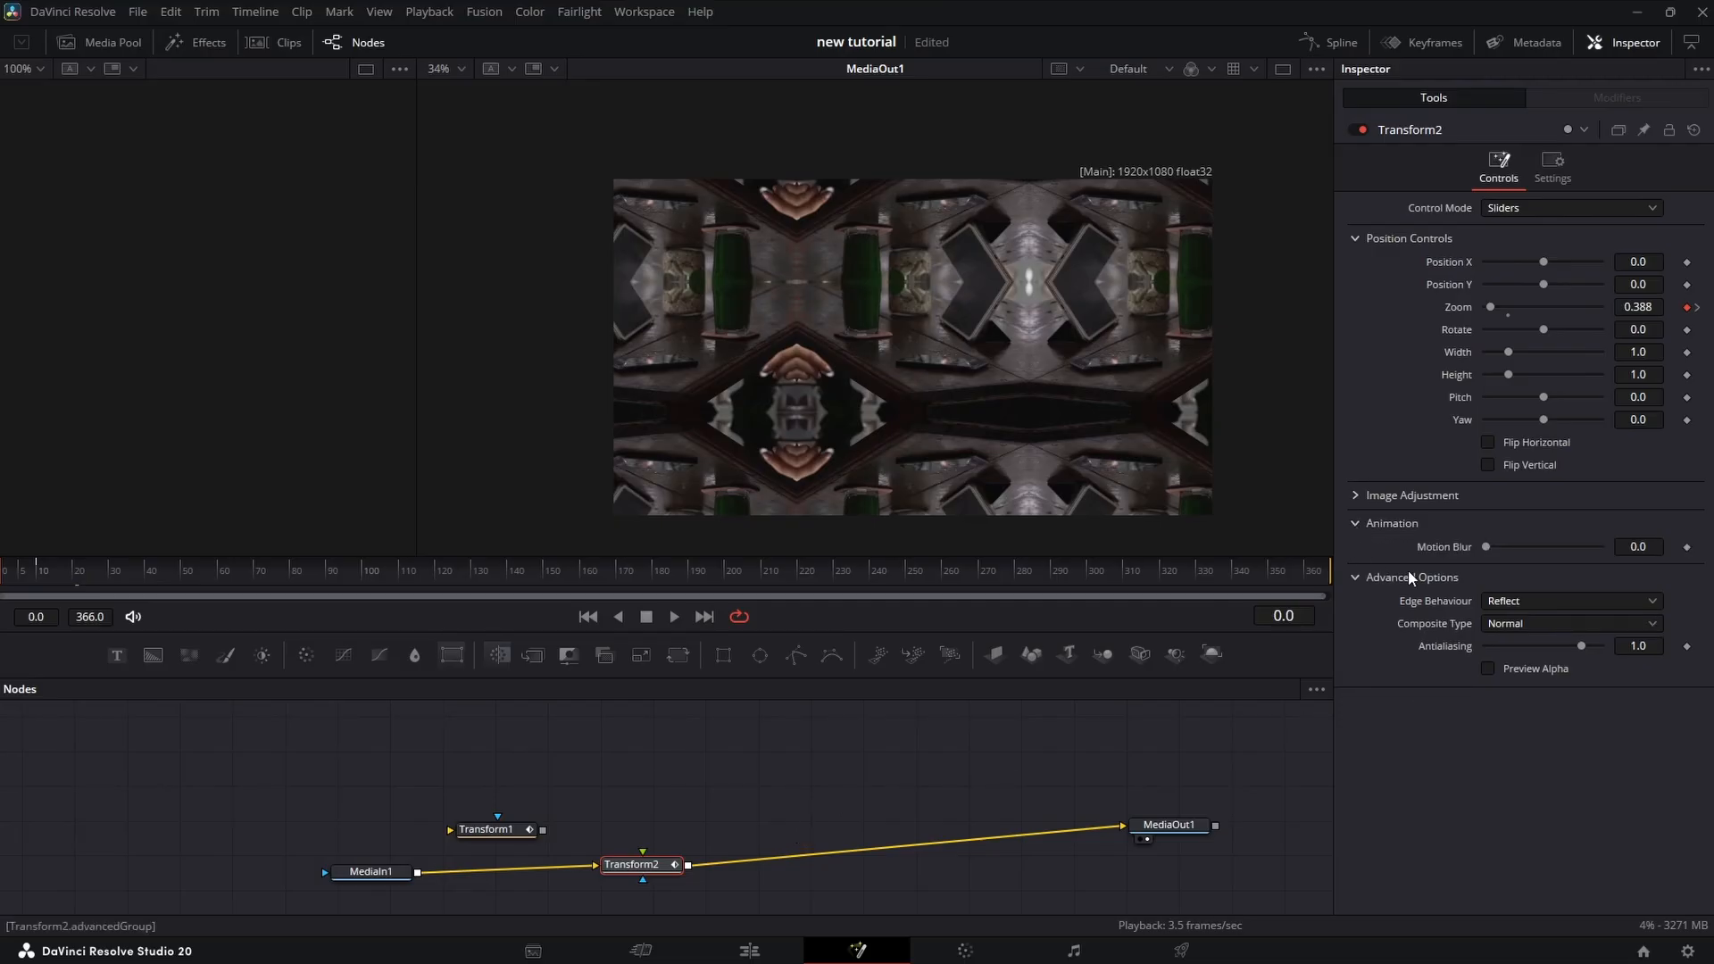
click(1584, 546)
click(1583, 546)
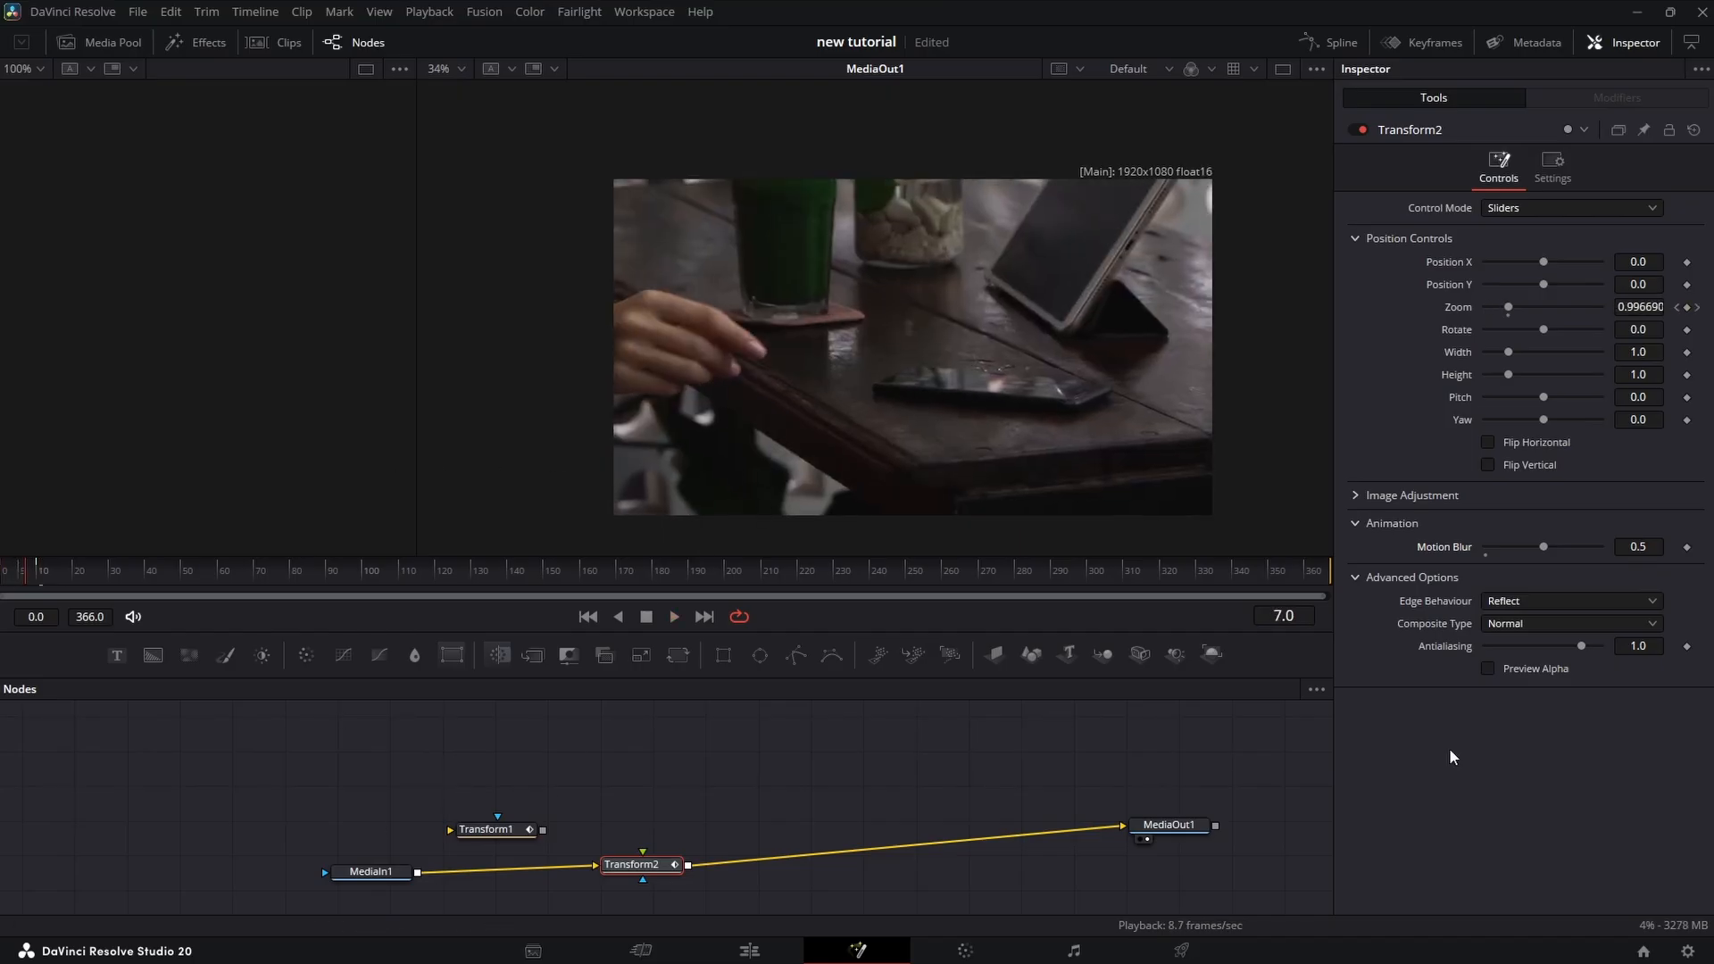
click(1593, 546)
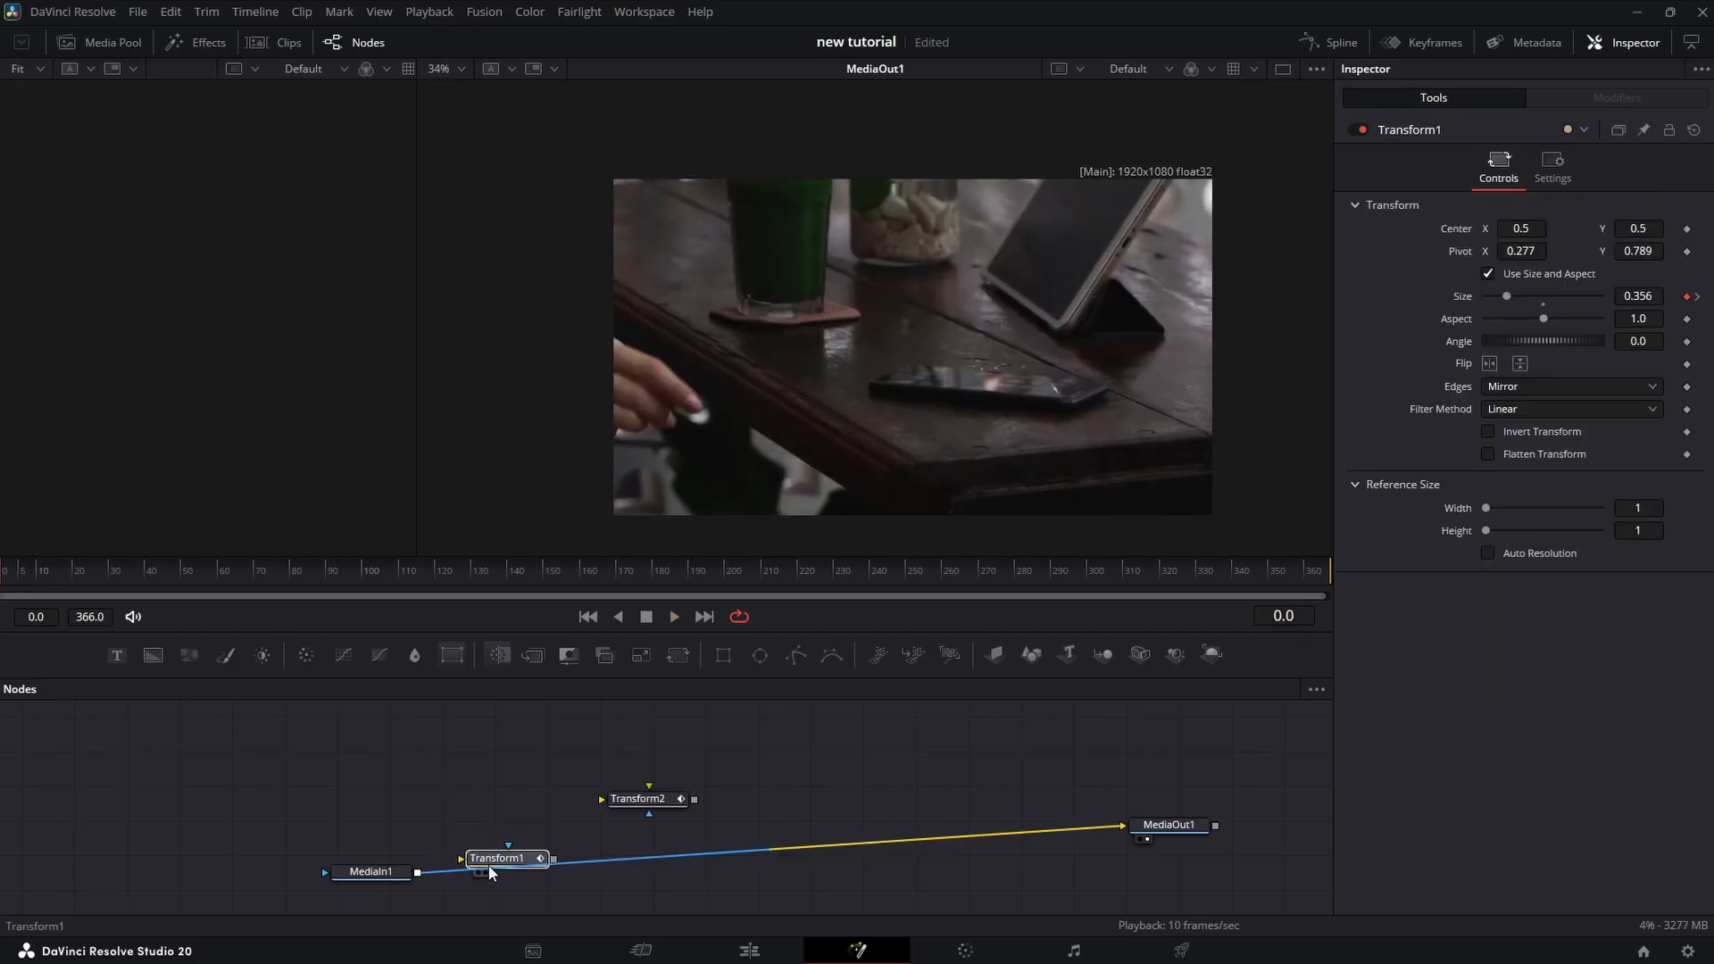
Step: Move Transform1 clear of the connection line and place Transform2 on it between MediaIn1 and MediaOut1
drag(489, 865, 474, 816)
scroll(944, 451, up, 2)
drag(635, 811, 628, 866)
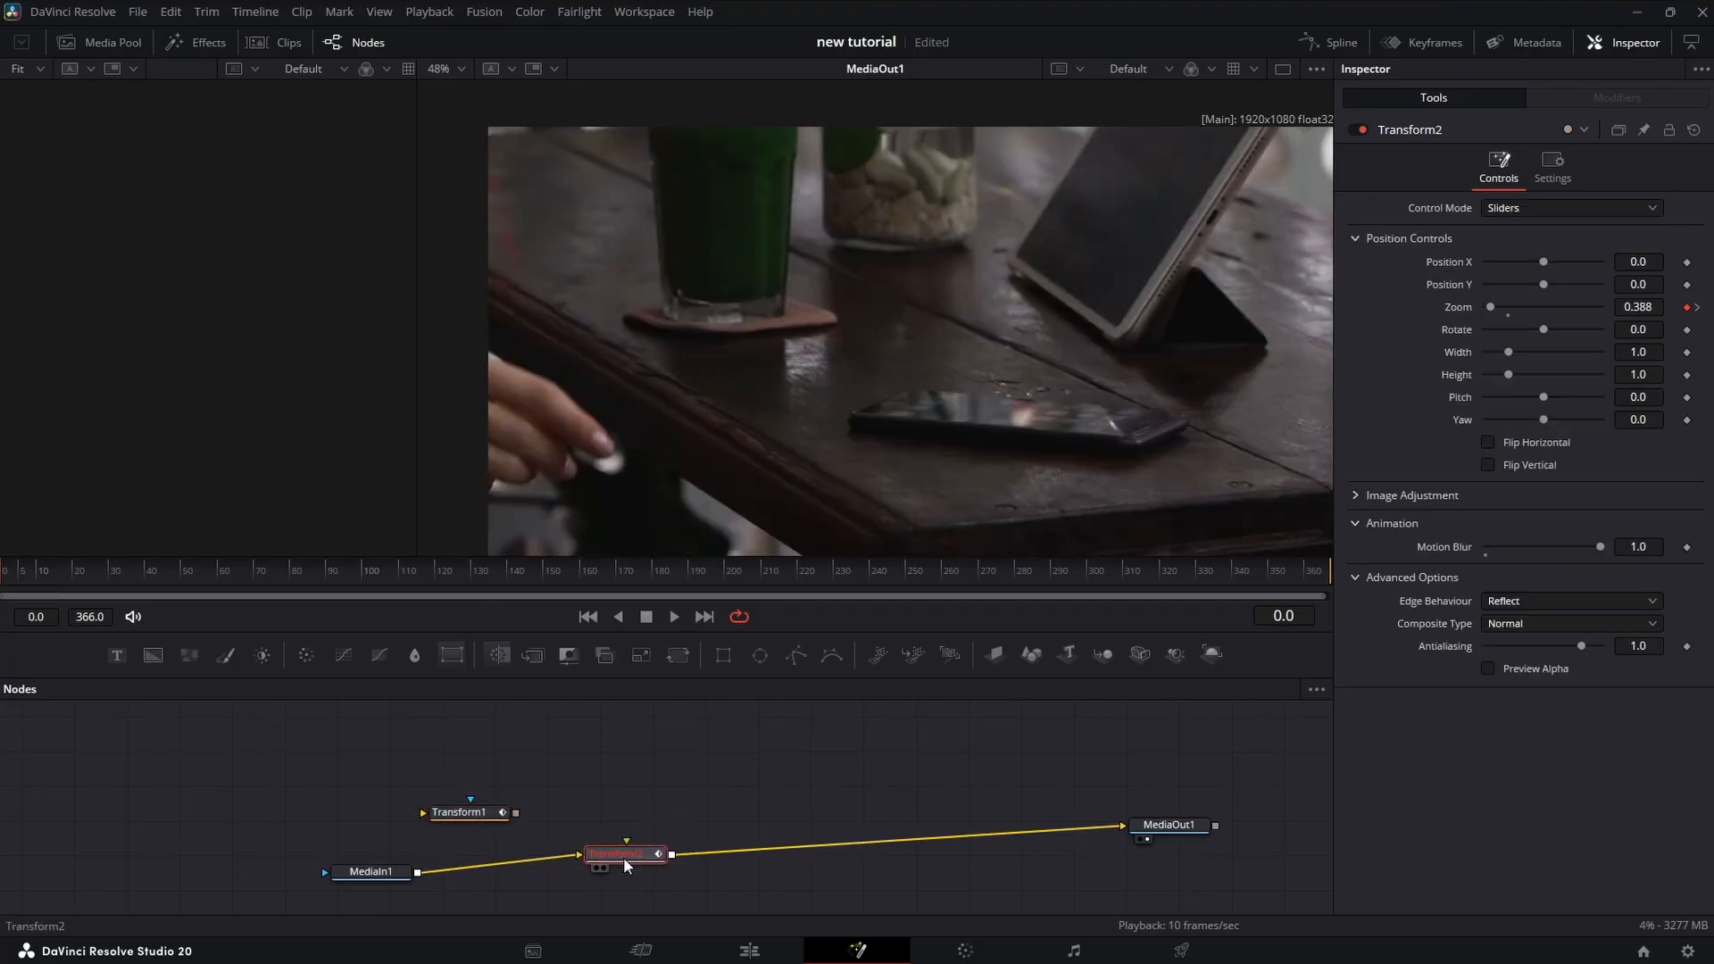
scroll(873, 421, down, 3)
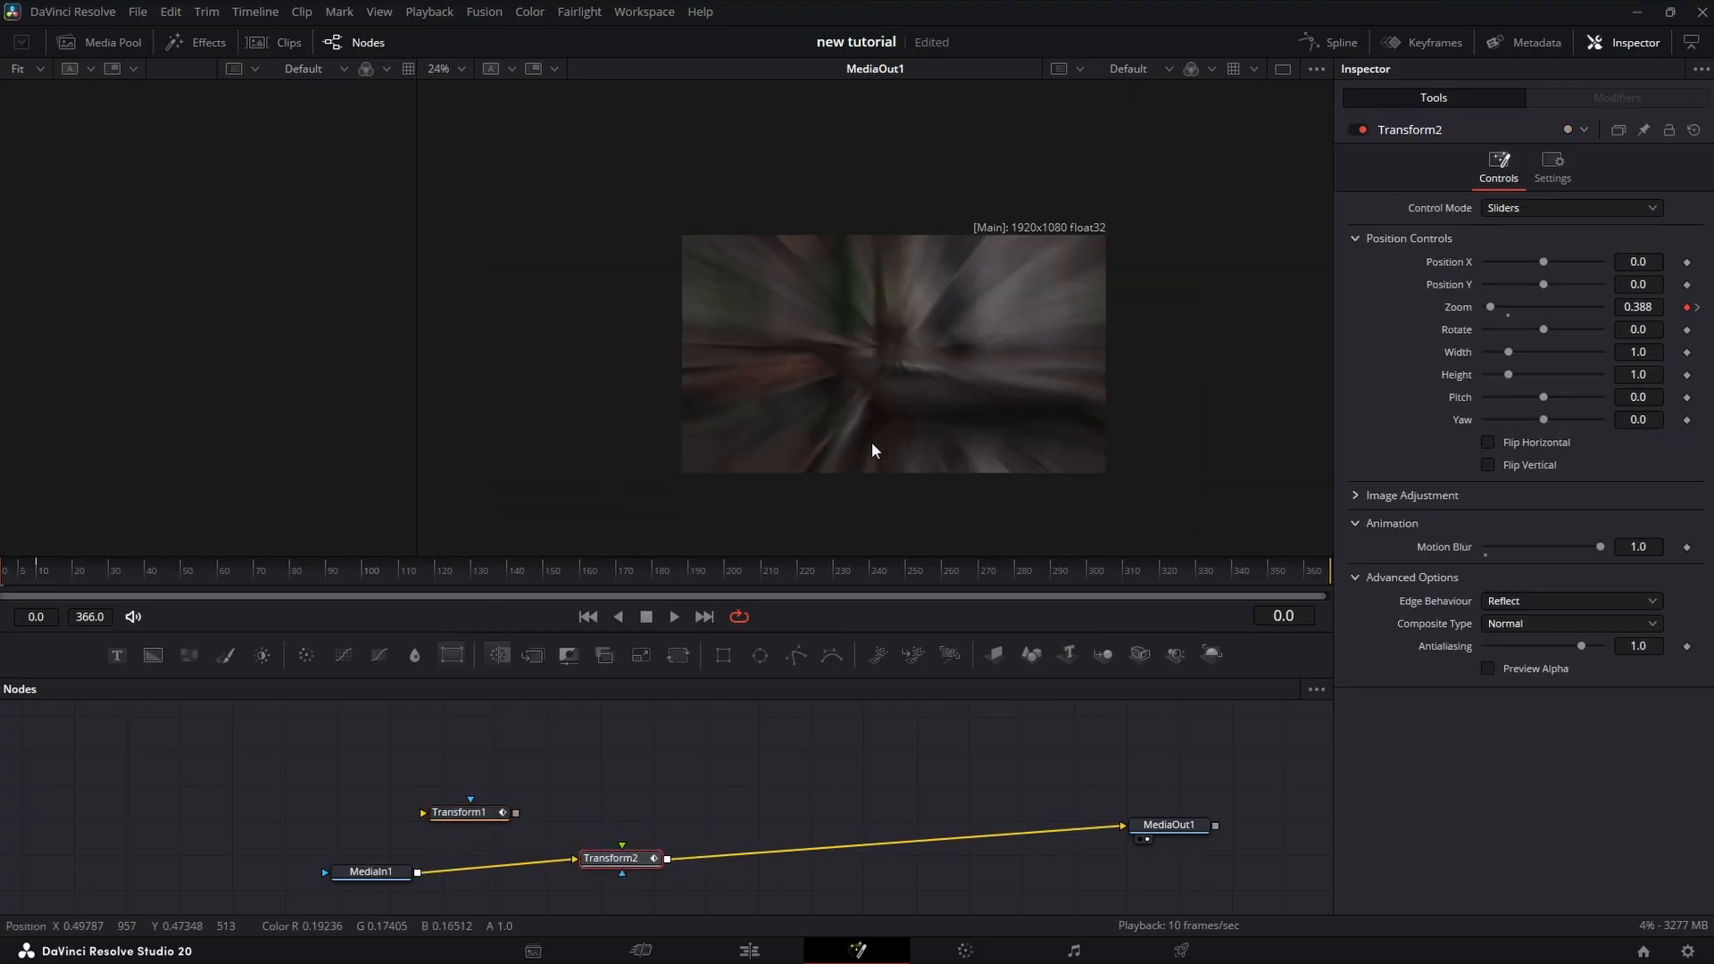
drag(628, 860, 654, 858)
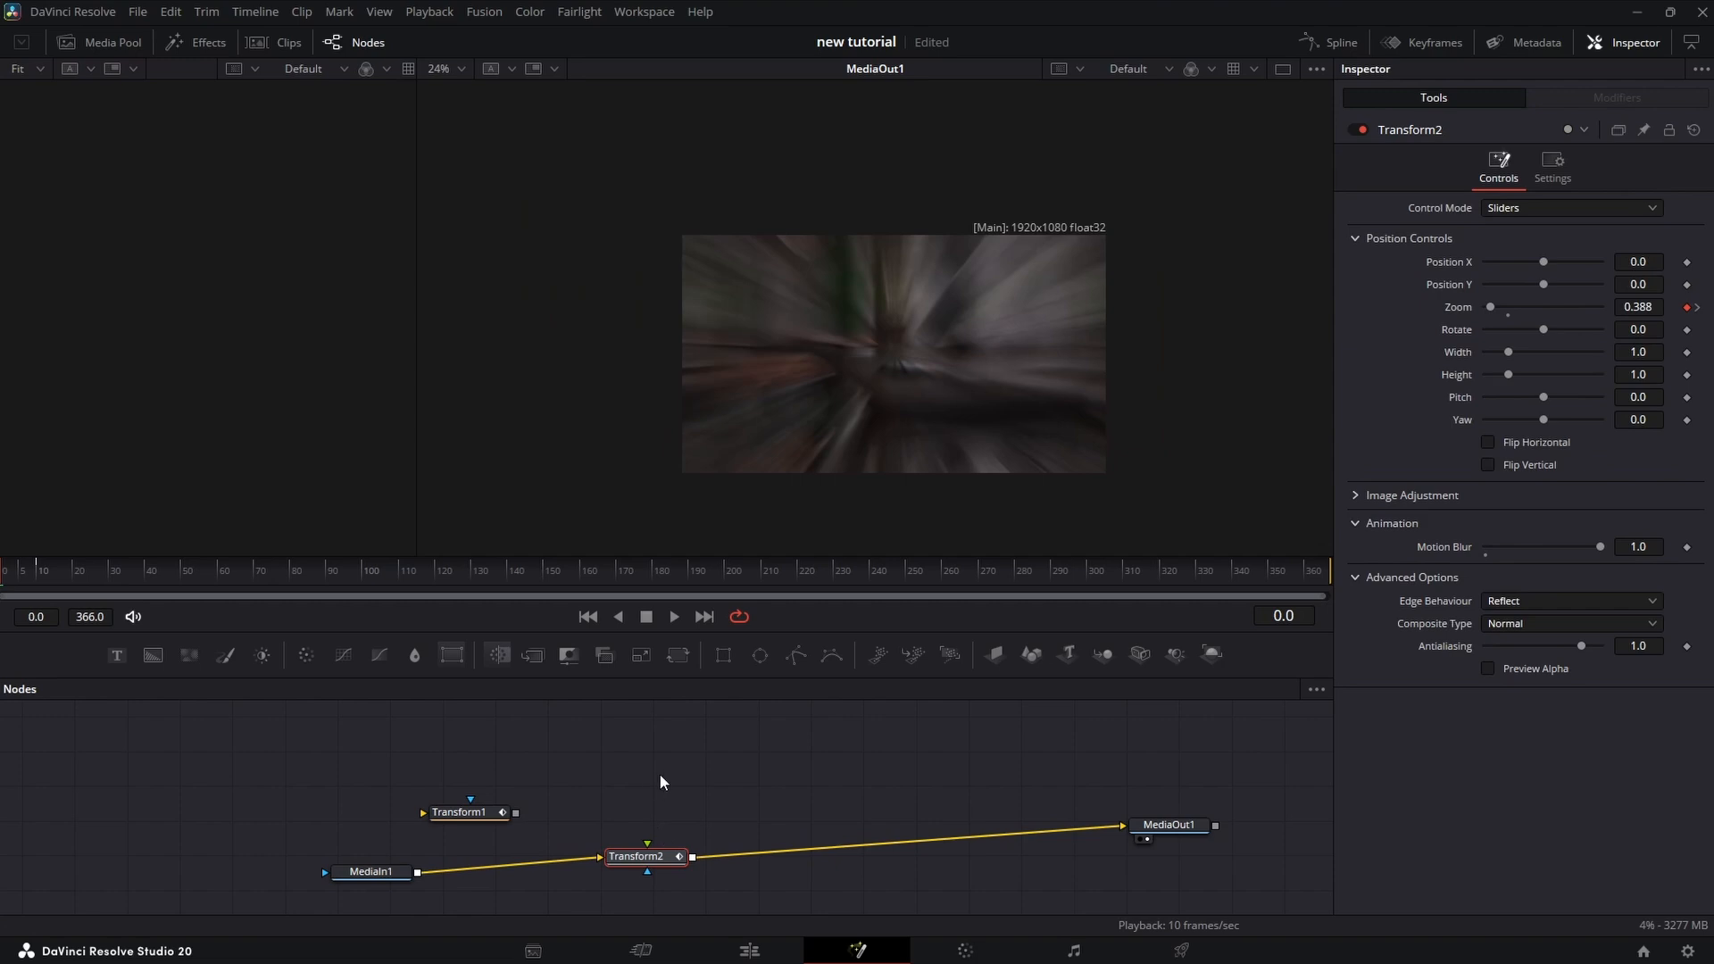
Step: Try a width of 1.726 and a height of 1.549 on Transform2, and reset both to 1.0
mouse_move(1512, 353)
mouse_down()
mouse_move(1494, 348)
mouse_move(1572, 371)
mouse_move(1500, 356)
mouse_move(1525, 373)
mouse_up()
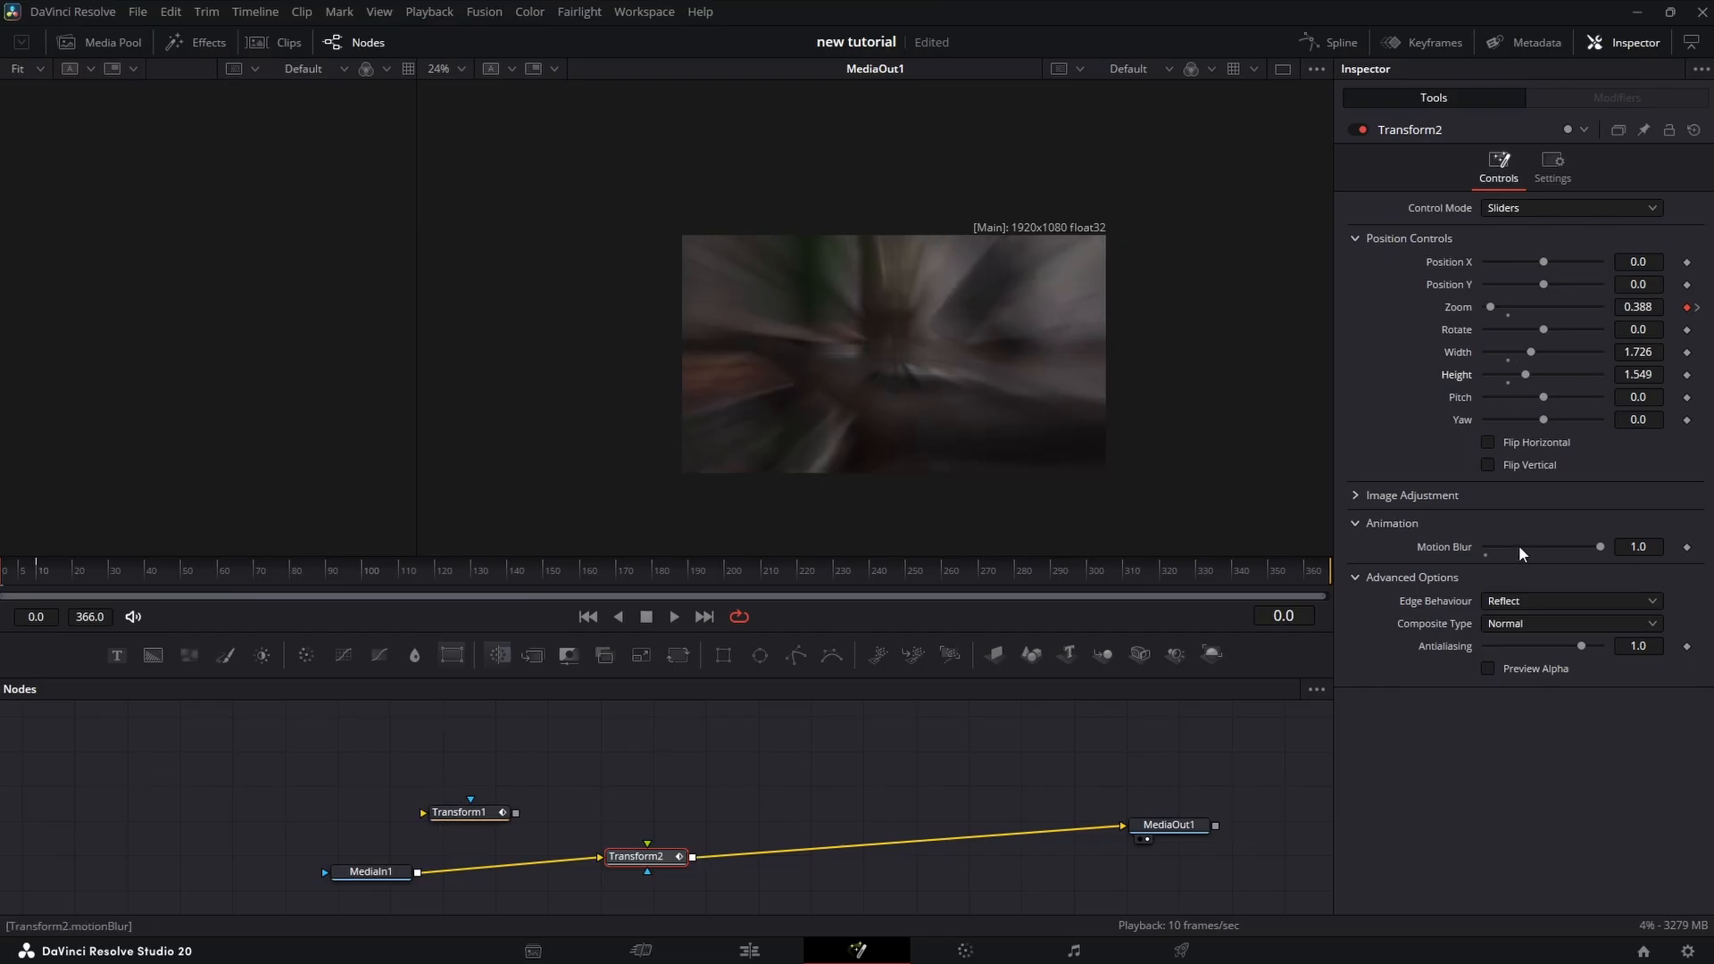
double_click(1512, 382)
double_click(1510, 361)
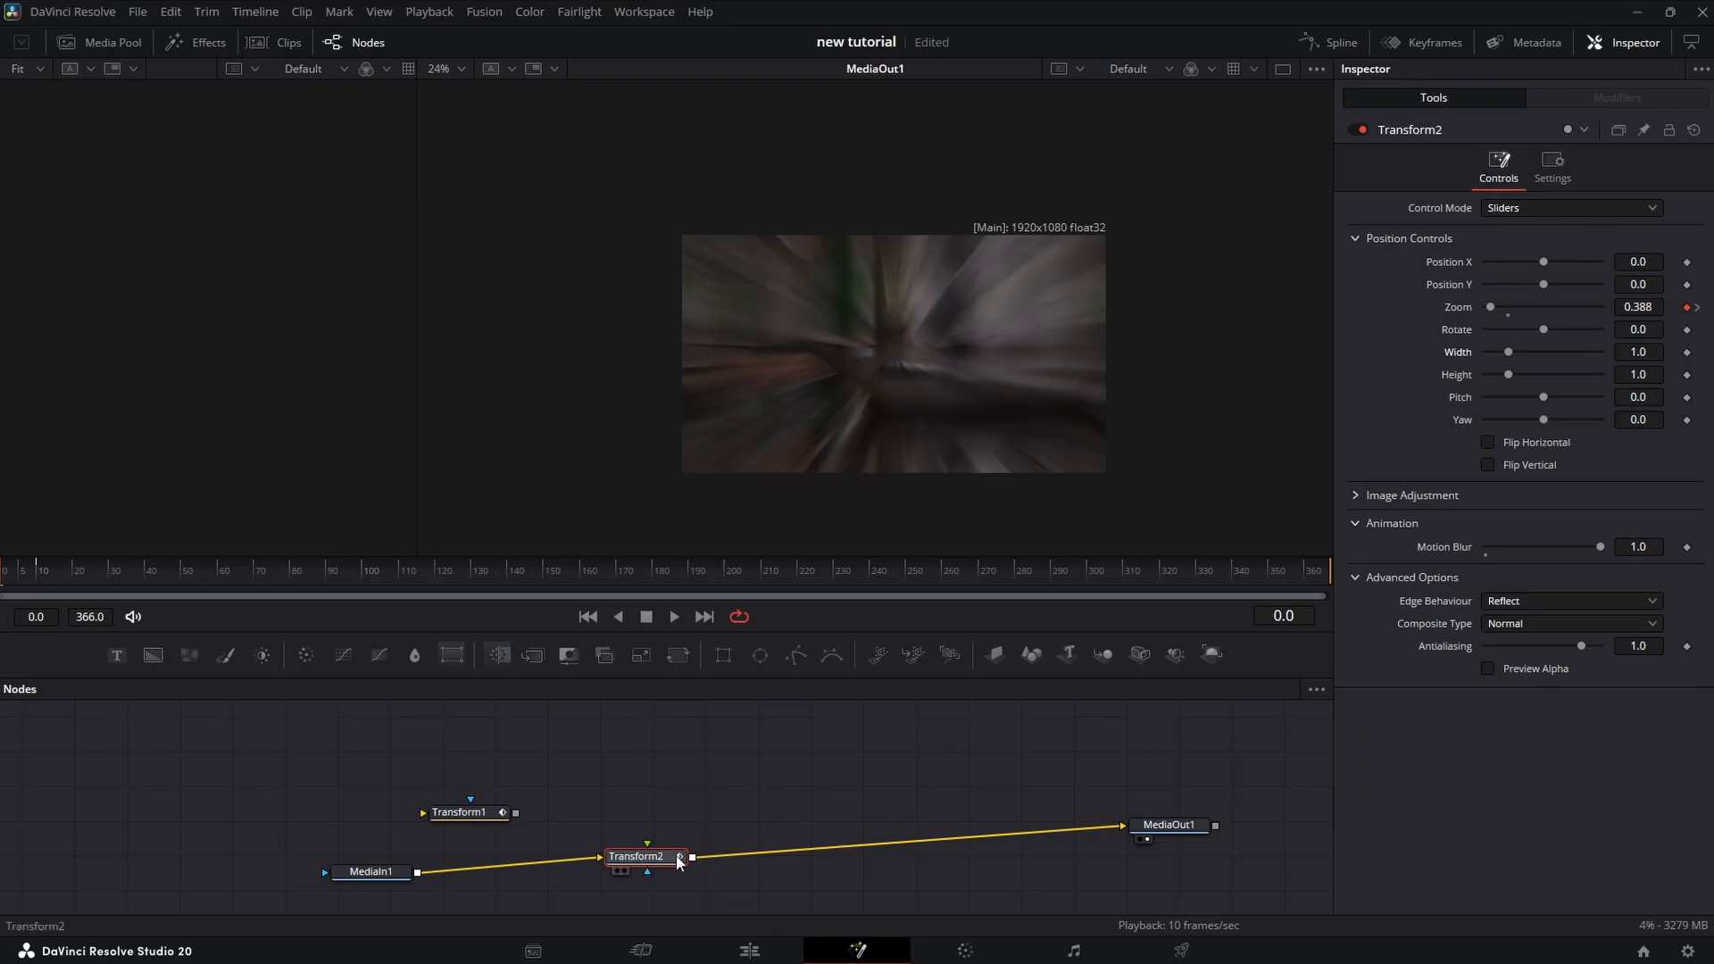
Step: Go to frame 122, try changing Transform2's pitch and yaw, and reset both to 0.0
click(443, 567)
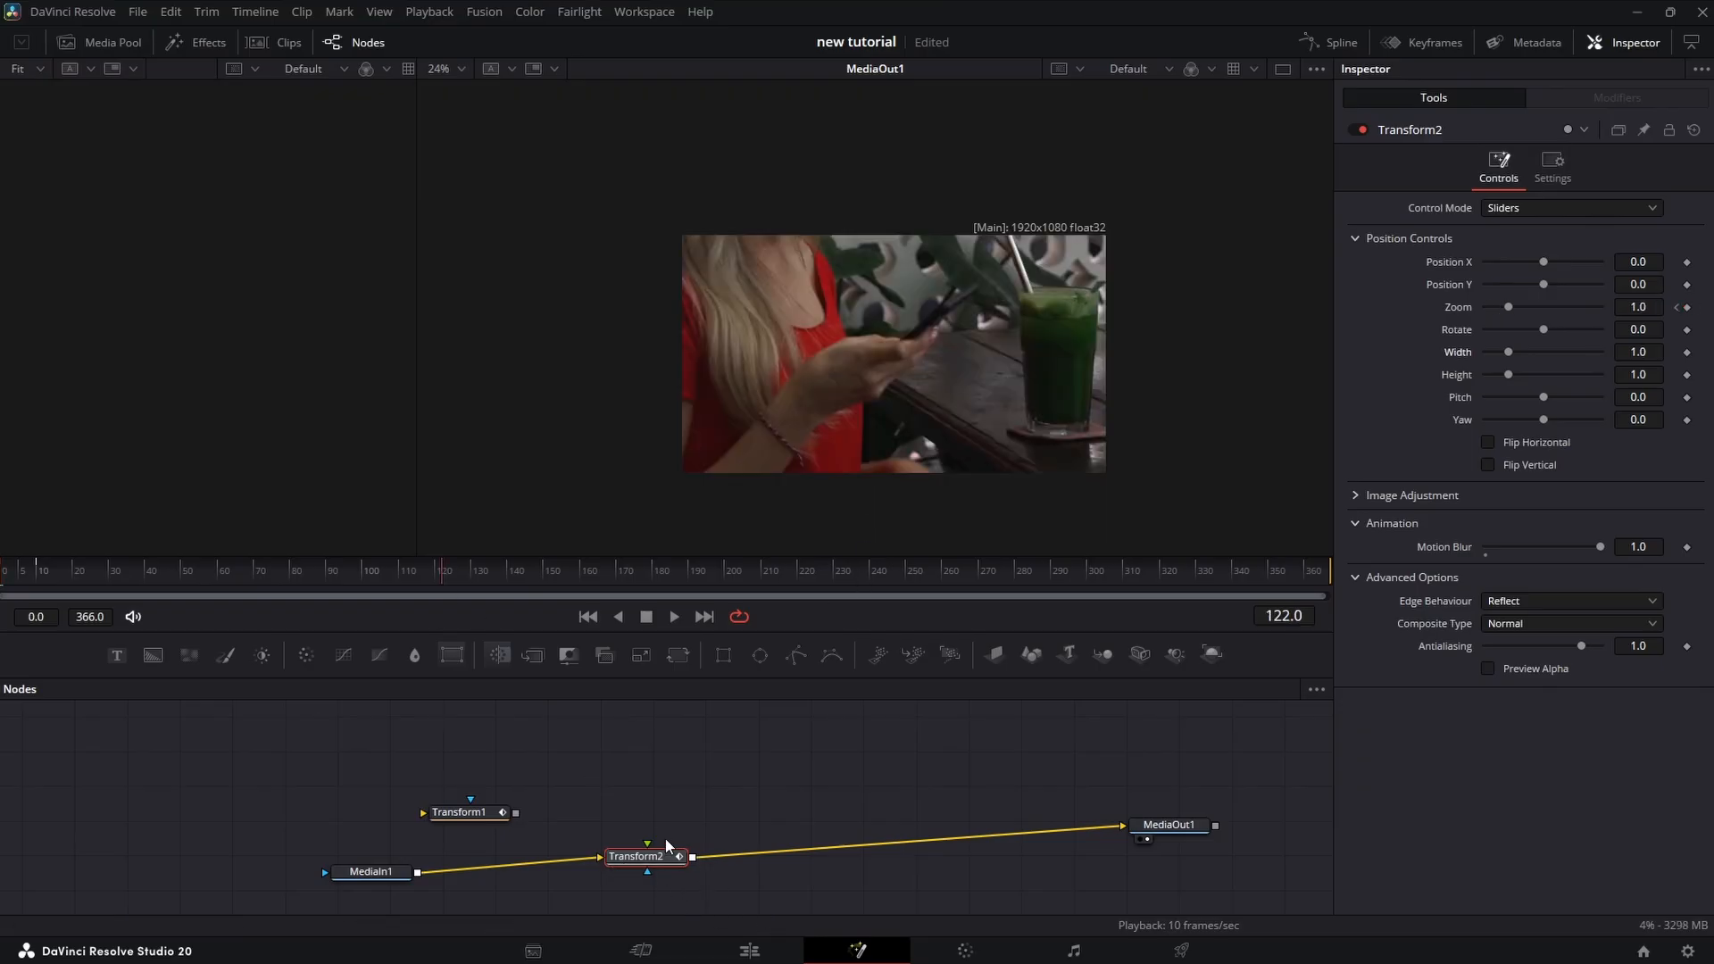
drag(665, 855, 697, 855)
drag(1543, 396, 1531, 421)
double_click(1529, 415)
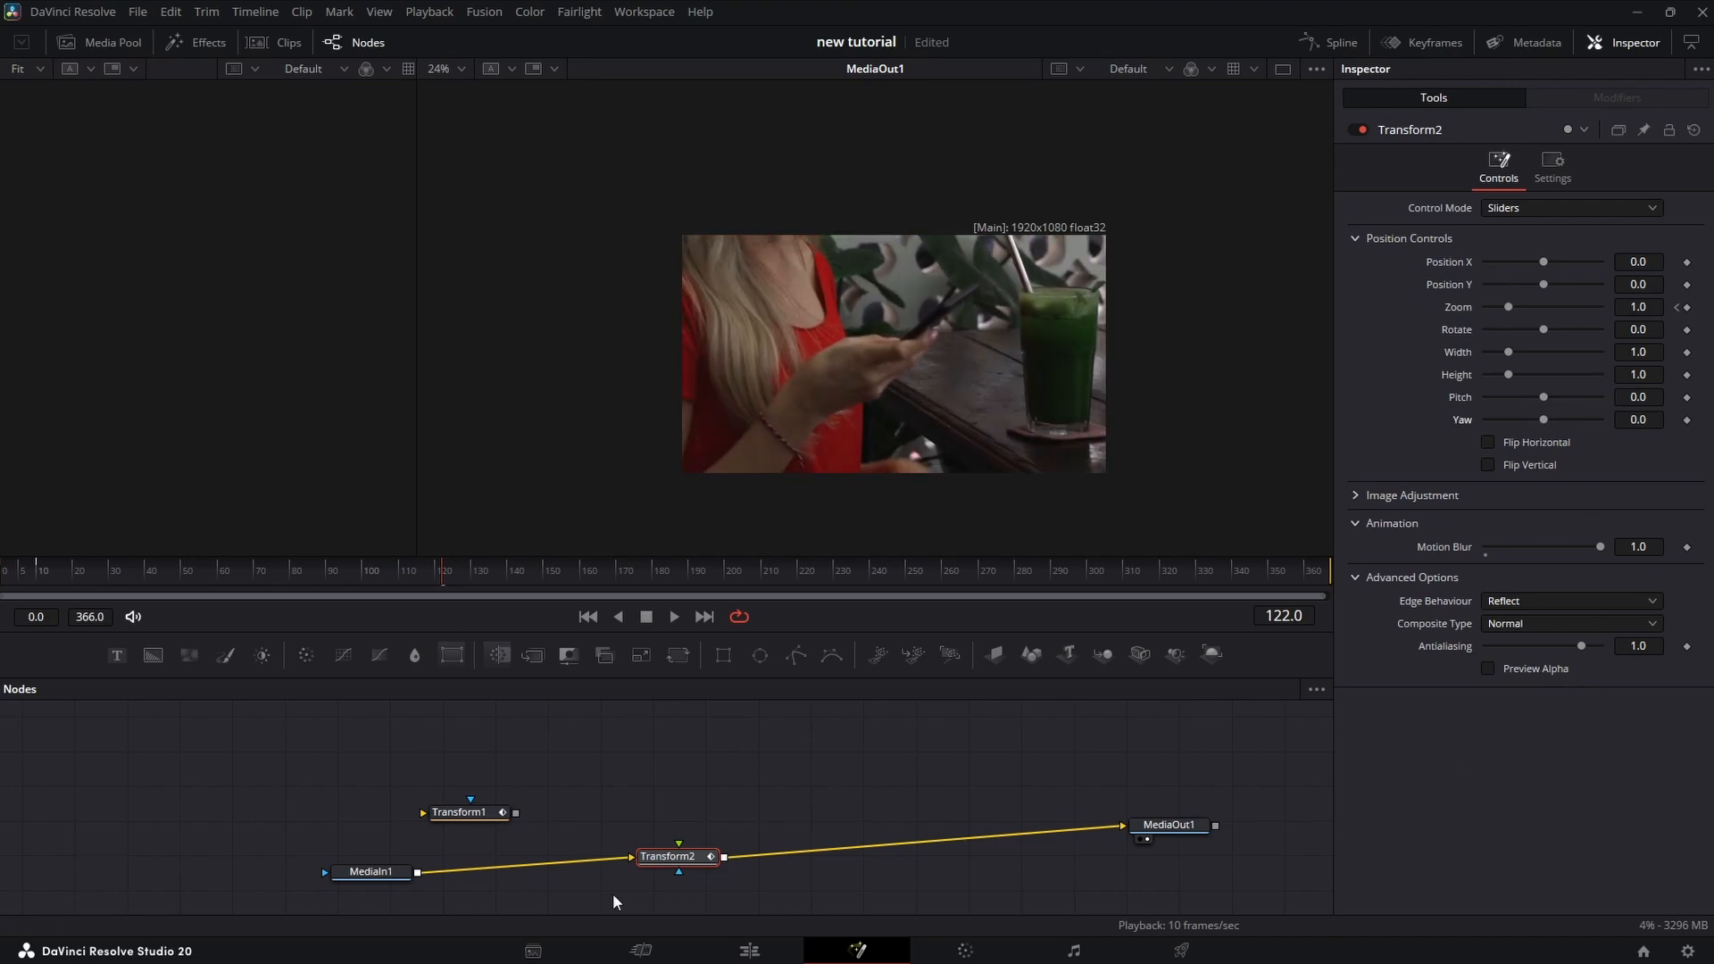
Step: Shift MediaIn1 away from the Transform nodes and delete Transform1 and Transform2 from the composition
mouse_move(678, 856)
mouse_down()
mouse_move(632, 870)
mouse_move(645, 865)
mouse_up()
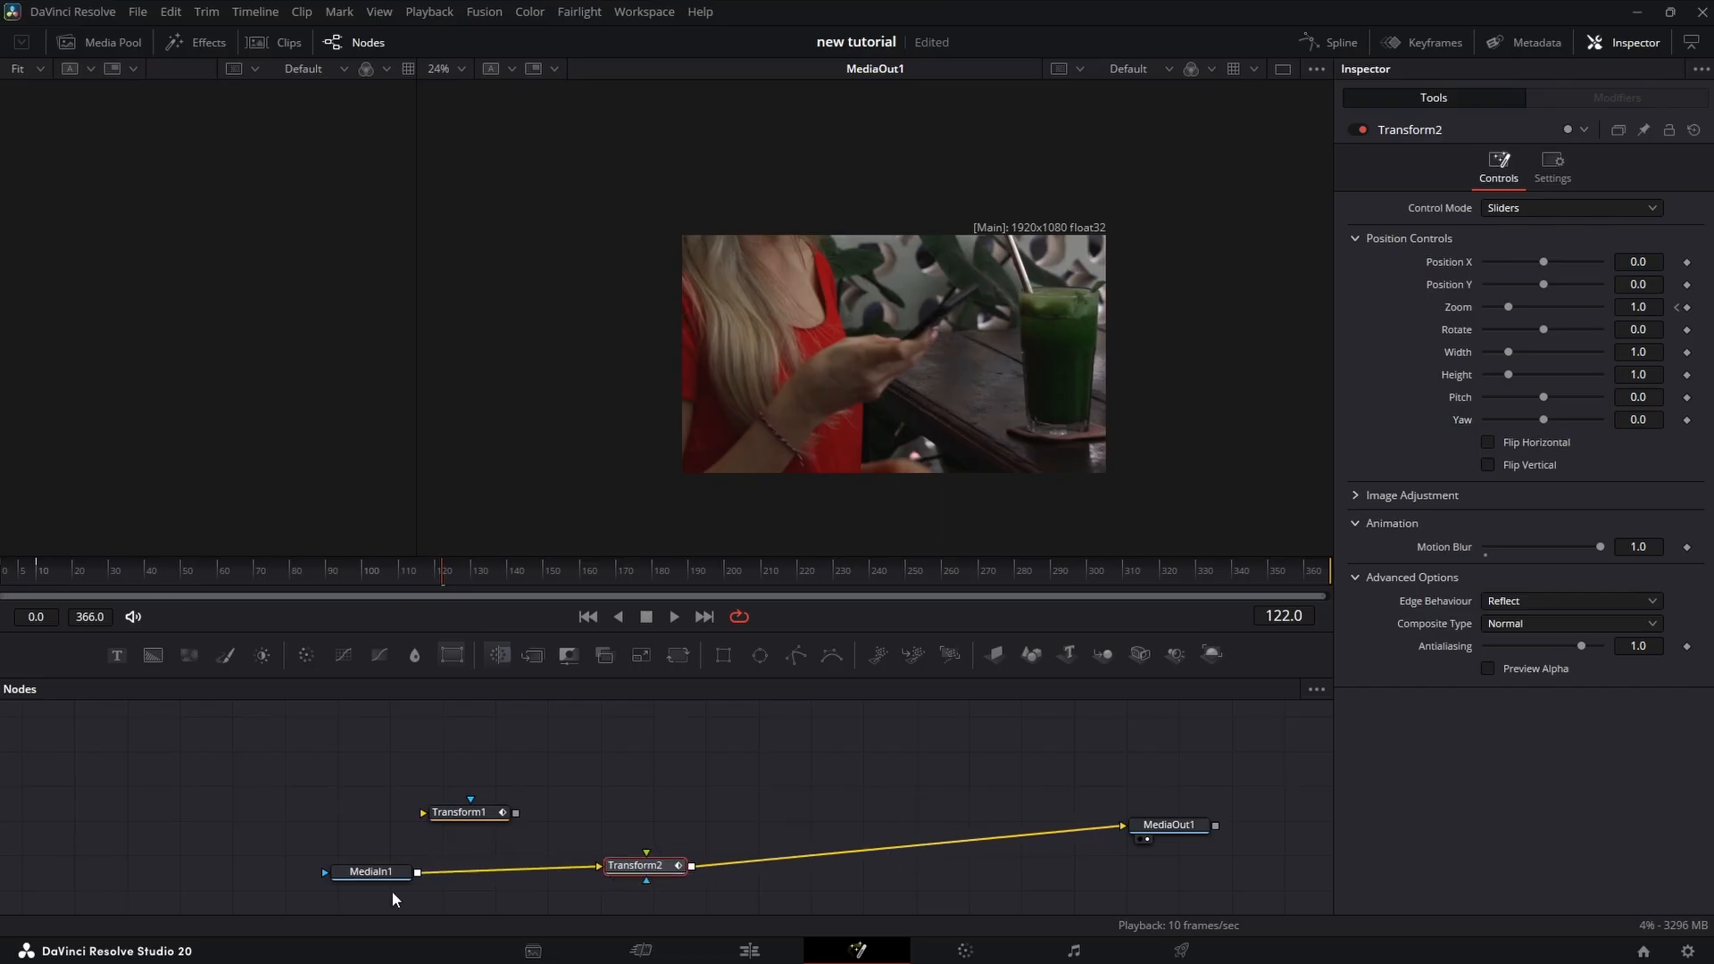
drag(375, 871, 256, 865)
drag(468, 812, 450, 815)
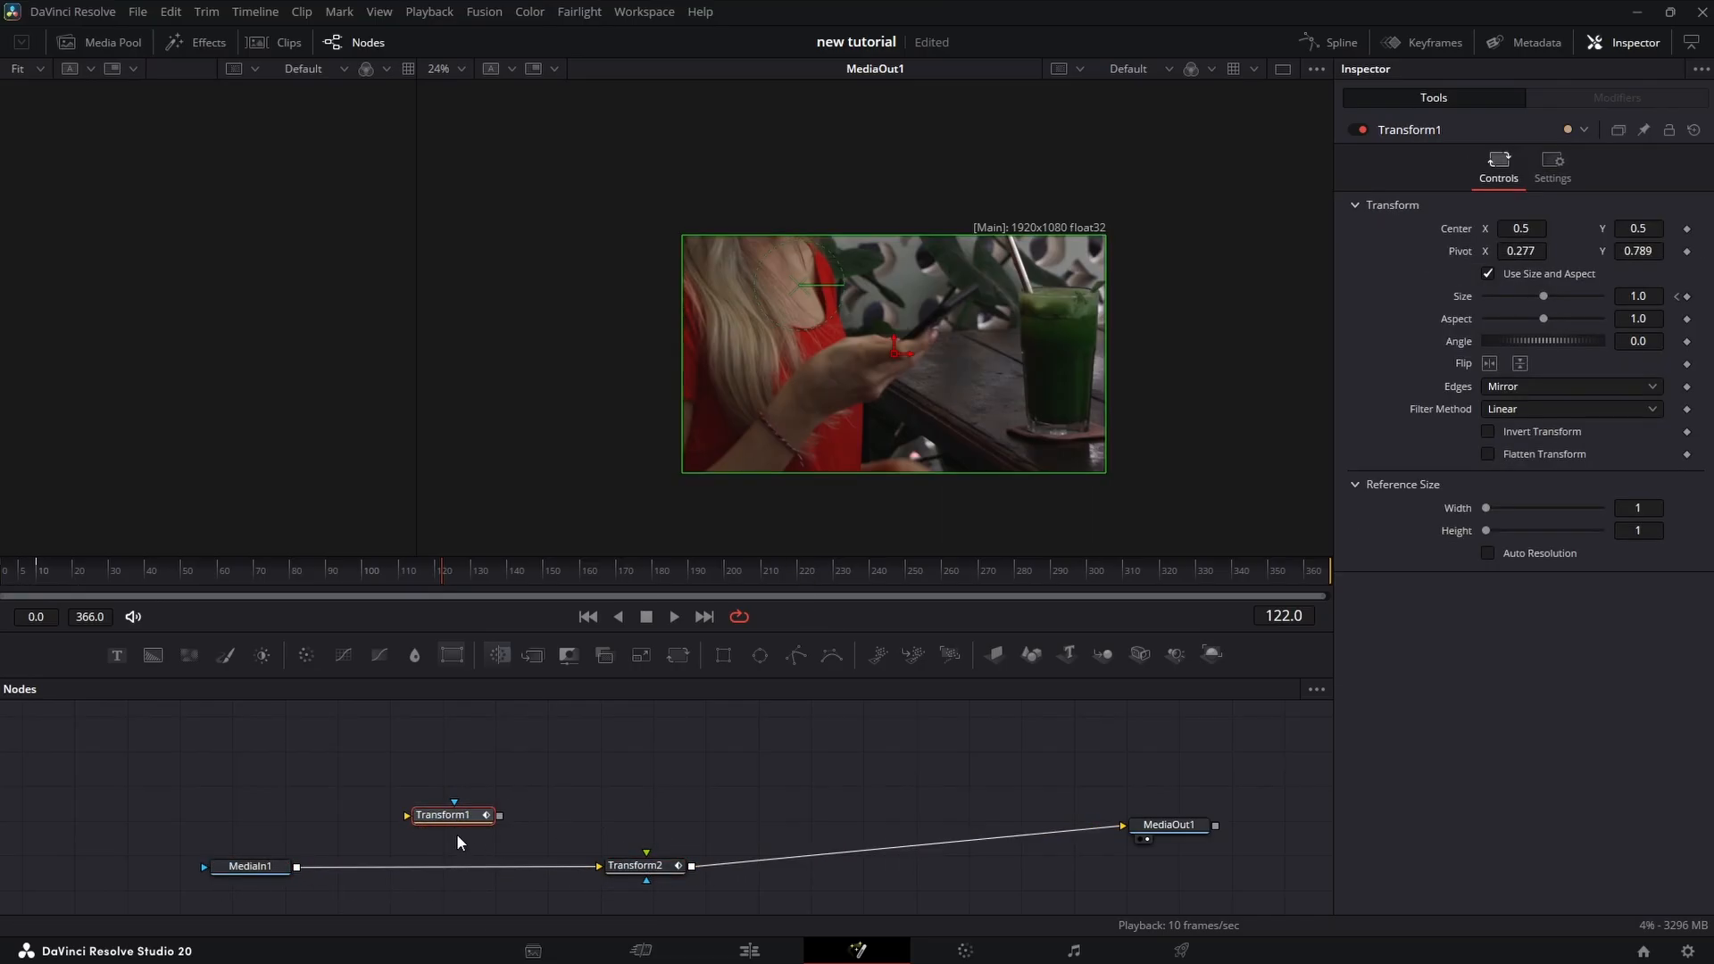
mouse_move(452, 821)
mouse_down()
mouse_move(429, 796)
mouse_move(428, 815)
mouse_move(480, 811)
mouse_move(464, 817)
mouse_up()
click(661, 870)
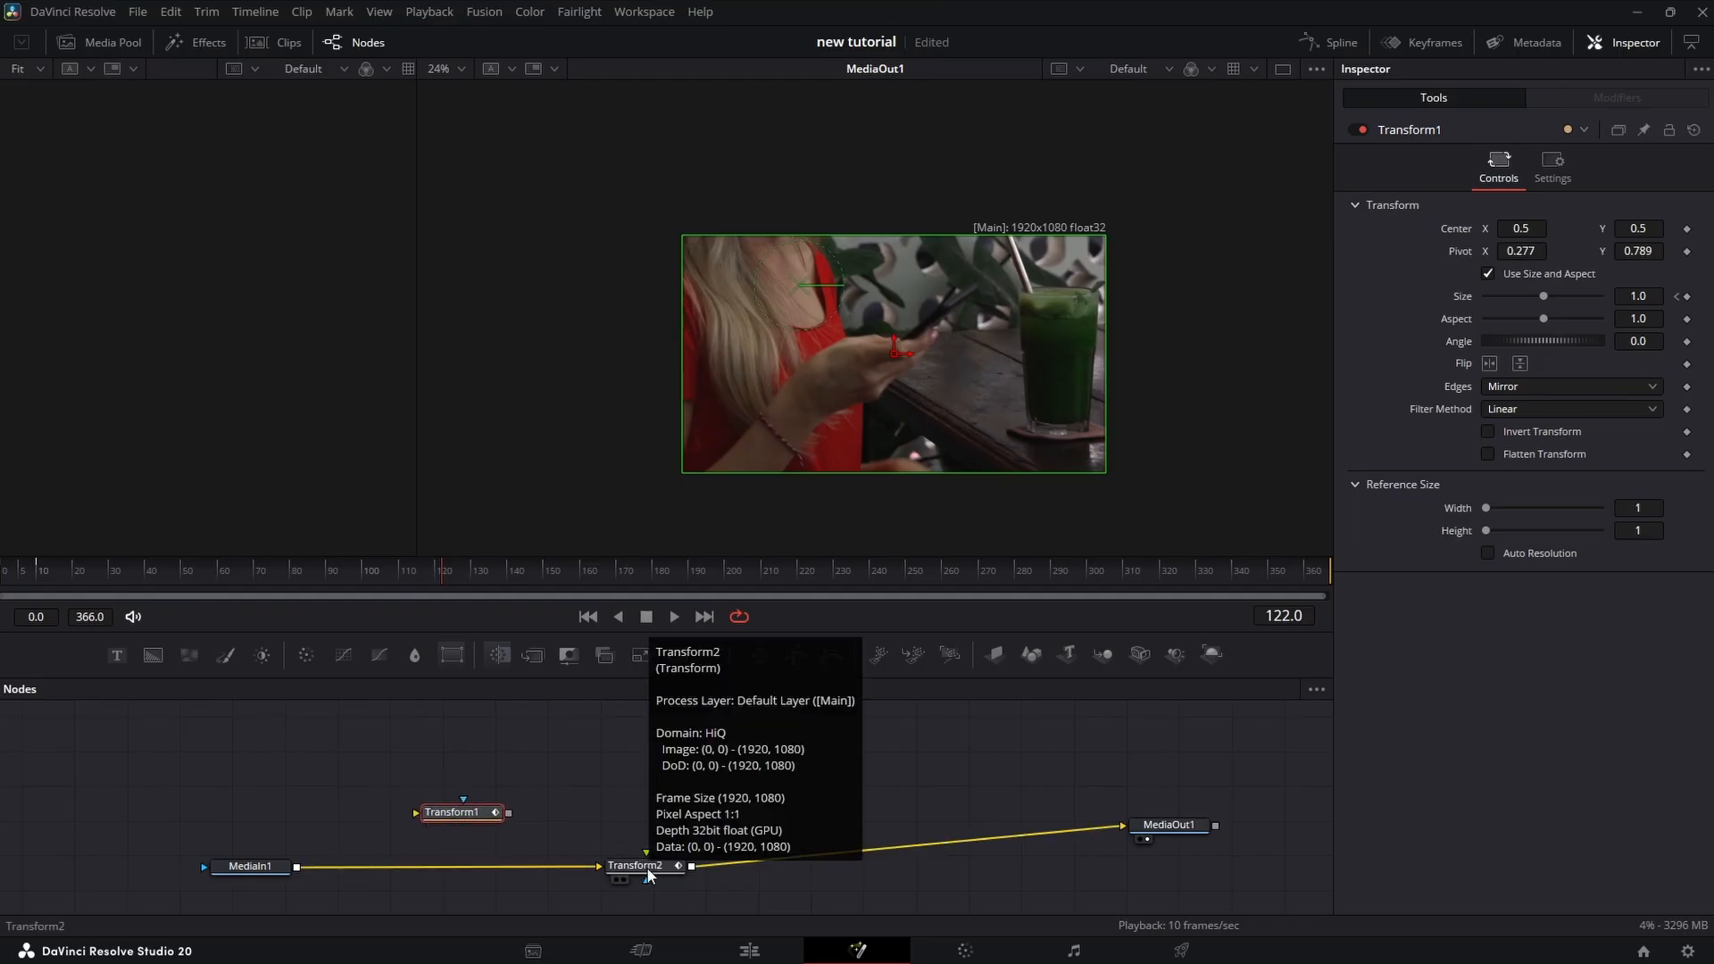
mouse_move(644, 866)
mouse_down()
mouse_move(669, 844)
mouse_move(672, 860)
mouse_up()
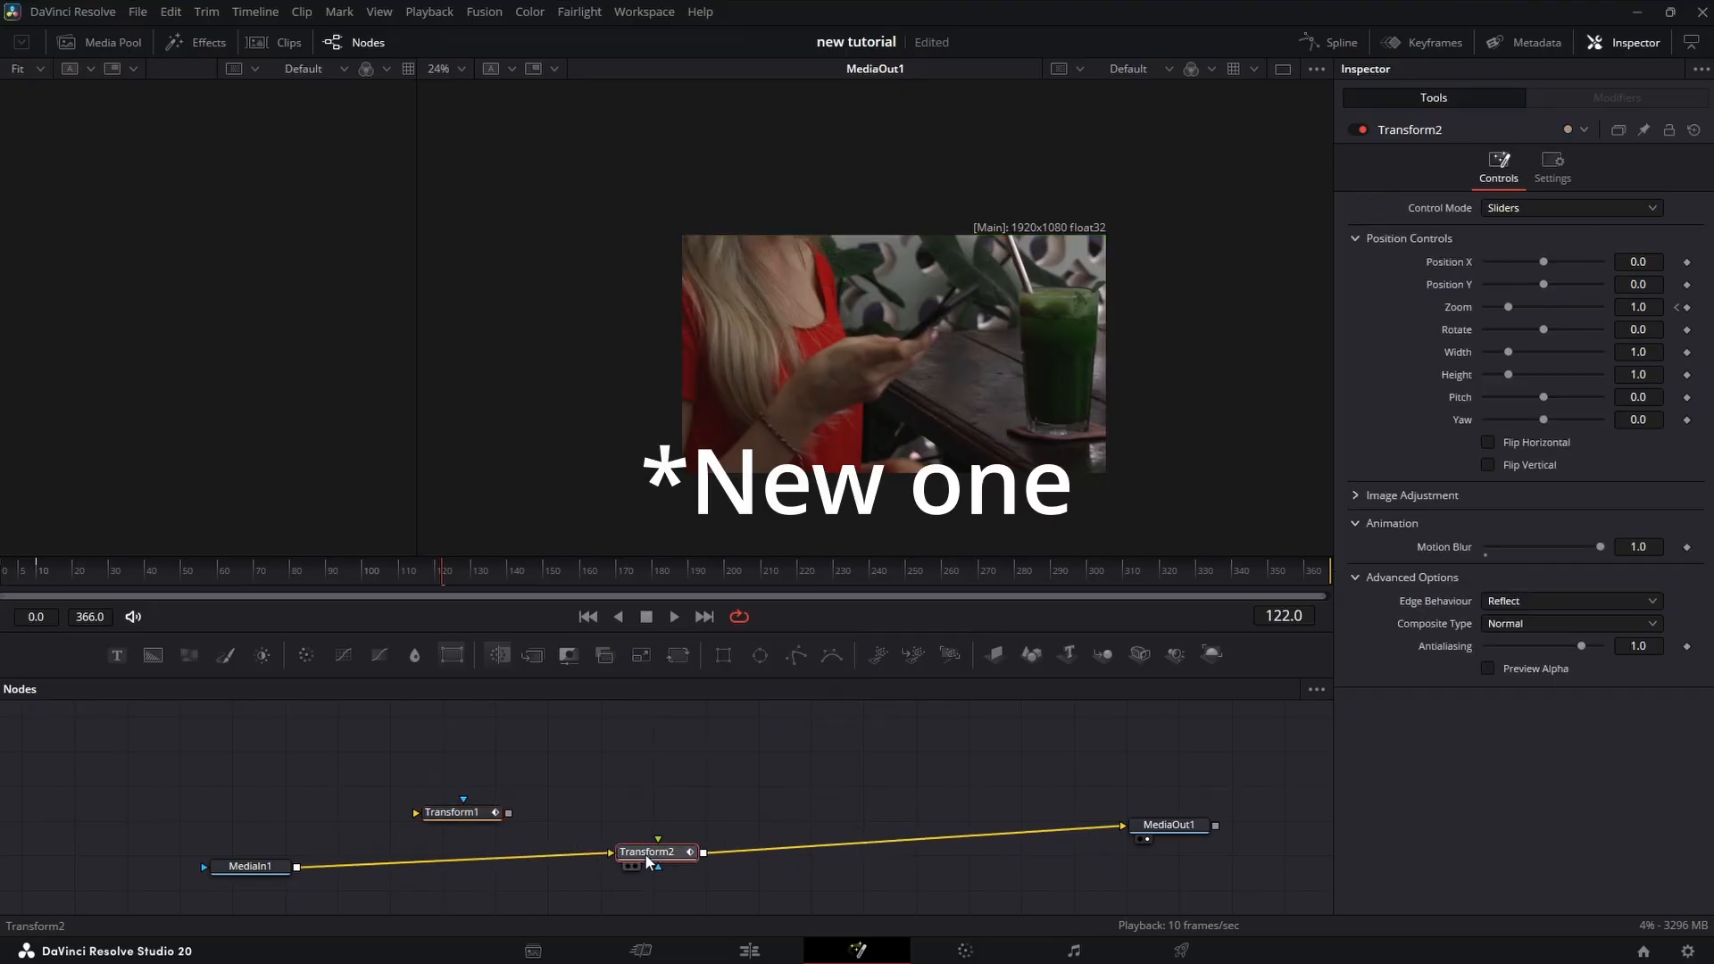
key(Delete)
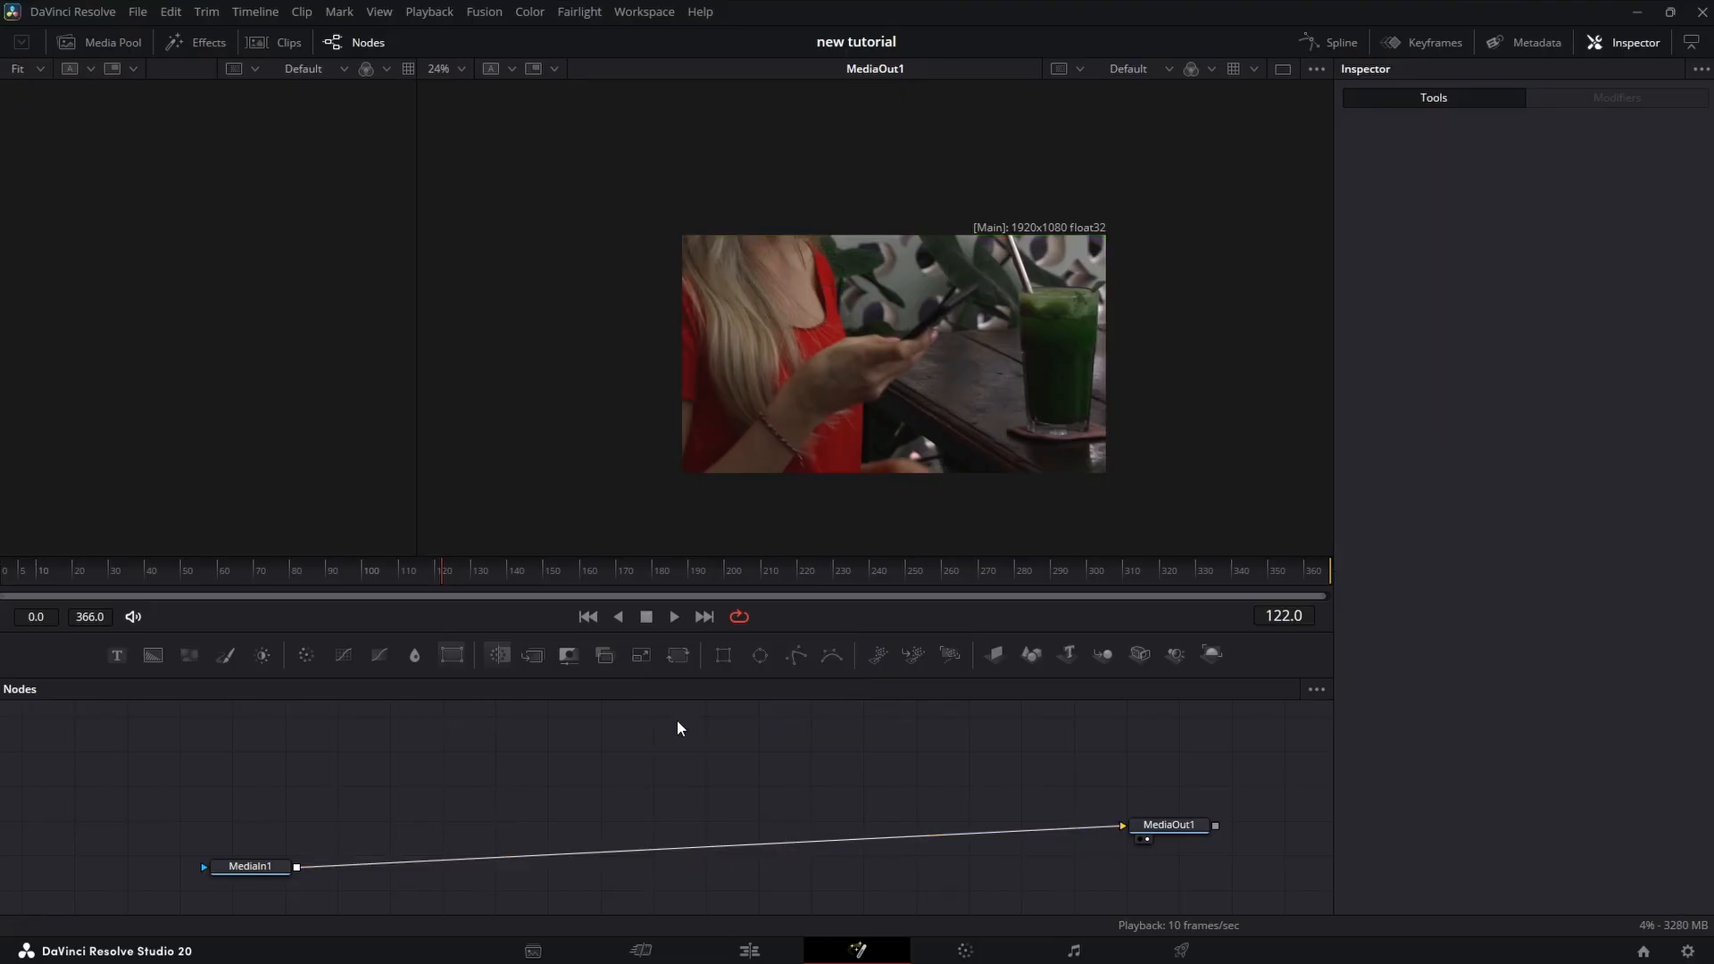
Step: Add a Rectangle mask node near MediaIn1 and move MediaIn1 closer to MediaOut1
drag(723, 655, 294, 802)
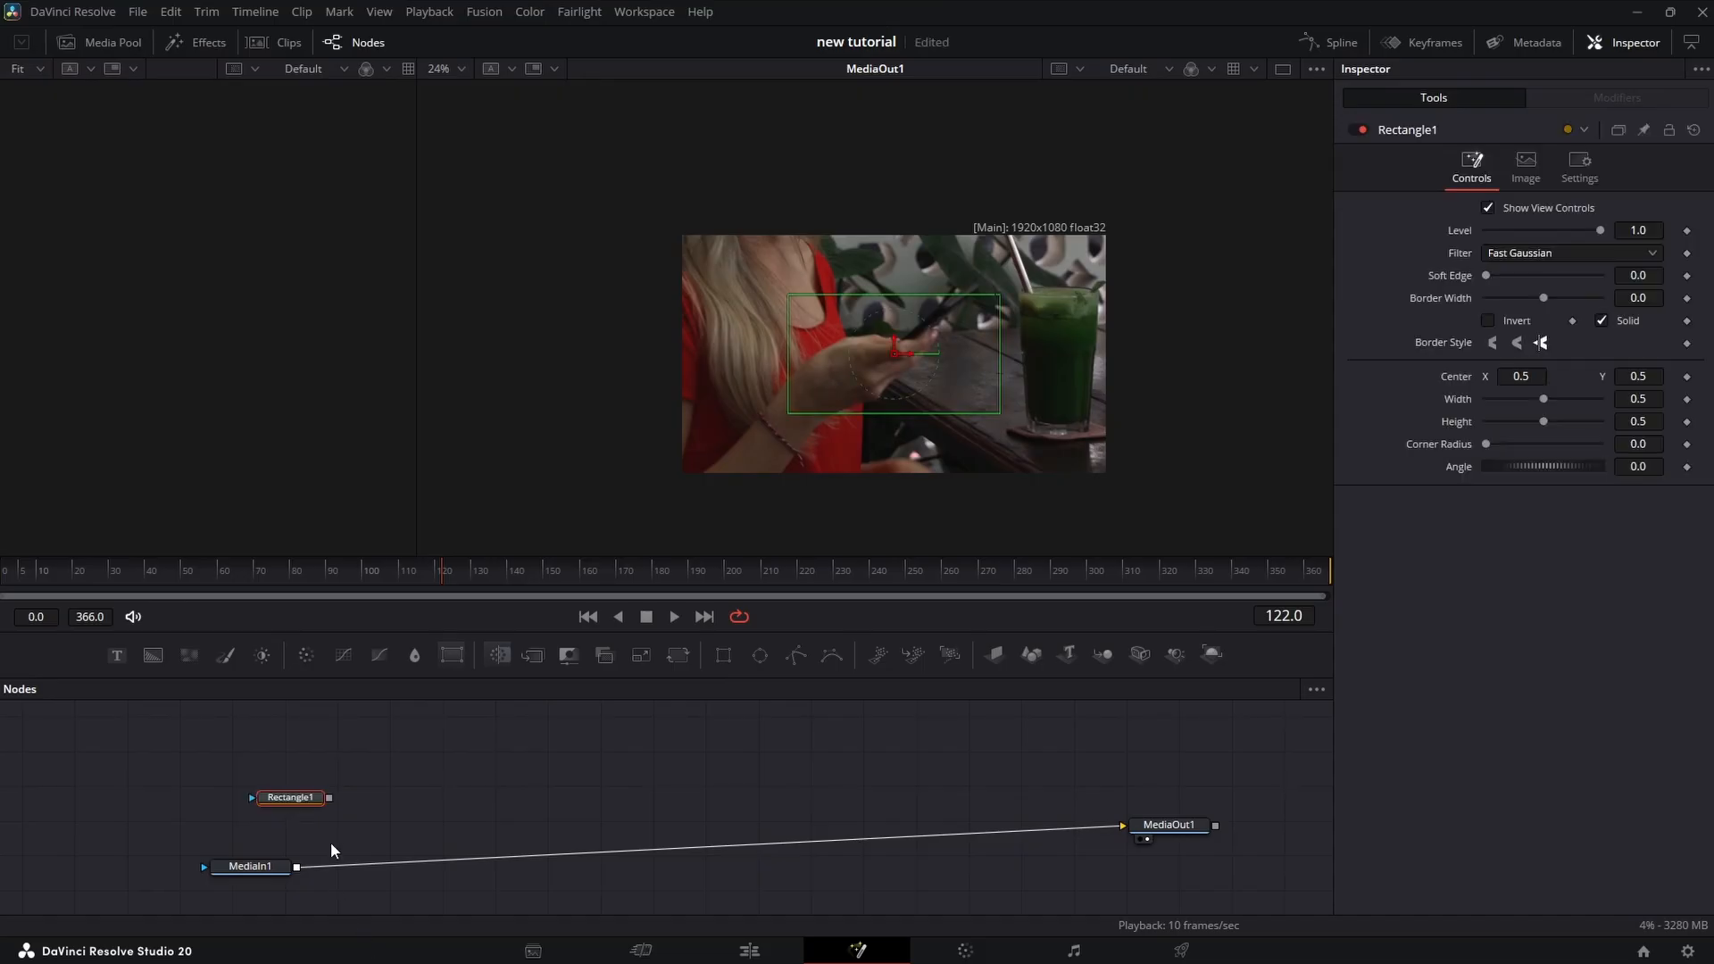
drag(268, 873, 334, 866)
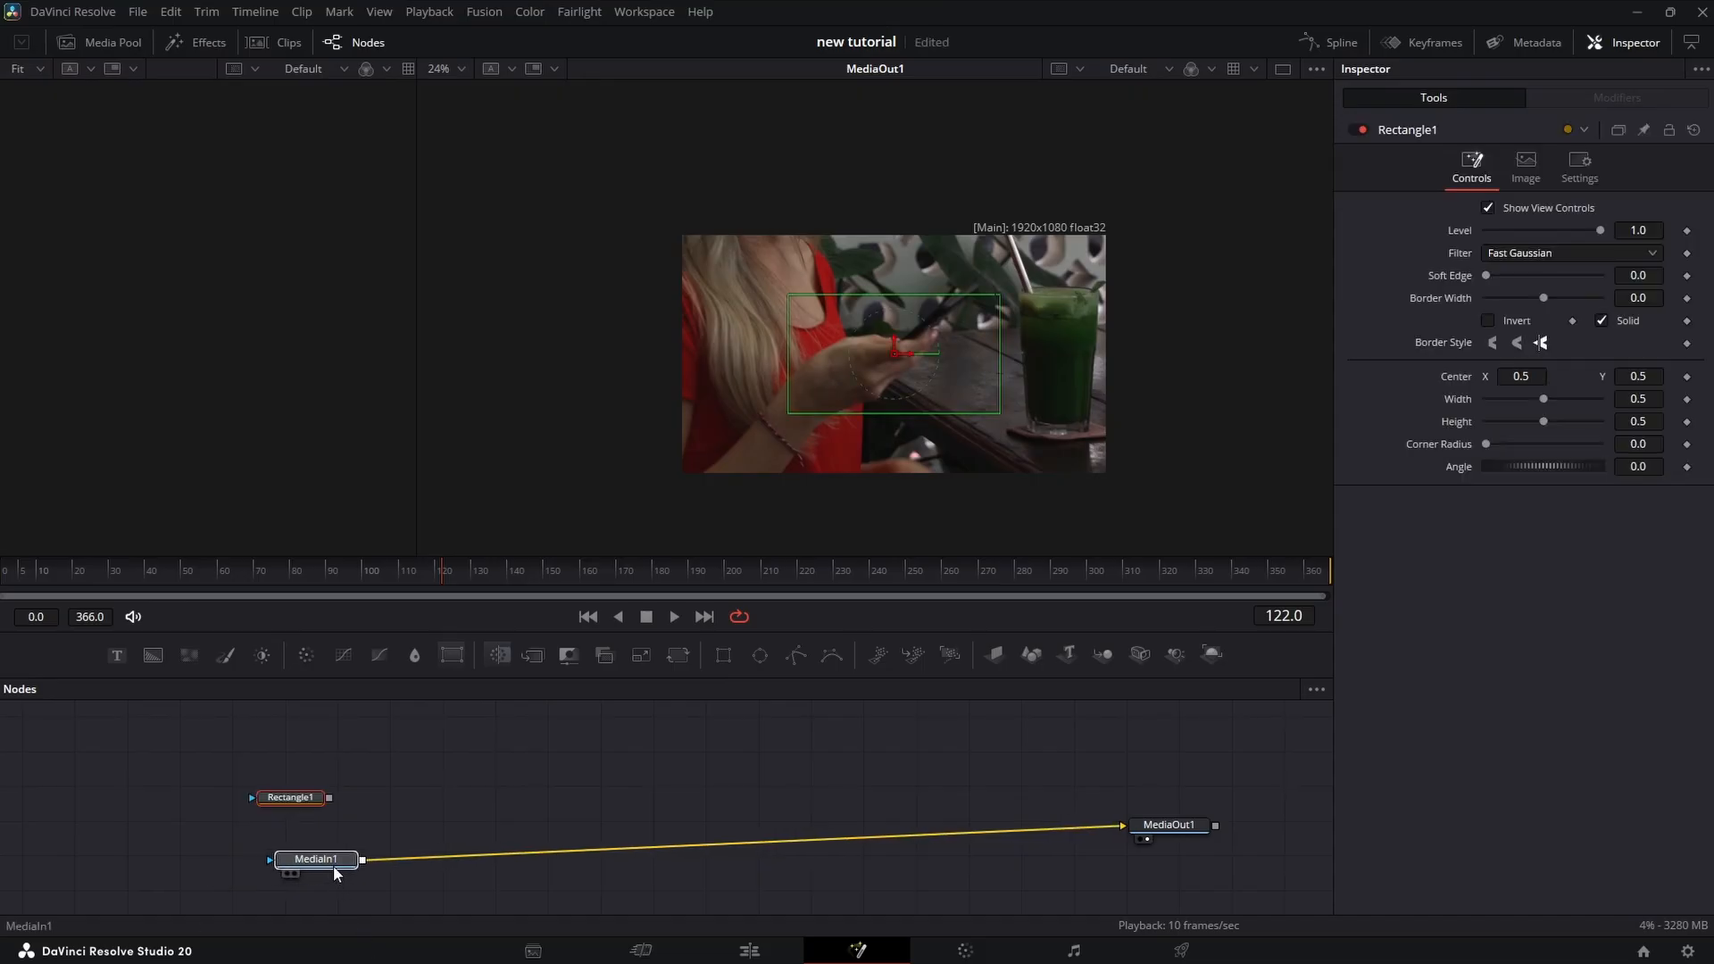
click(585, 789)
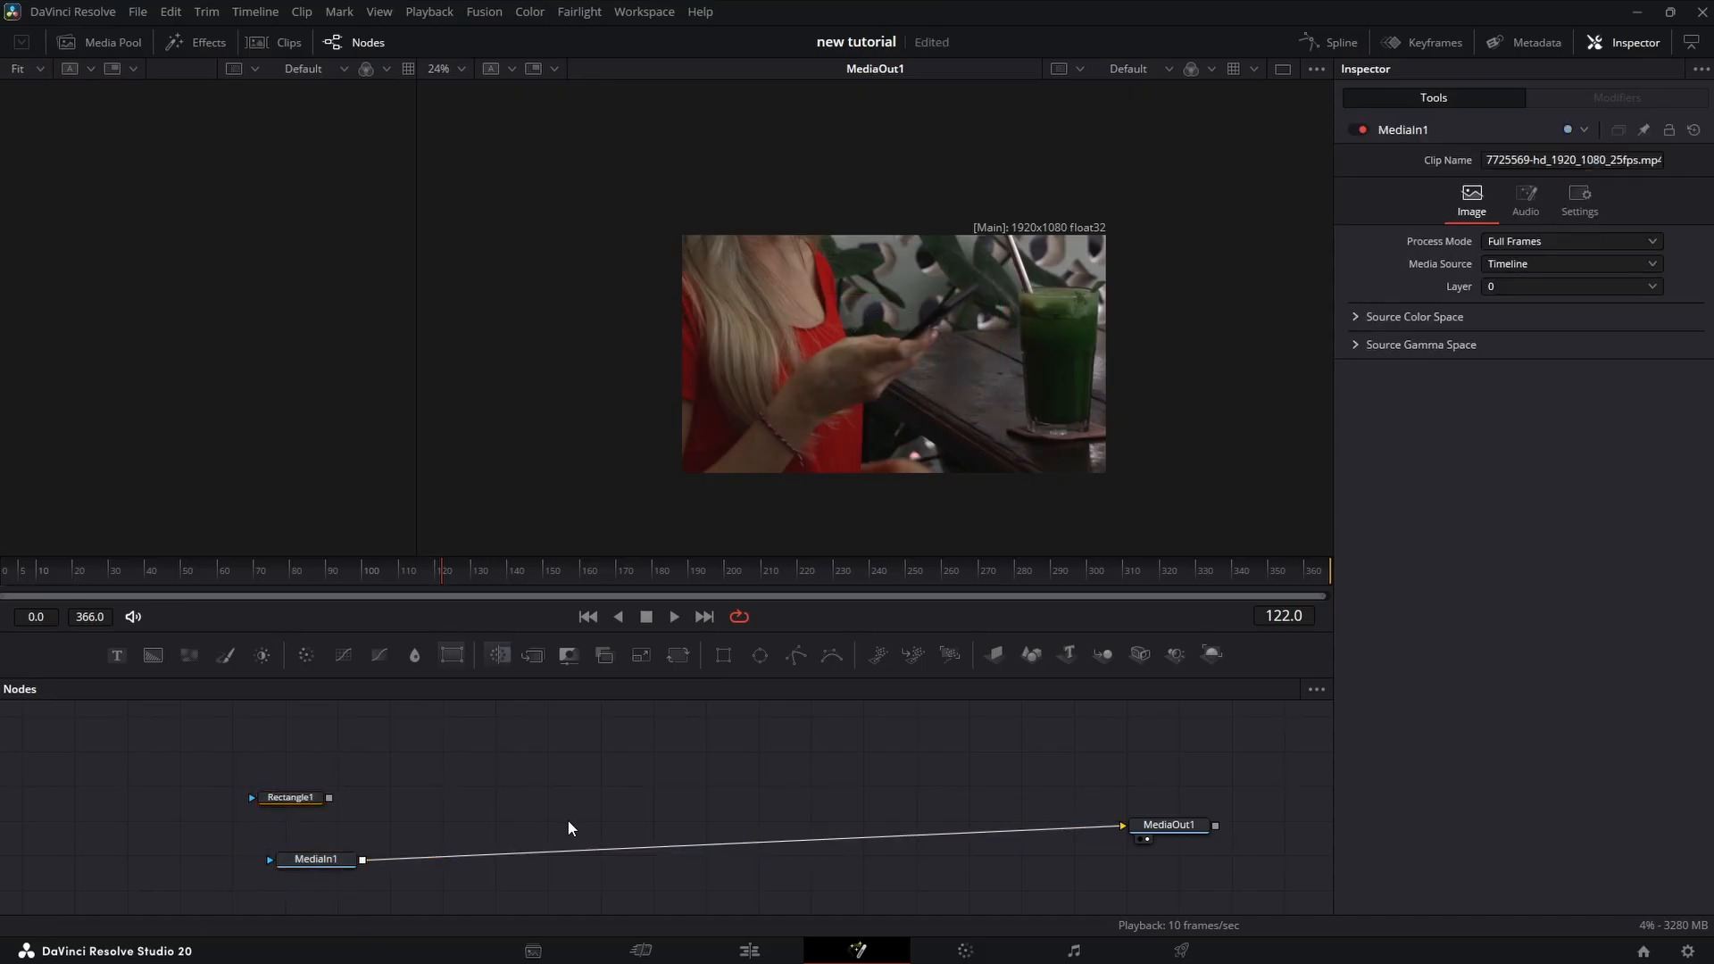
drag(316, 862, 375, 852)
click(239, 855)
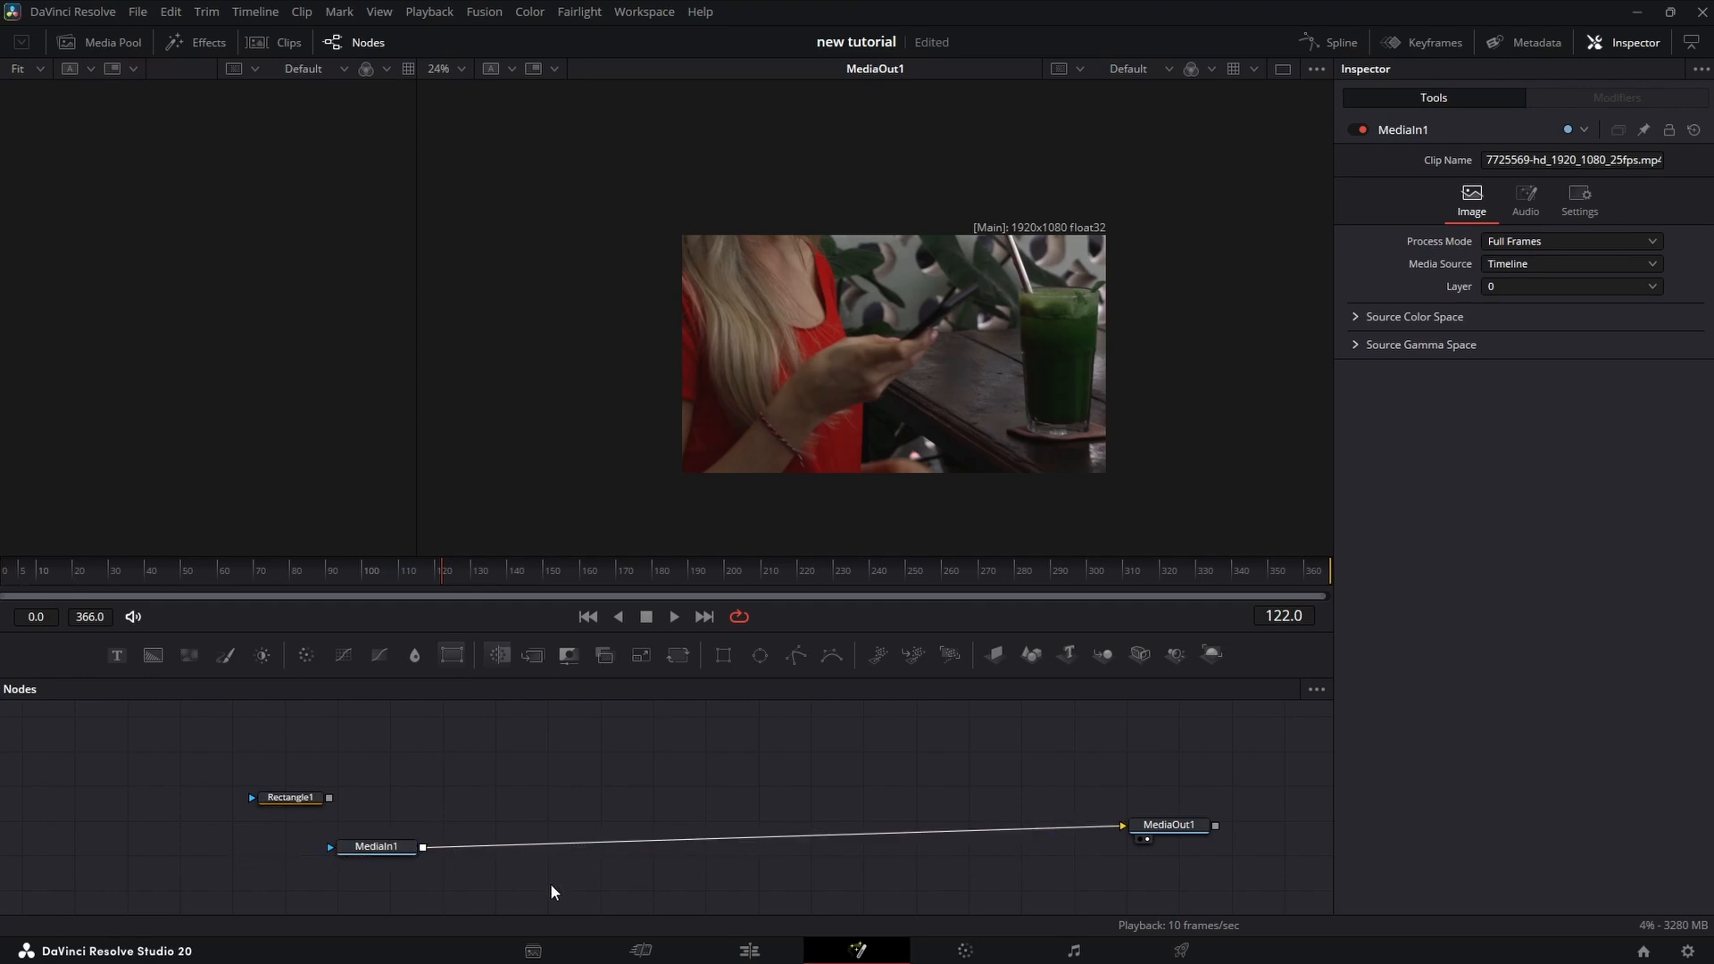
Step: Go to frame 37 and examine the edges of the scaled-down clip up close
mouse_move(136, 571)
mouse_down()
mouse_move(153, 577)
mouse_move(136, 567)
mouse_up()
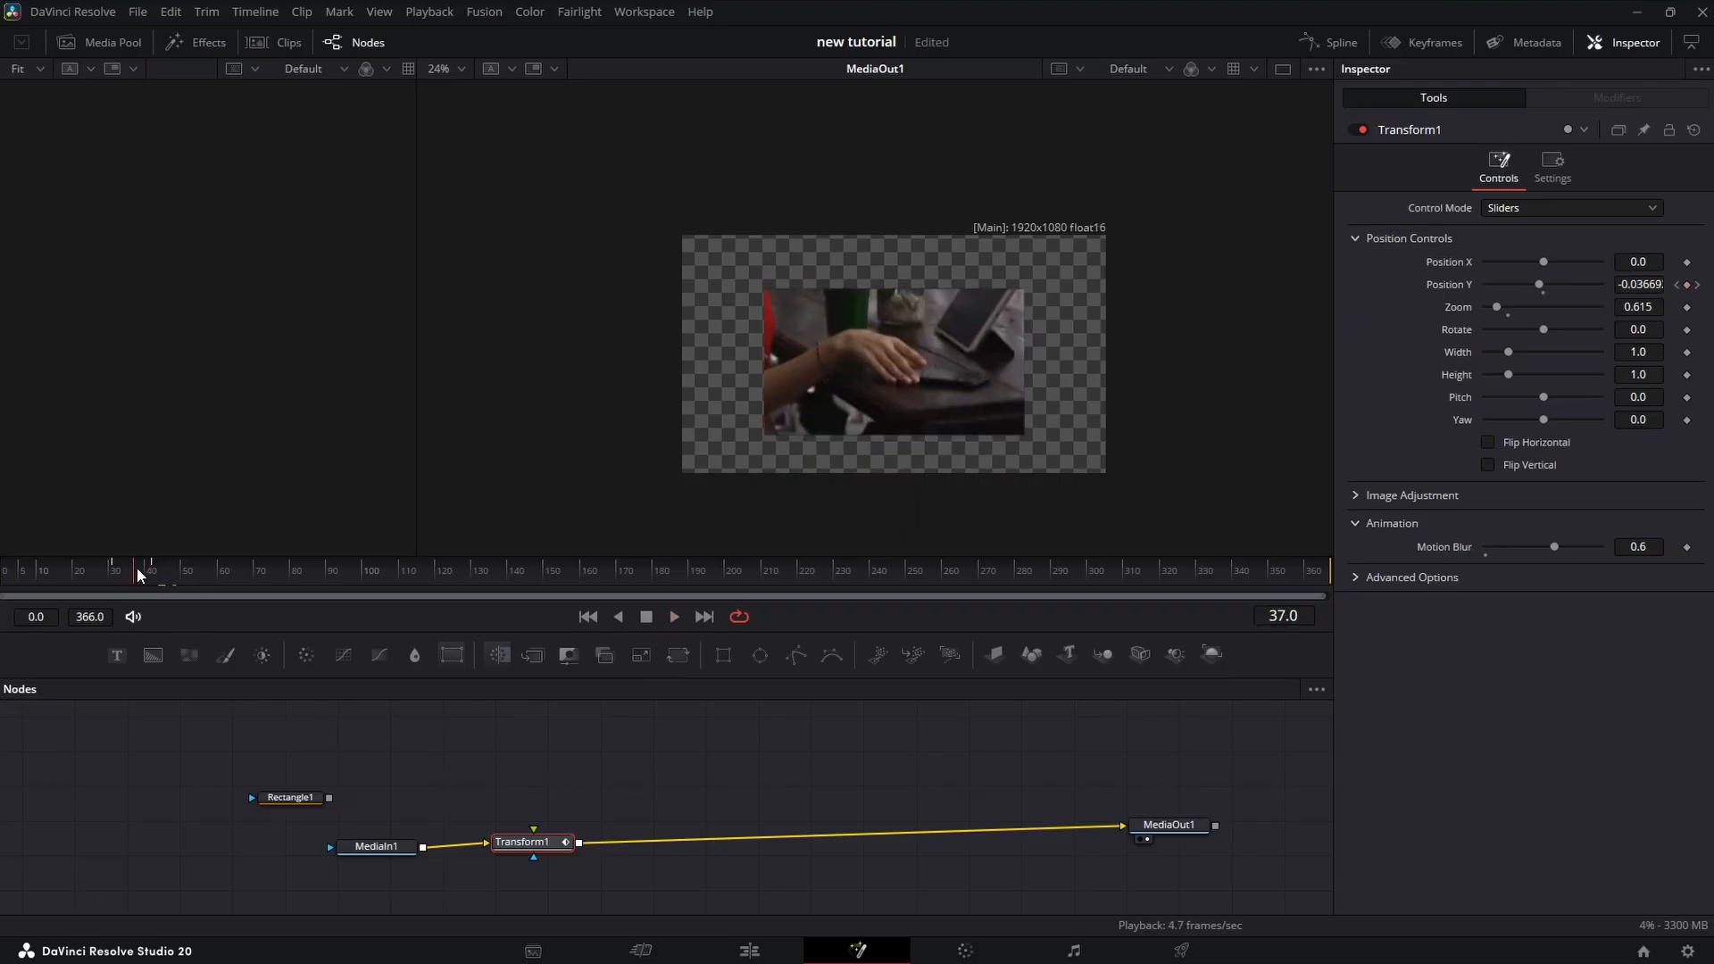
scroll(804, 473, up, 10)
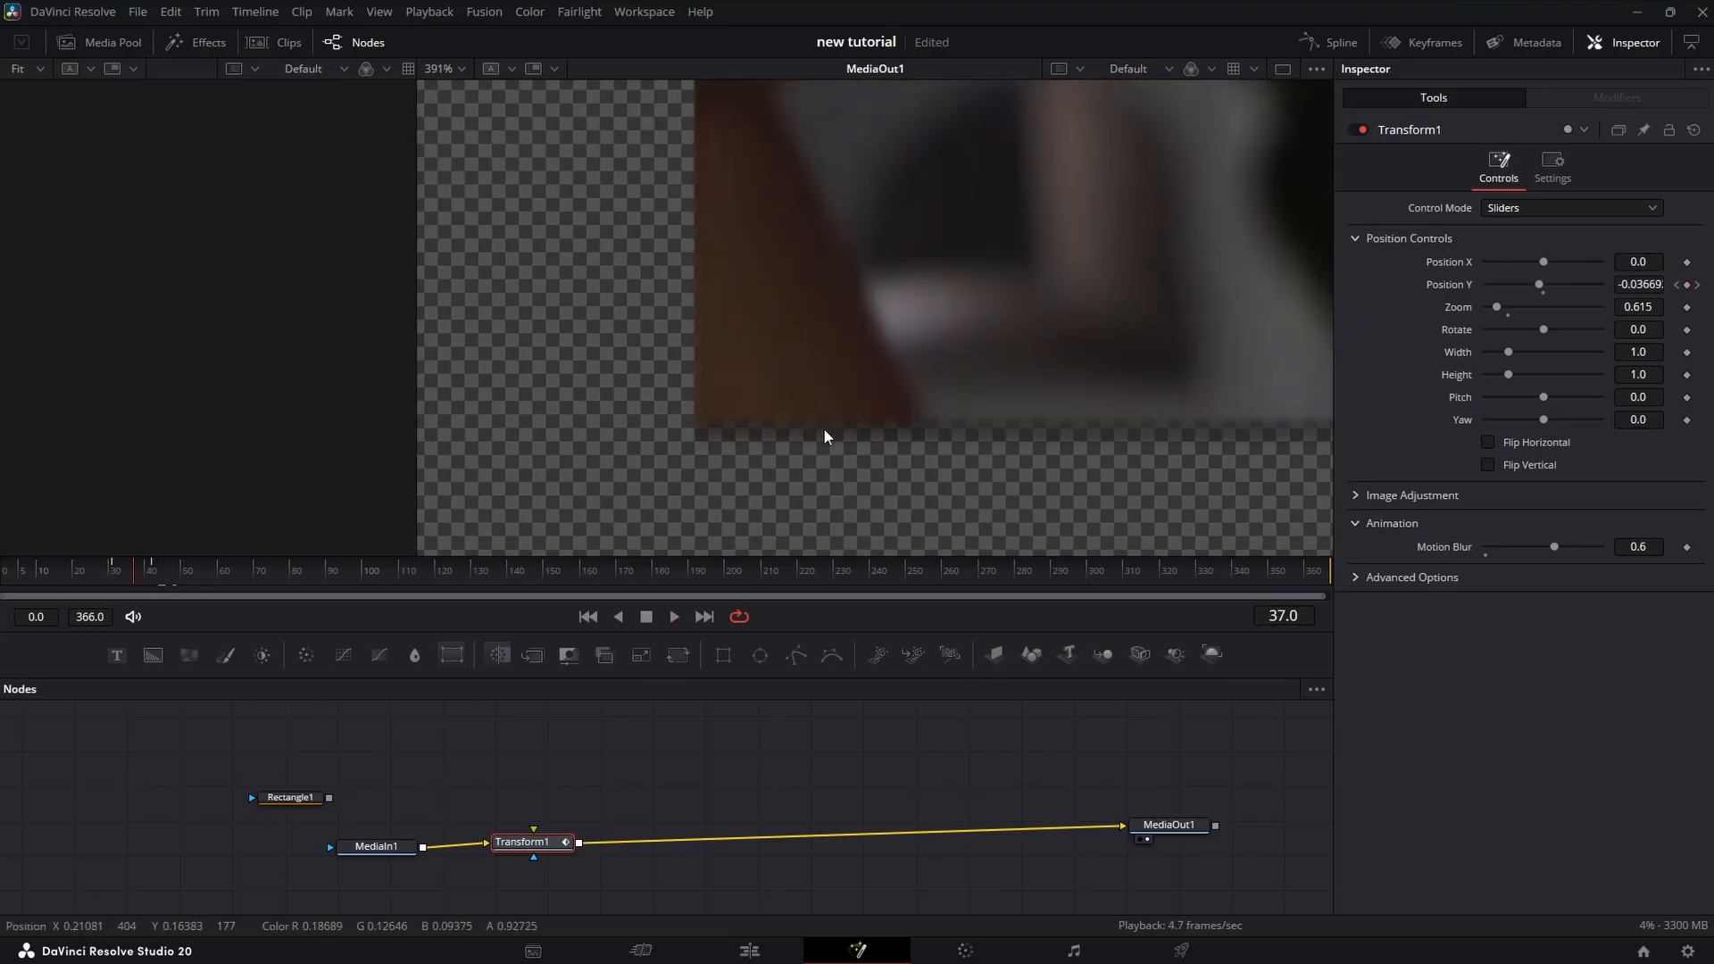
scroll(838, 398, down, 10)
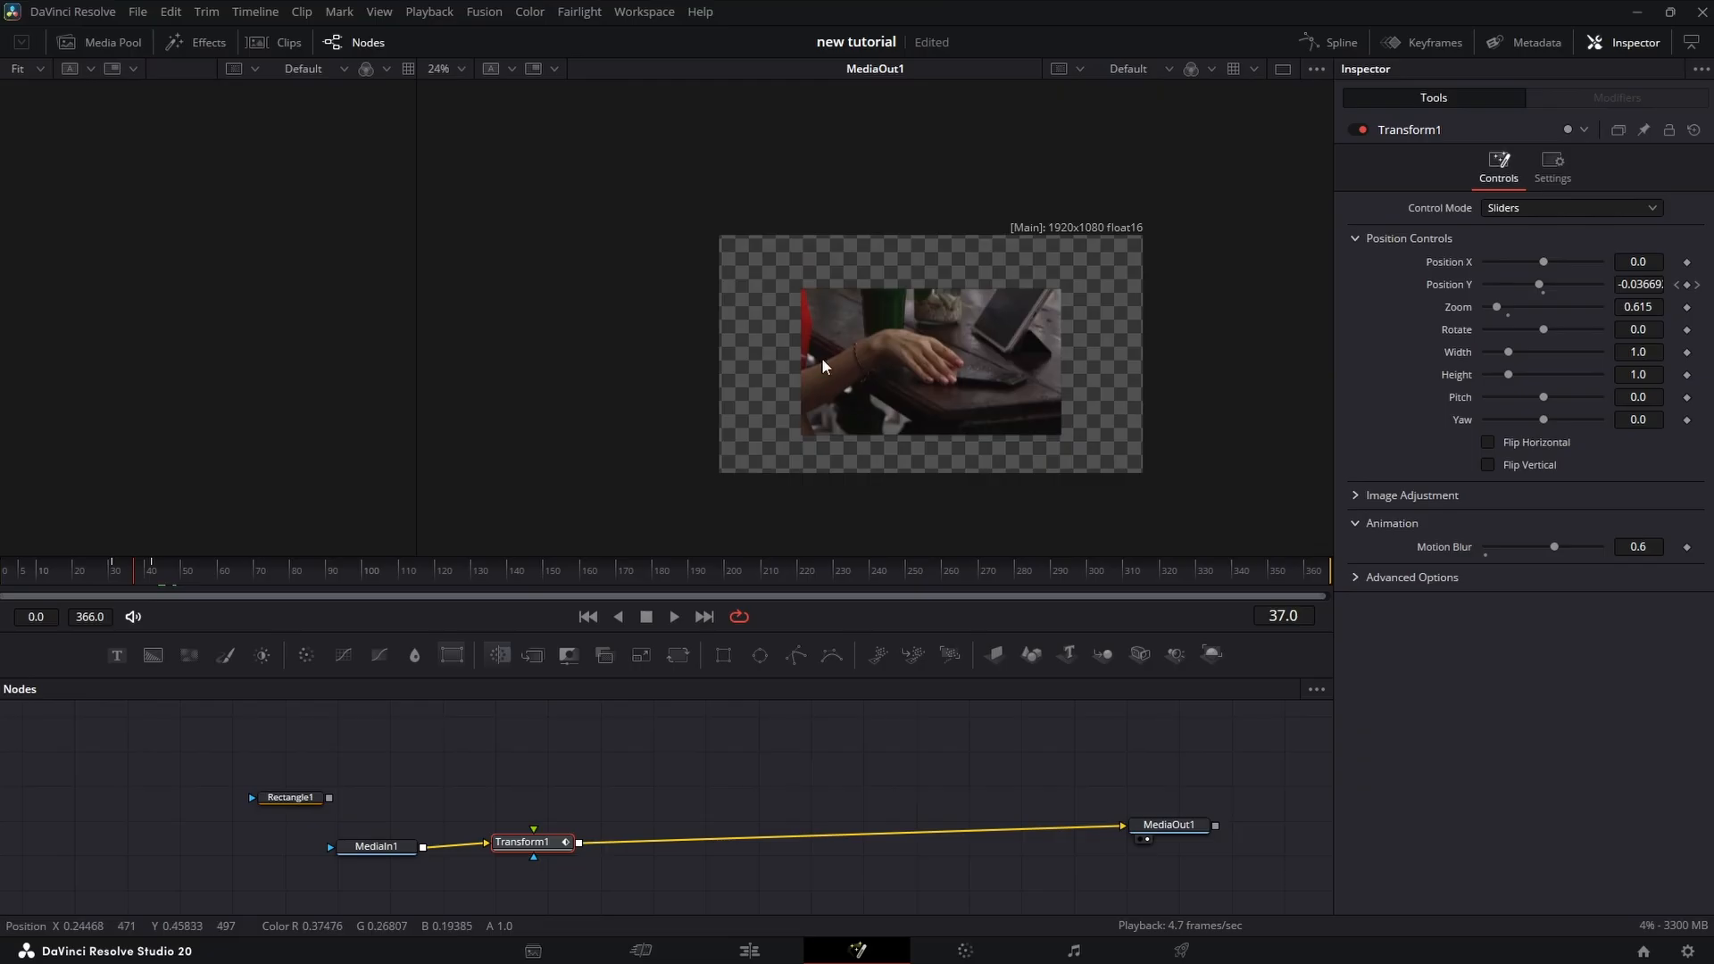
scroll(861, 379, up, 2)
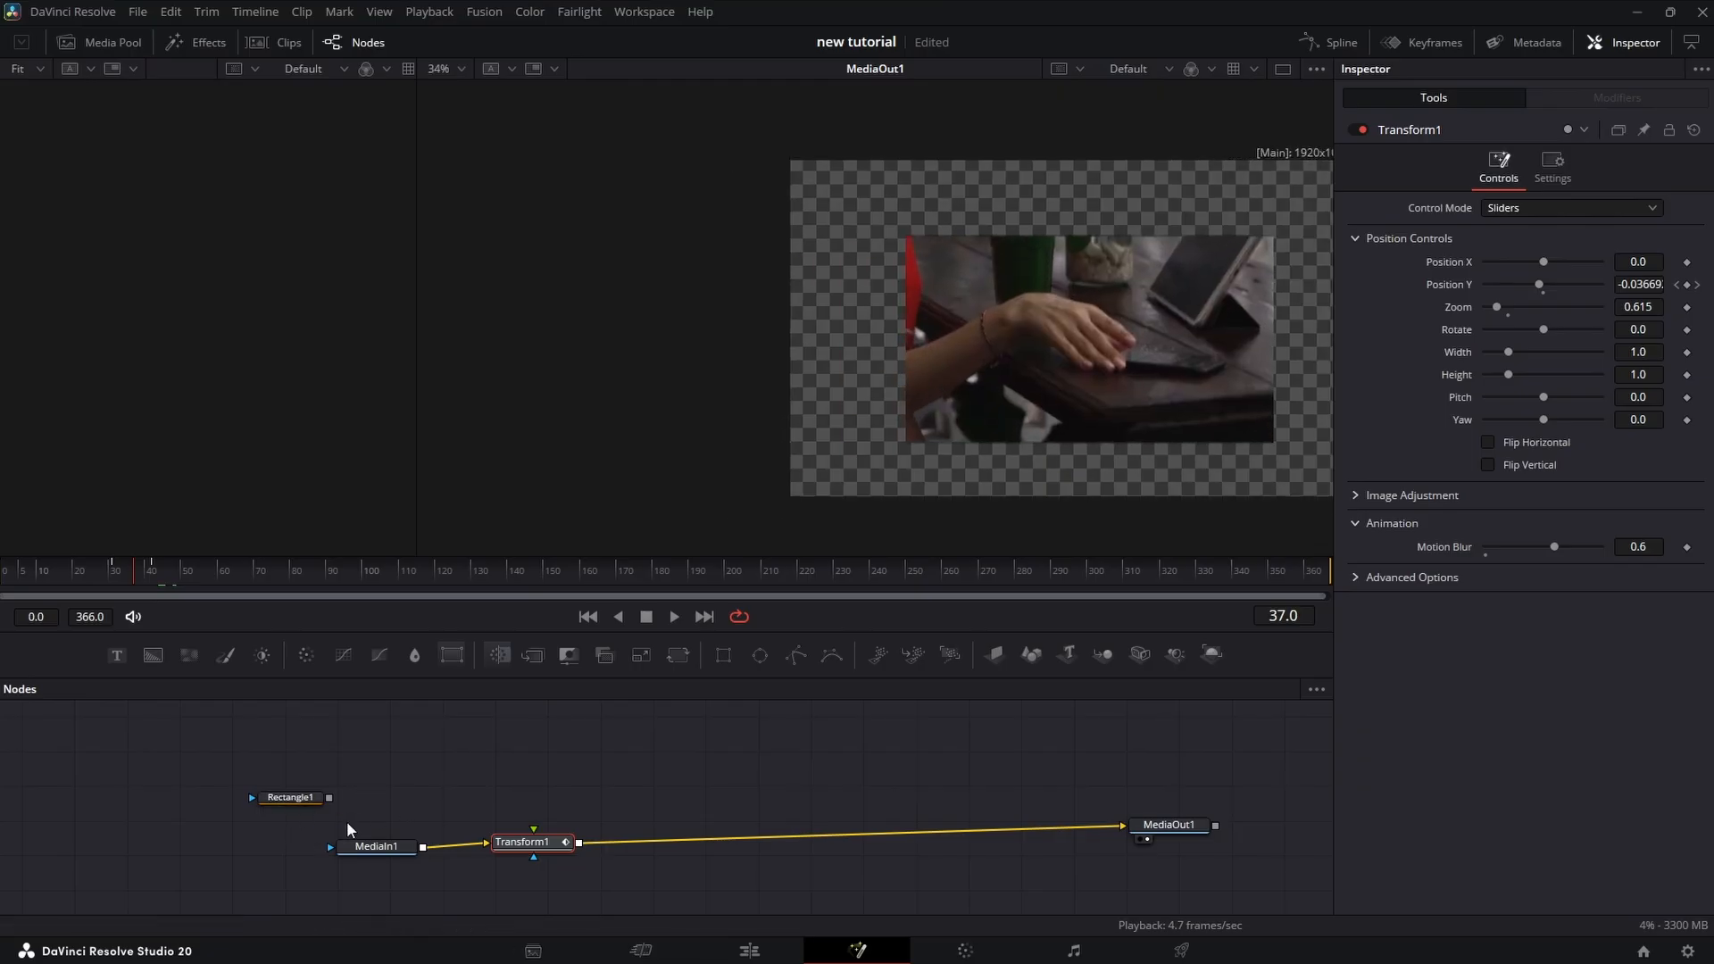
Step: Connect Rectangle1 to MediaIn1's mask input and set the rectangle's width and height to 1.0
drag(290, 797, 330, 847)
drag(212, 838, 230, 841)
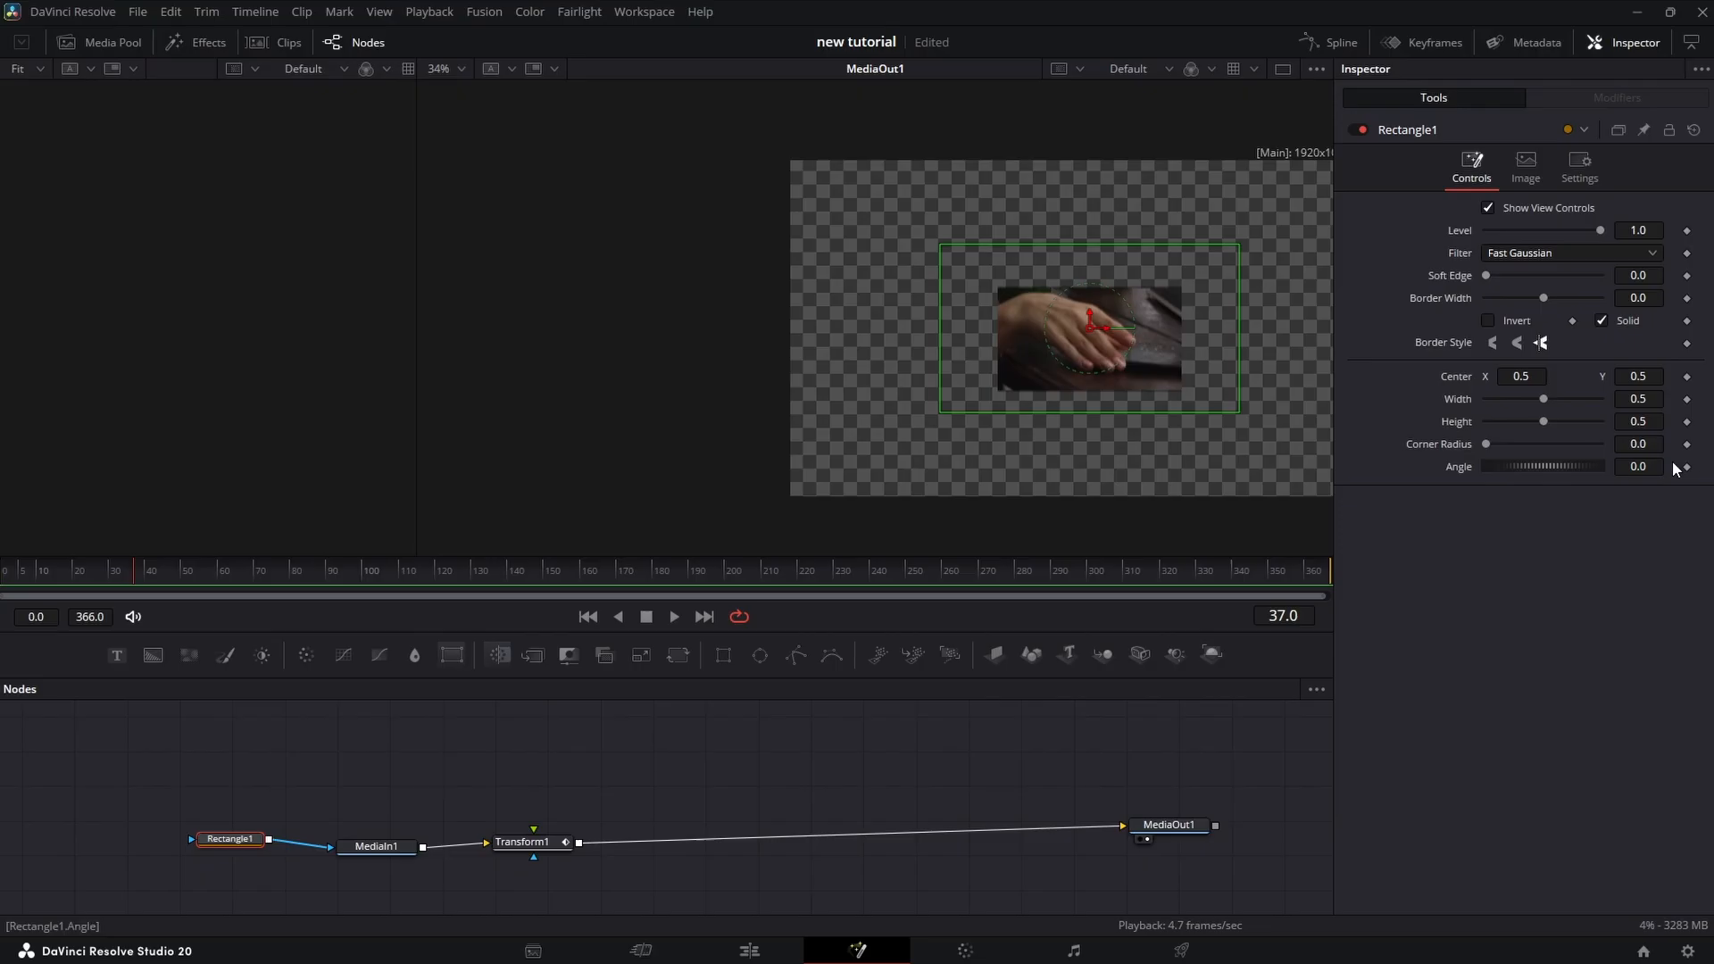
double_click(1645, 401)
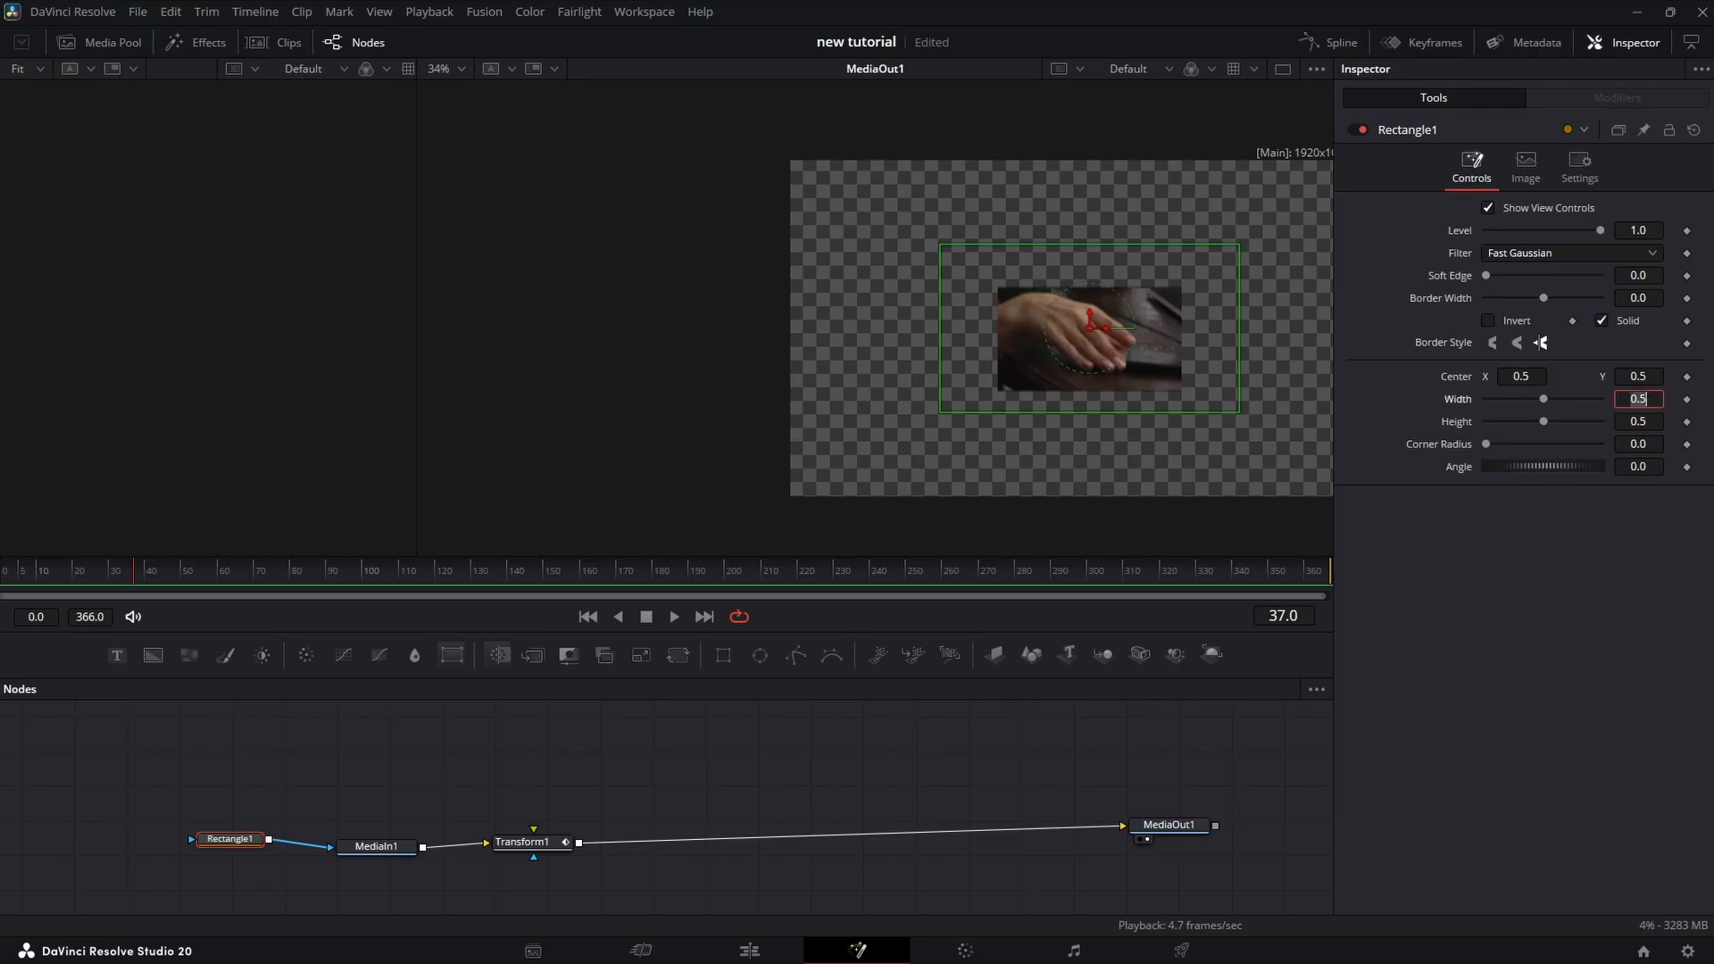
text(1)
key(Tab)
text(1)
key(Tab)
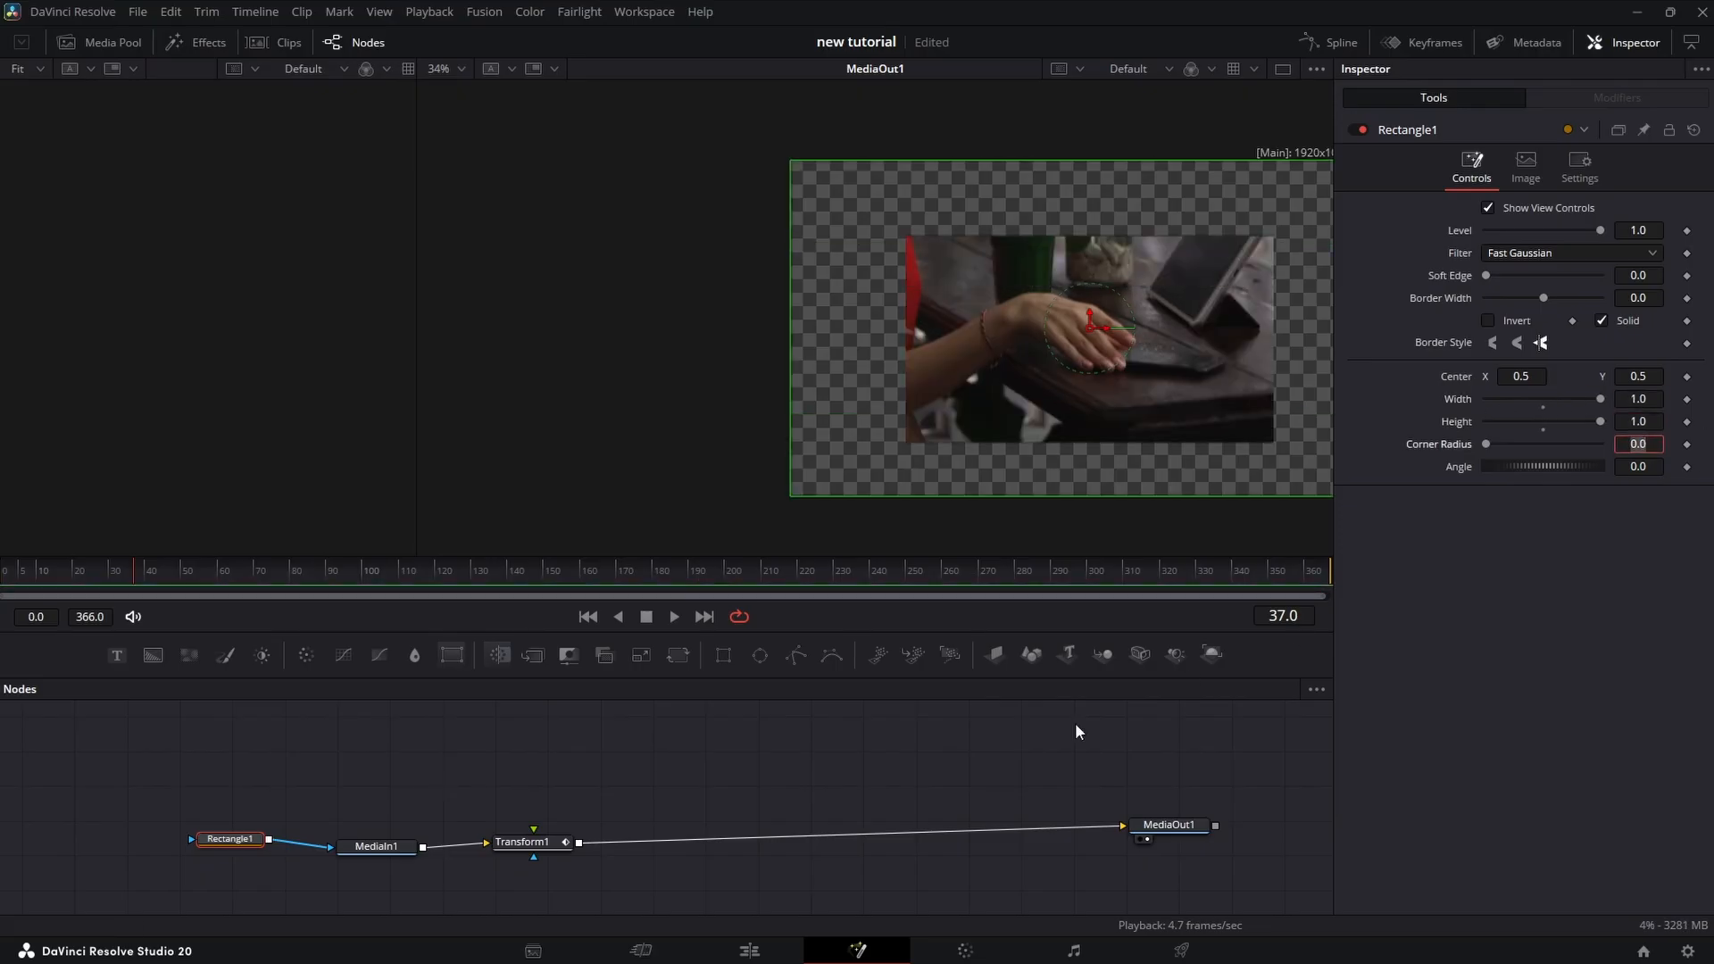
Step: Move Rectangle1 closer to MediaIn1, set its corner radius to 0.37, and inspect the clip's rounded corners
click(985, 735)
drag(223, 849, 253, 851)
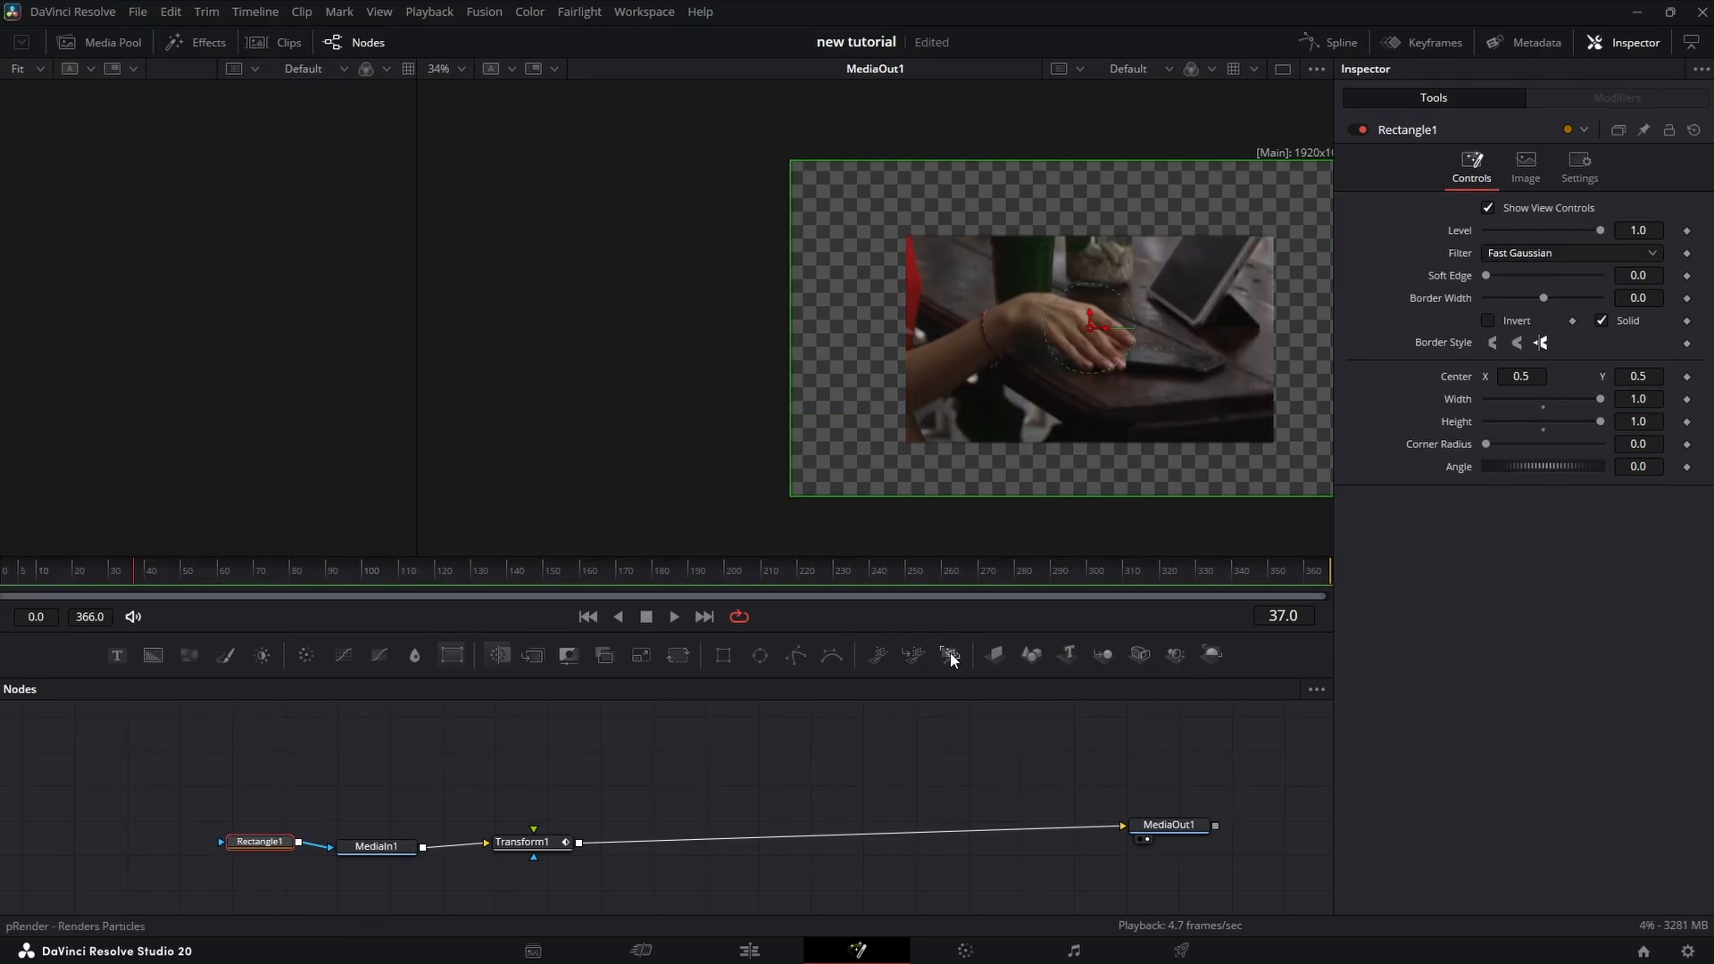
click(1584, 449)
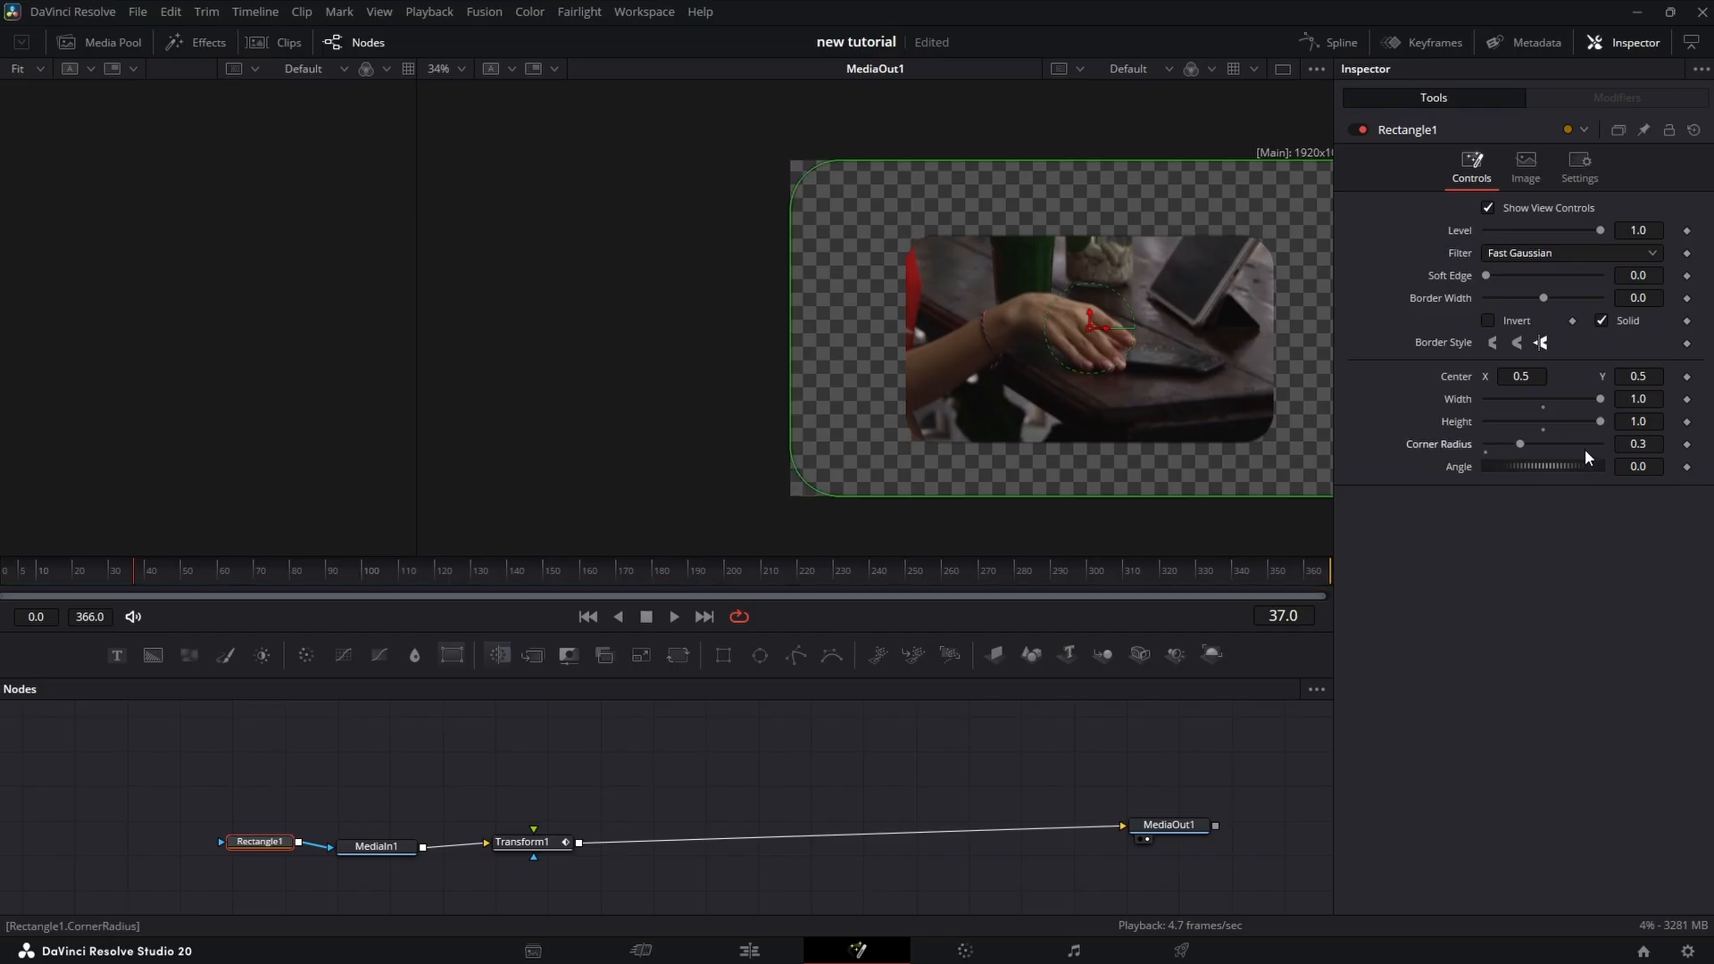
click(1528, 445)
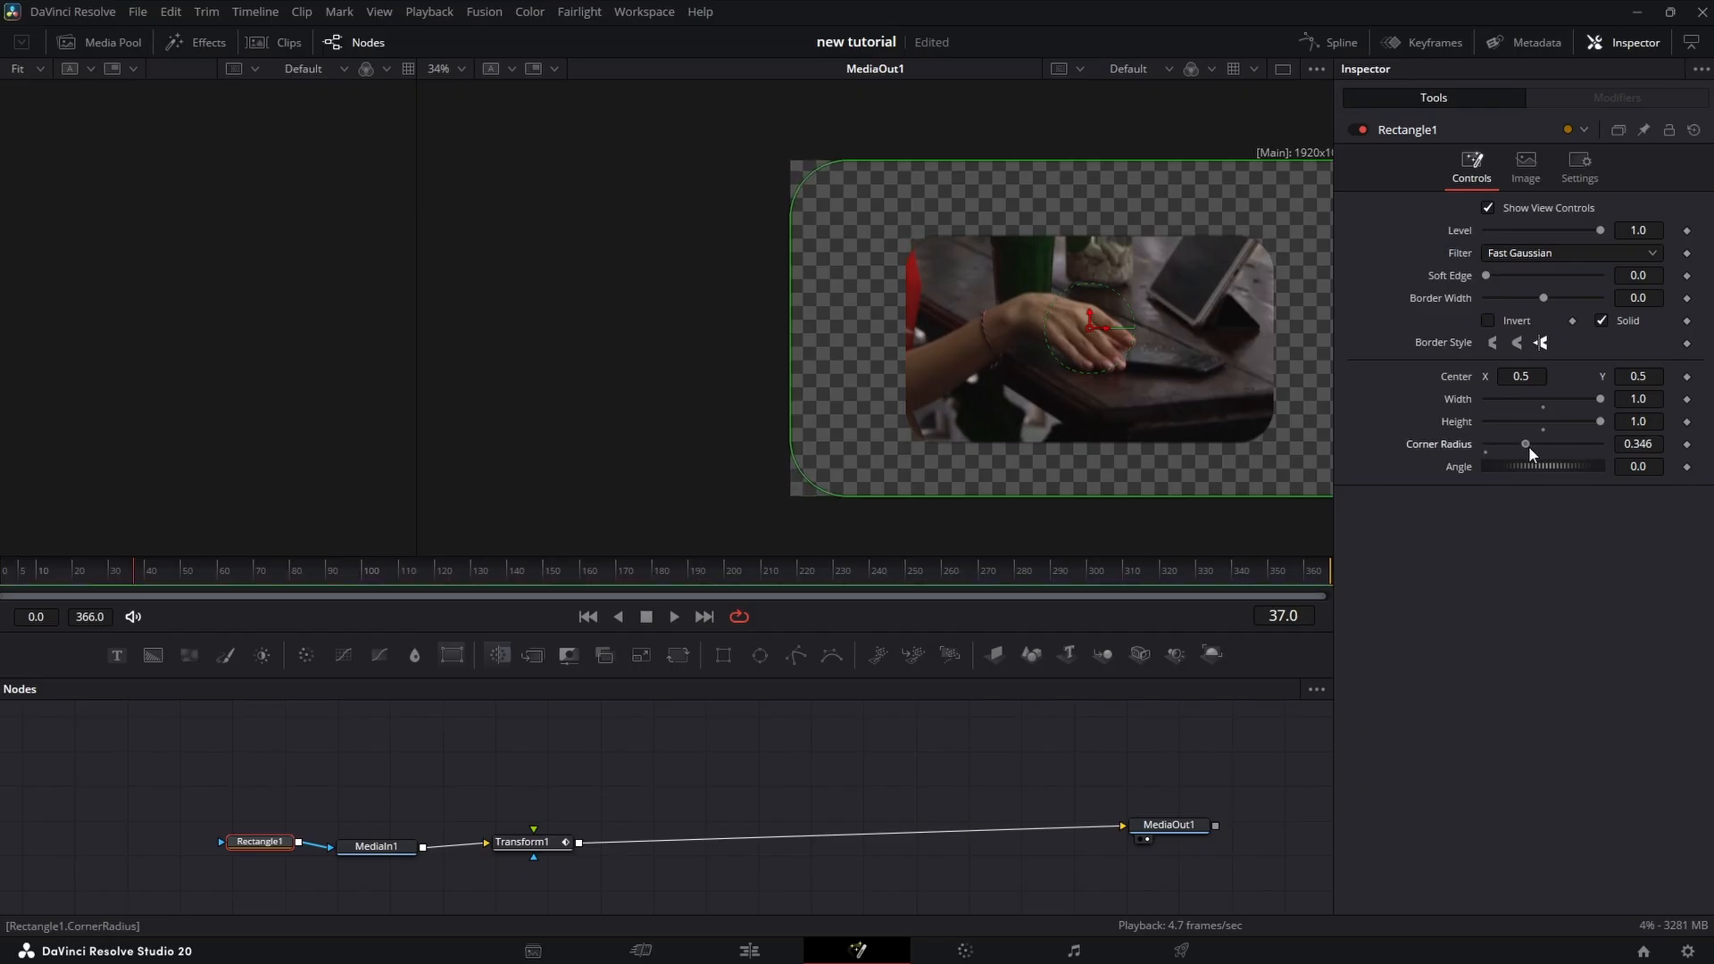
click(1148, 752)
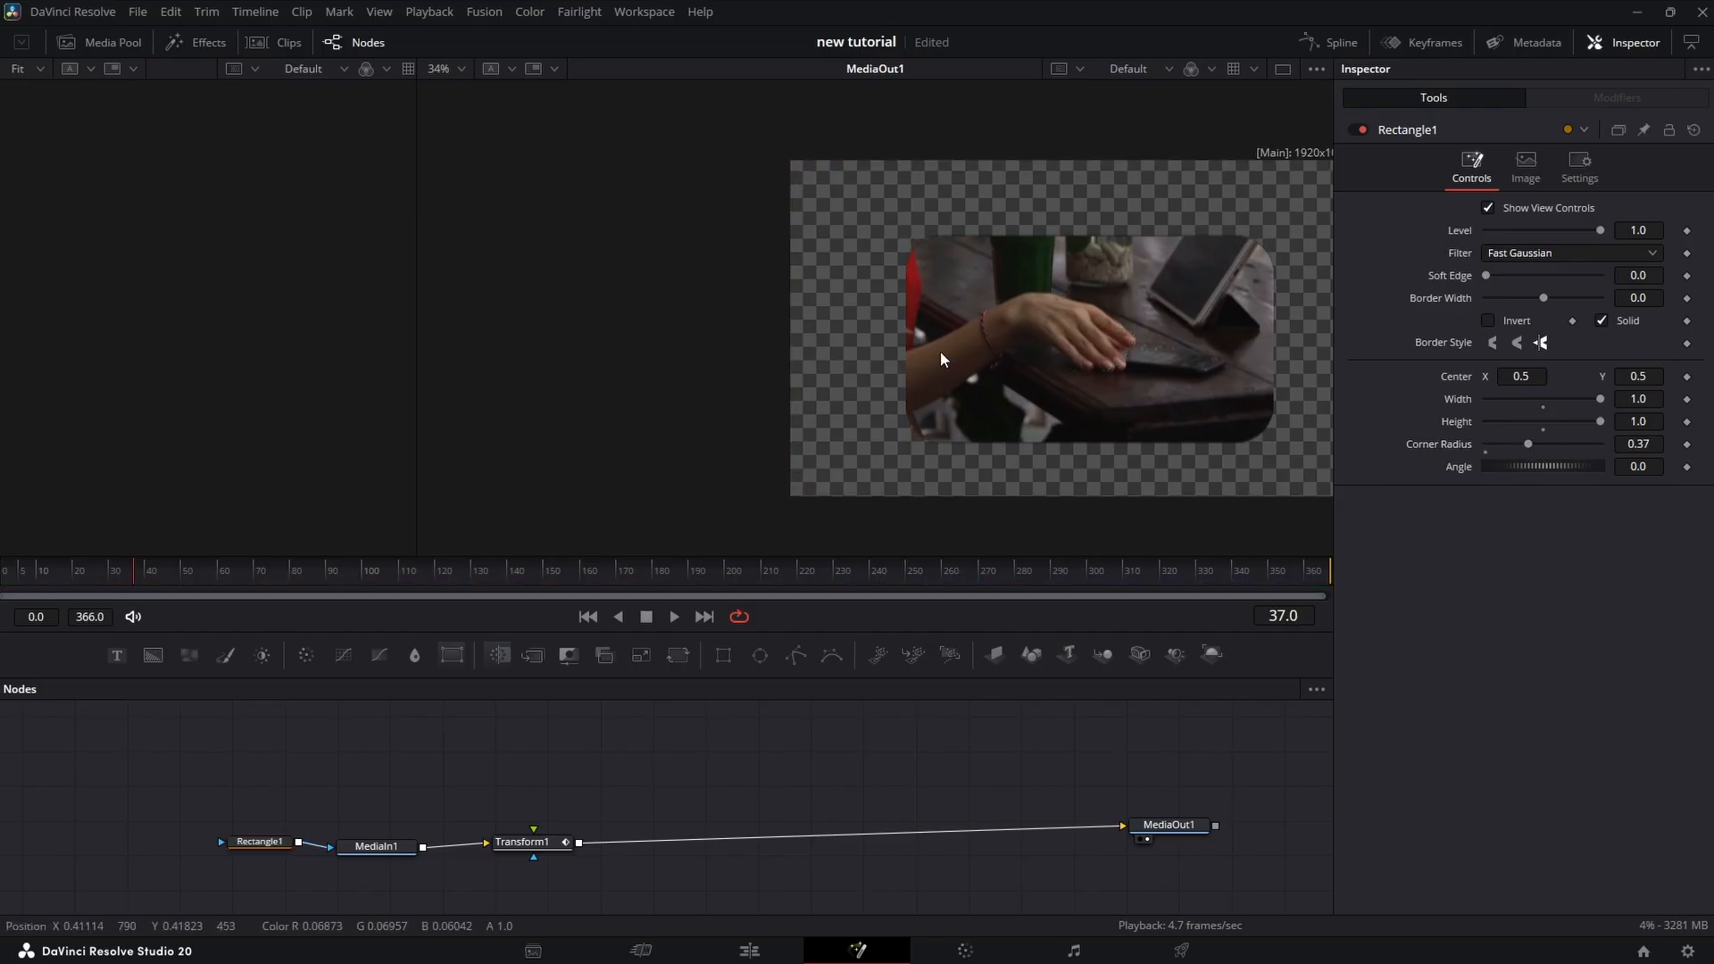
drag(855, 315, 960, 320)
drag(1029, 229, 781, 240)
scroll(782, 245, up, 10)
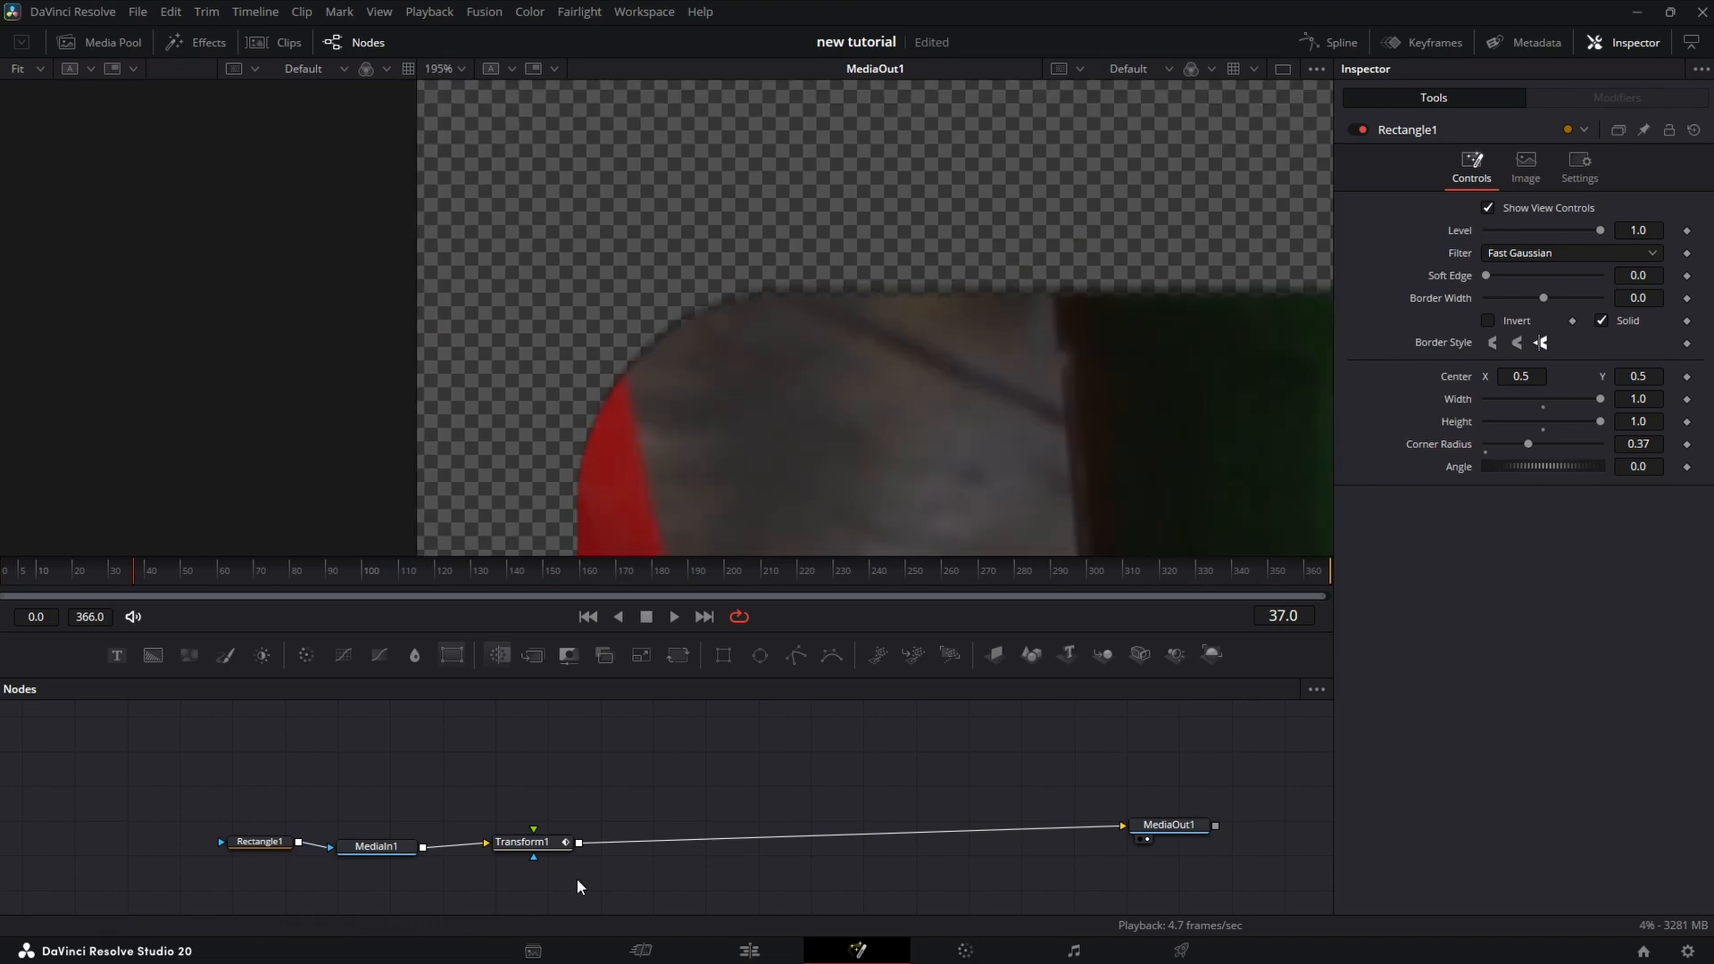
scroll(788, 356, down, 6)
scroll(659, 229, down, 4)
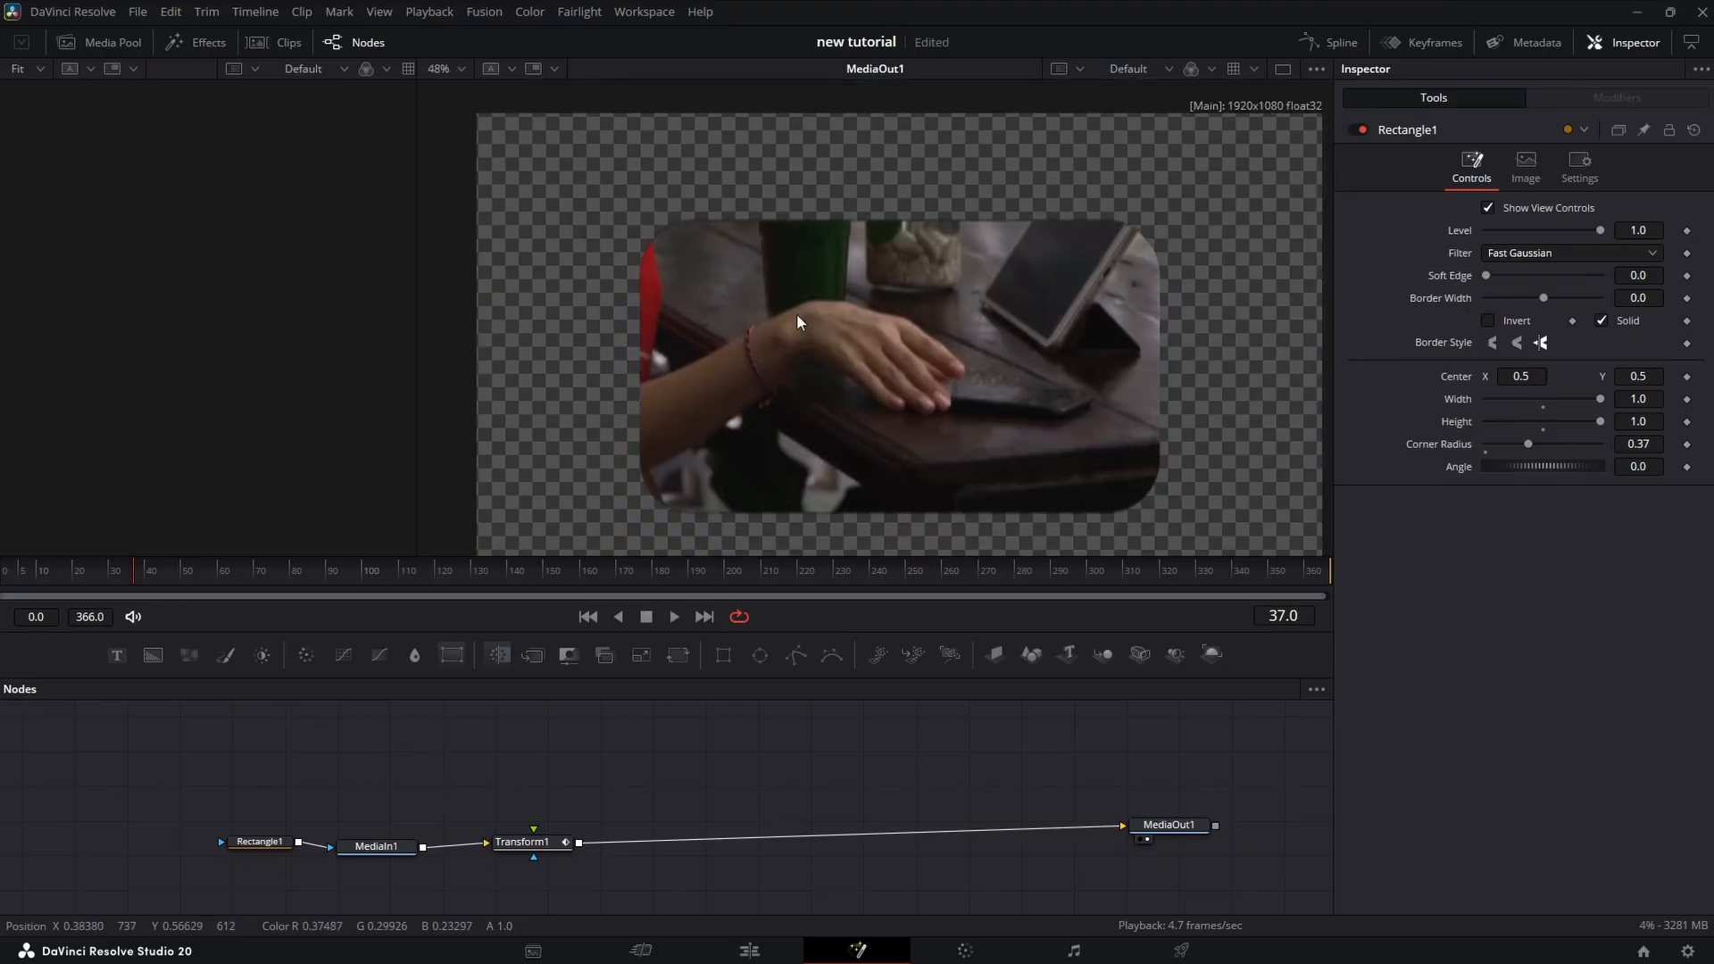
Step: Find the Drop Shadow tool by searching for "drop" and add it after Transform1
drag(527, 843, 518, 841)
key(shift+space)
text(drop)
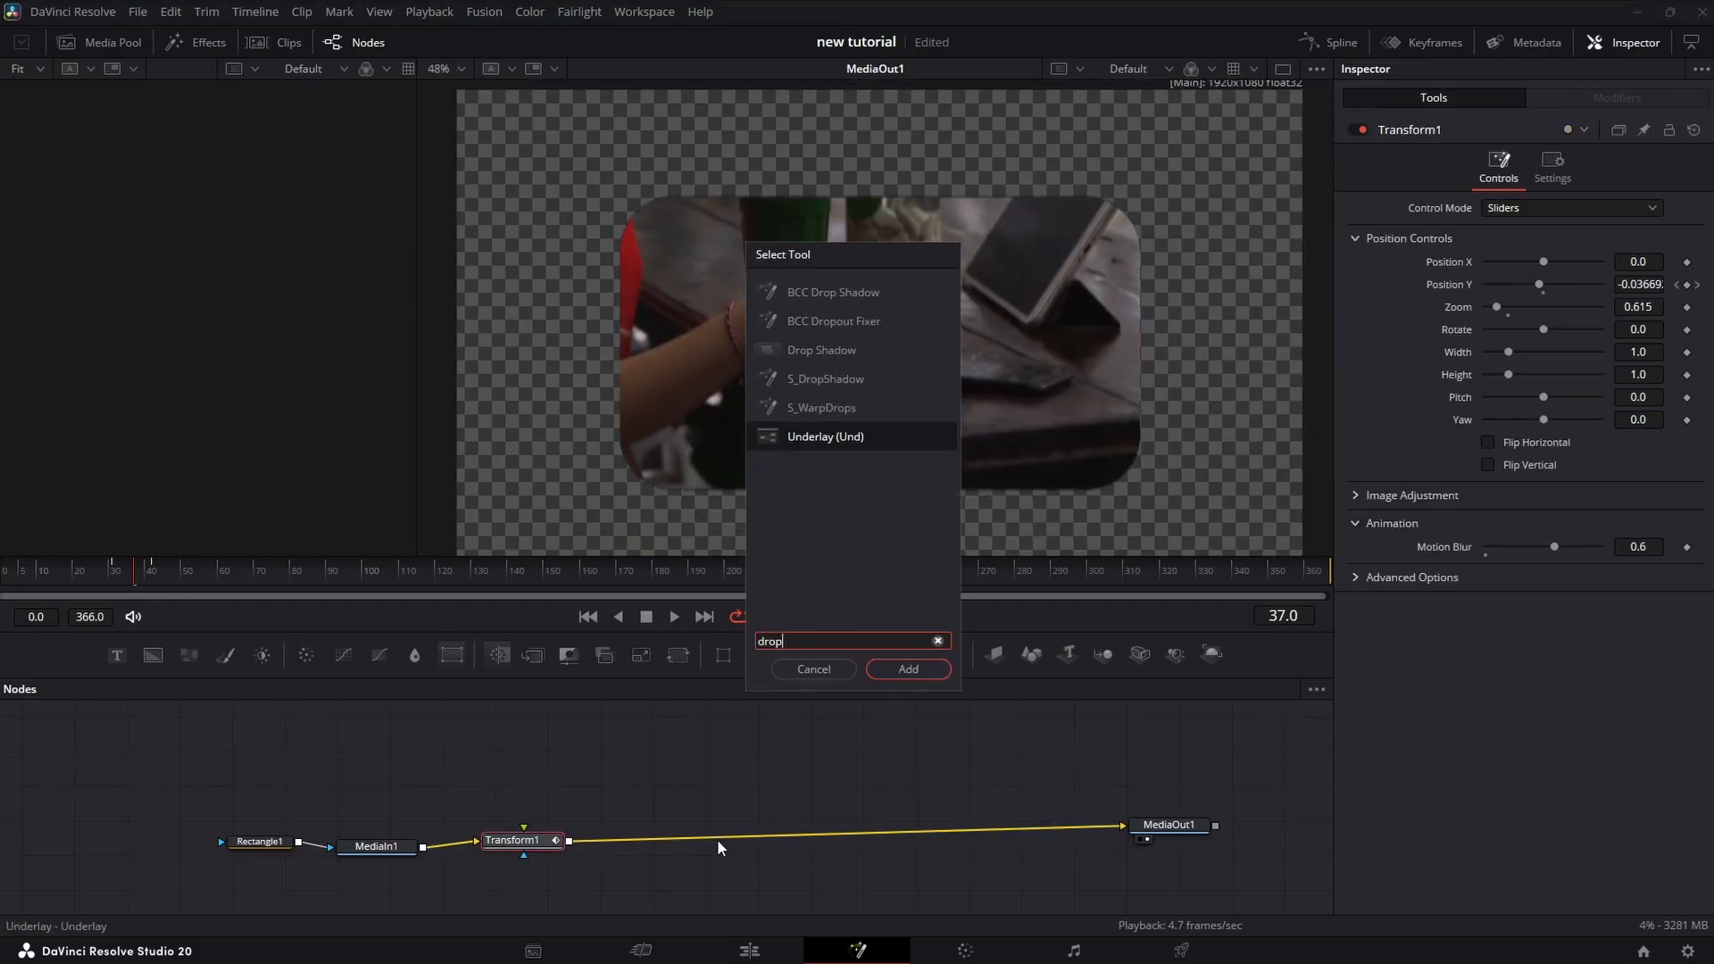
key(Up)
key(Up)
key(Up)
key(Return)
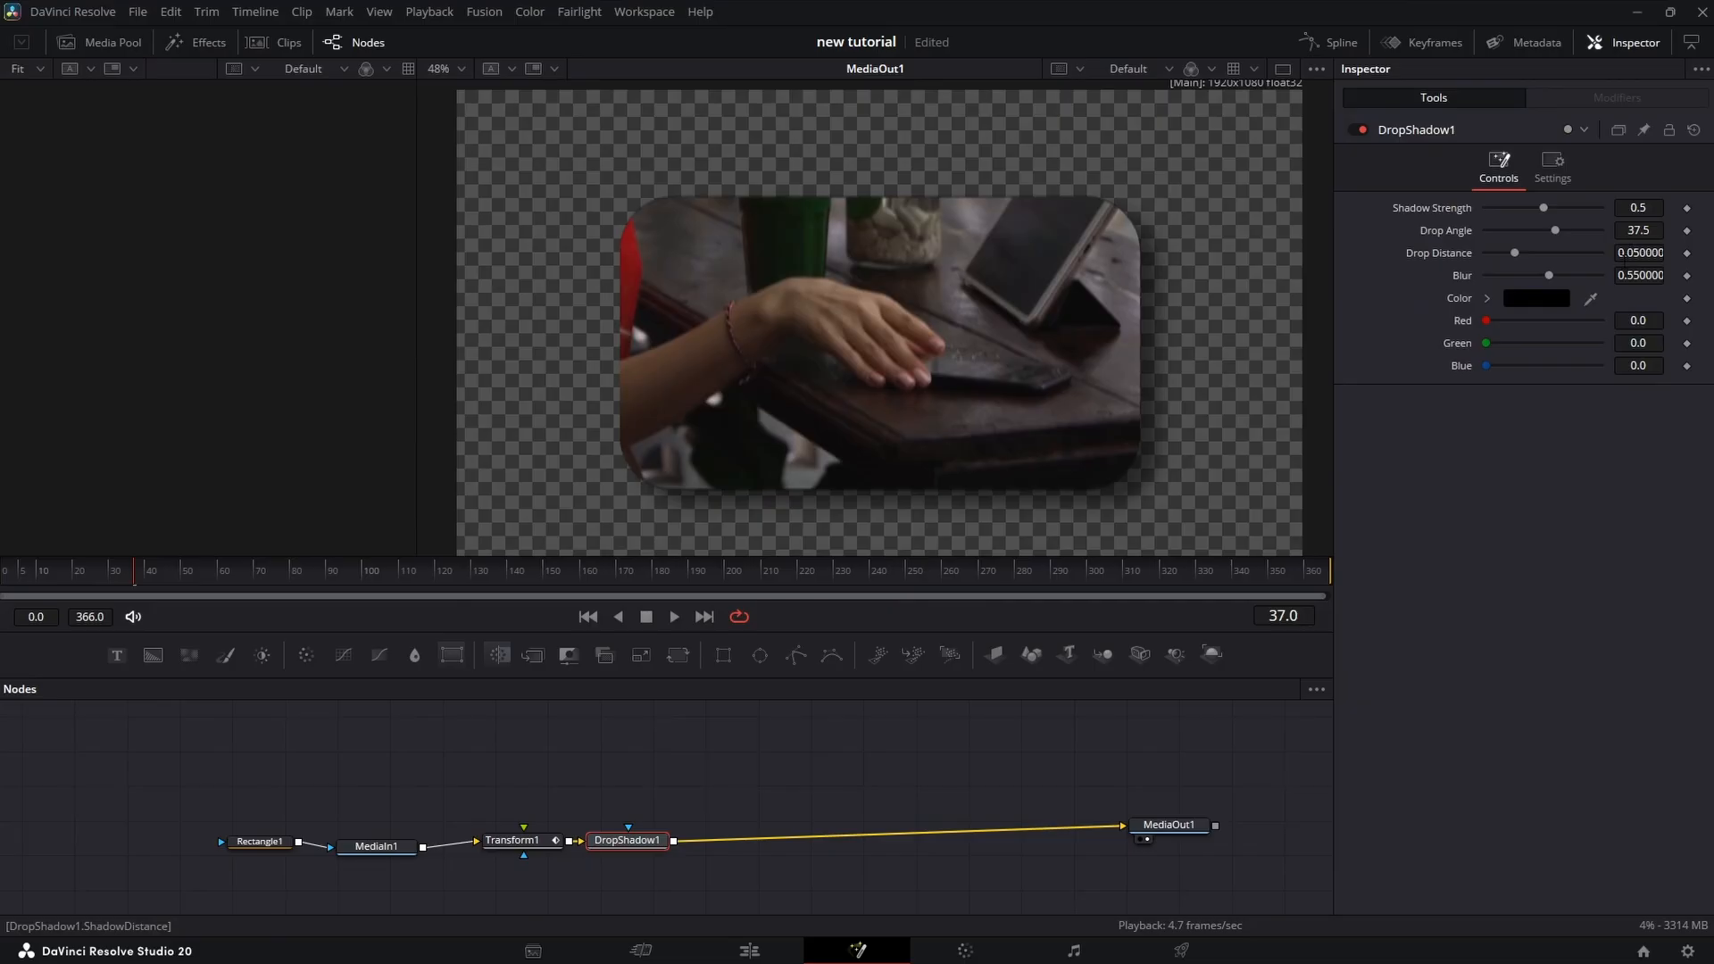
Step: Set the drop distance of DropShadow1 to 0.0345
click(1638, 253)
text(0.0345)
key(Return)
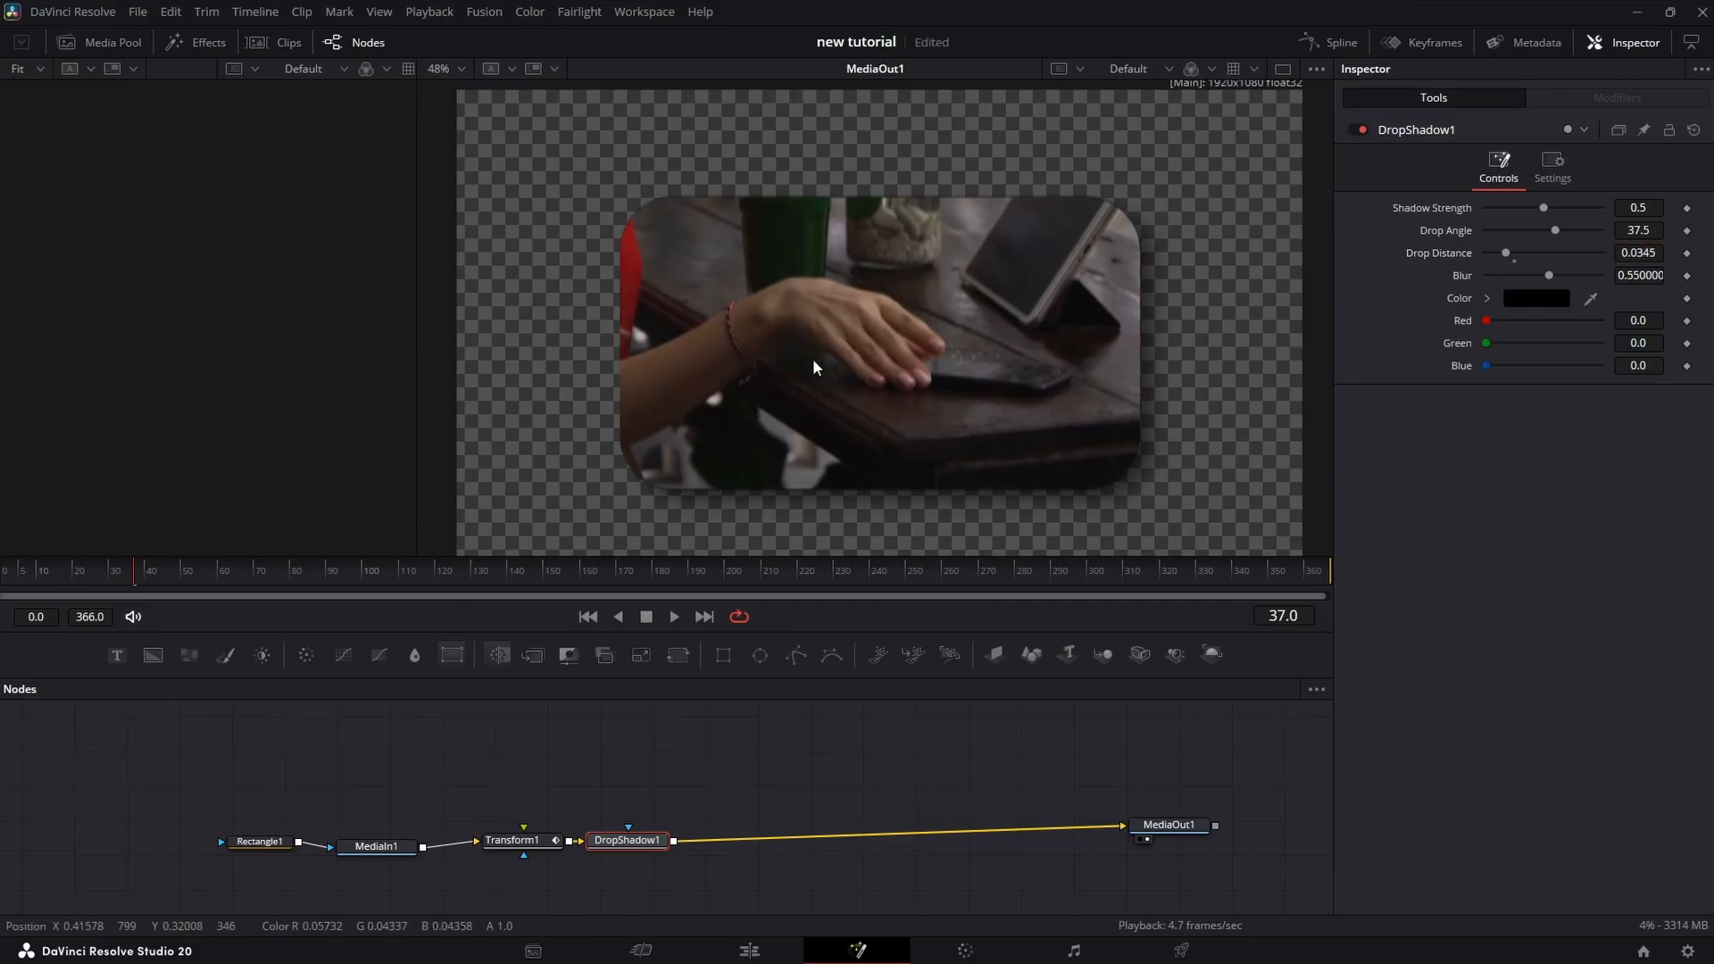